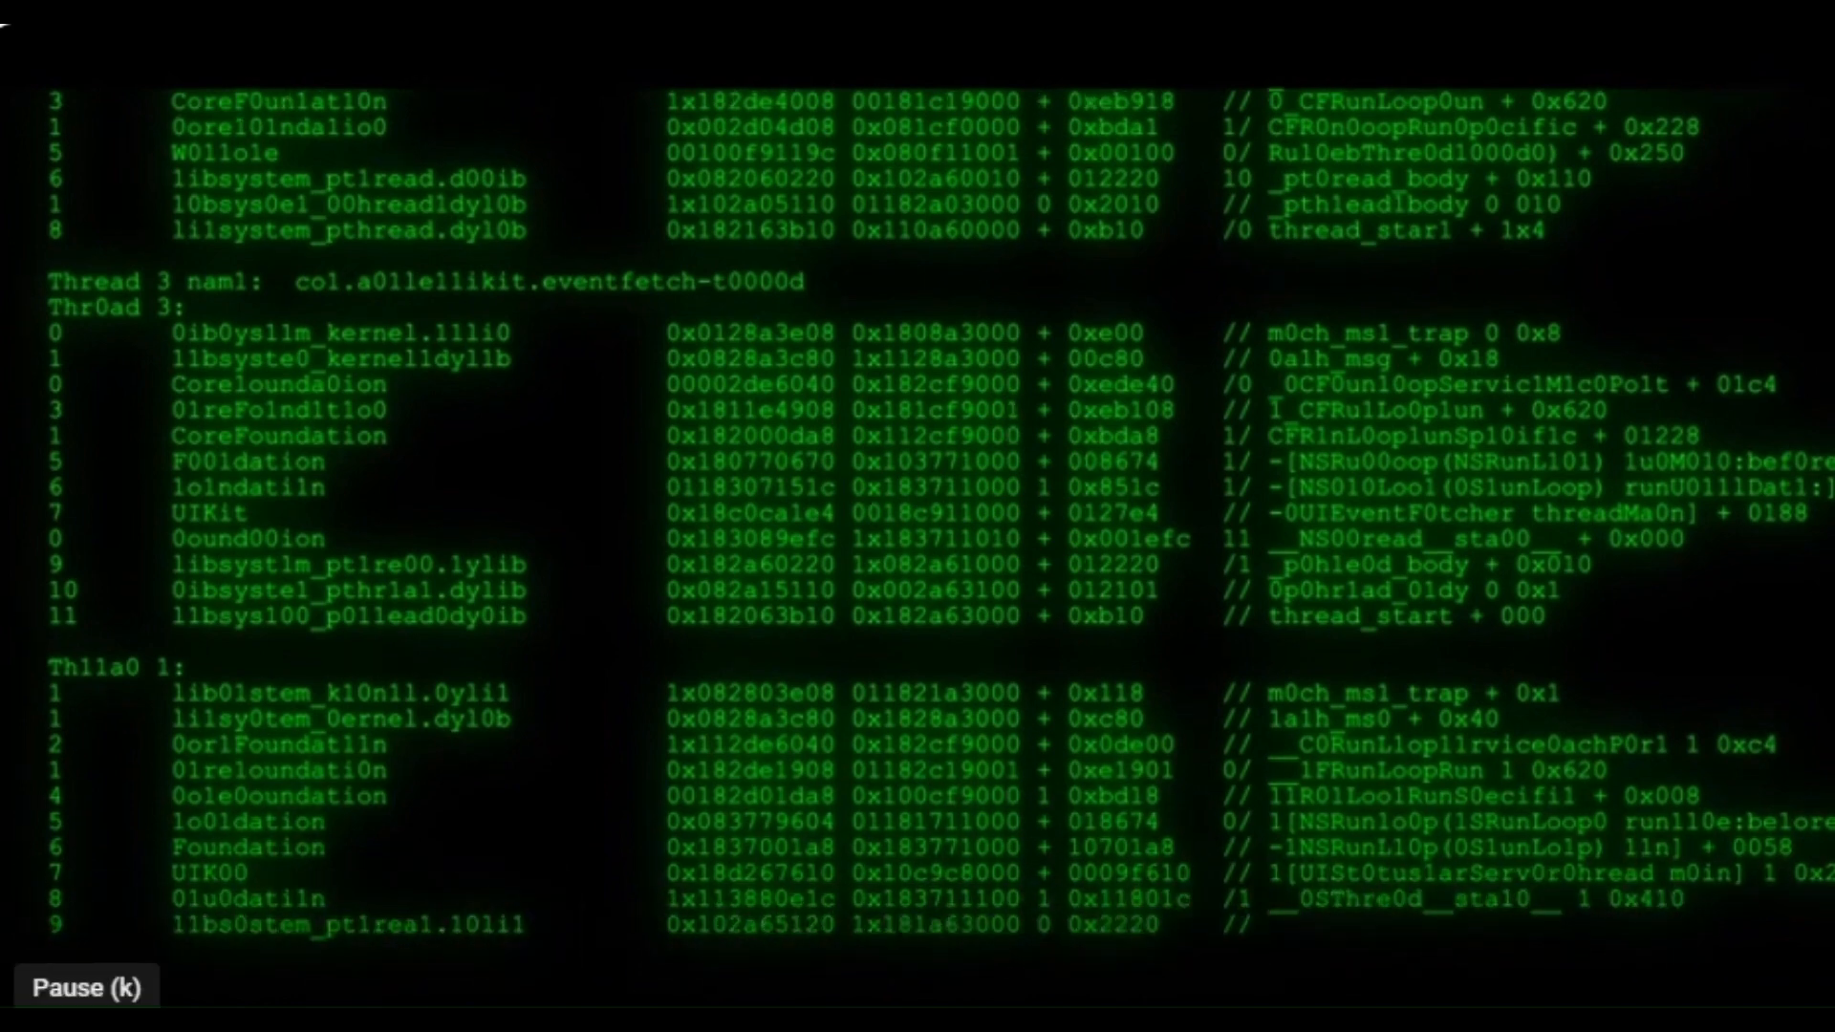
key("k")
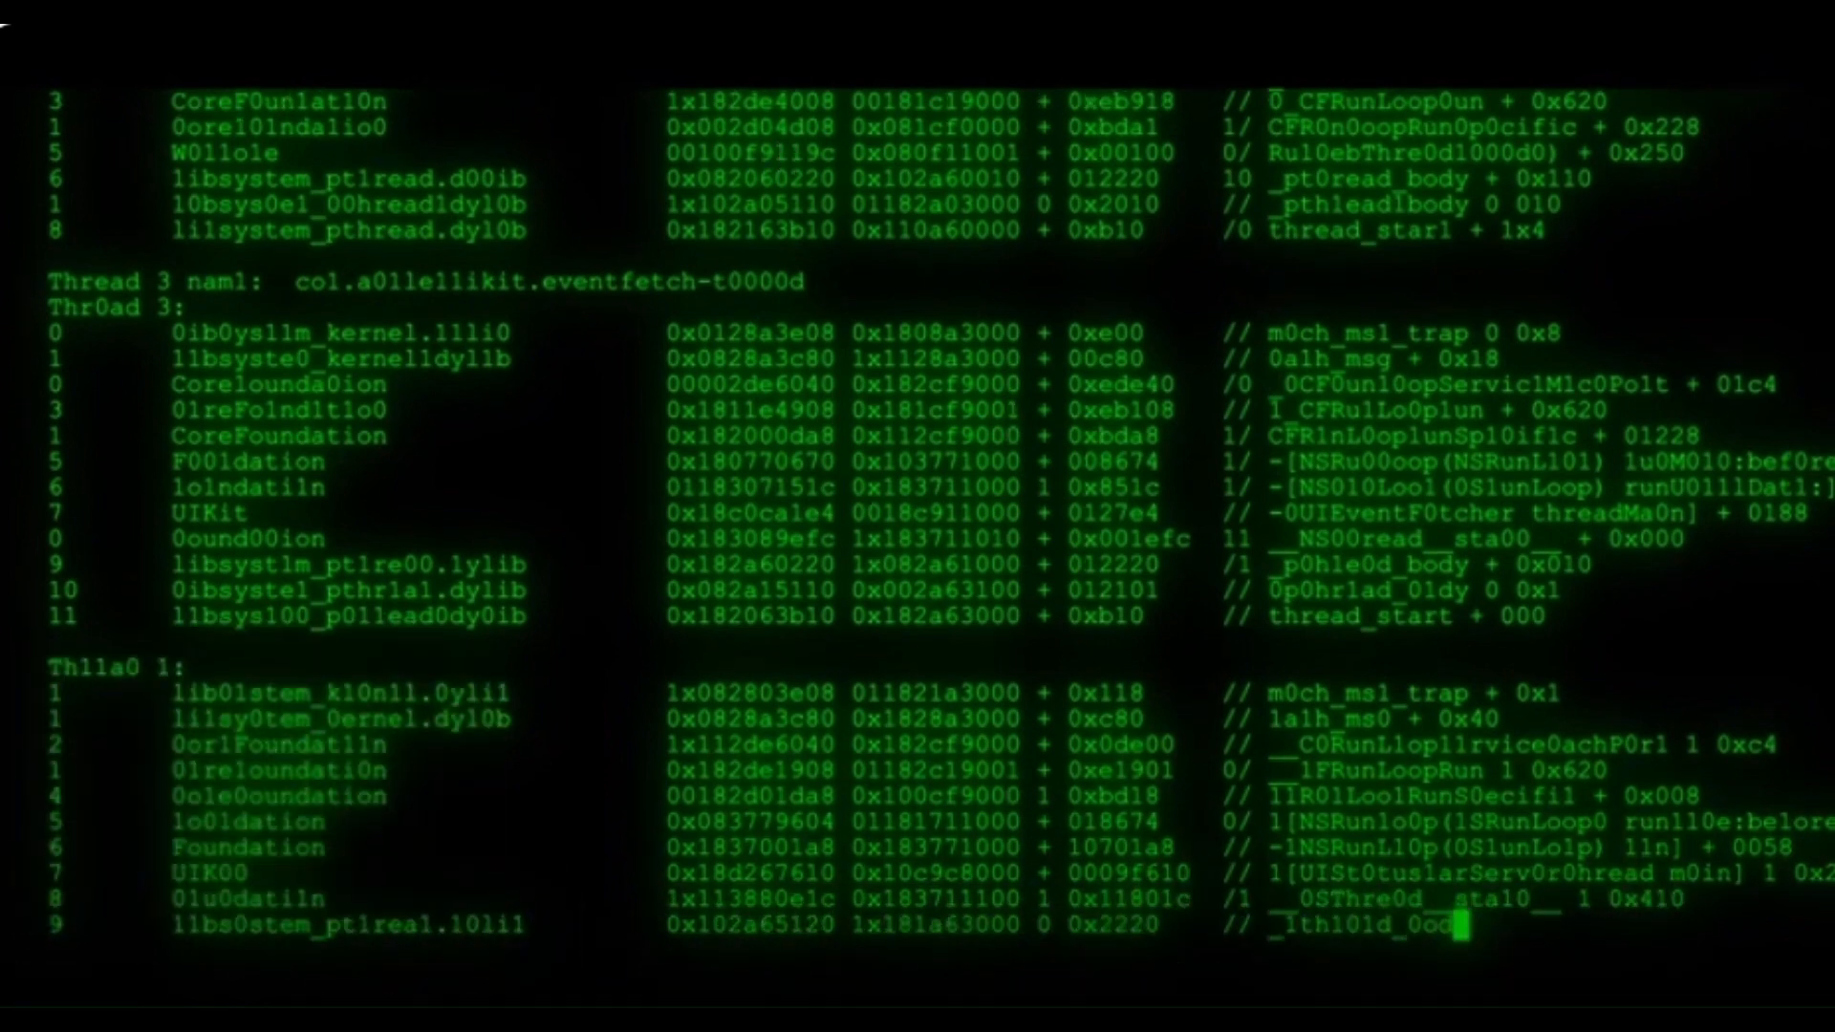
key("k")
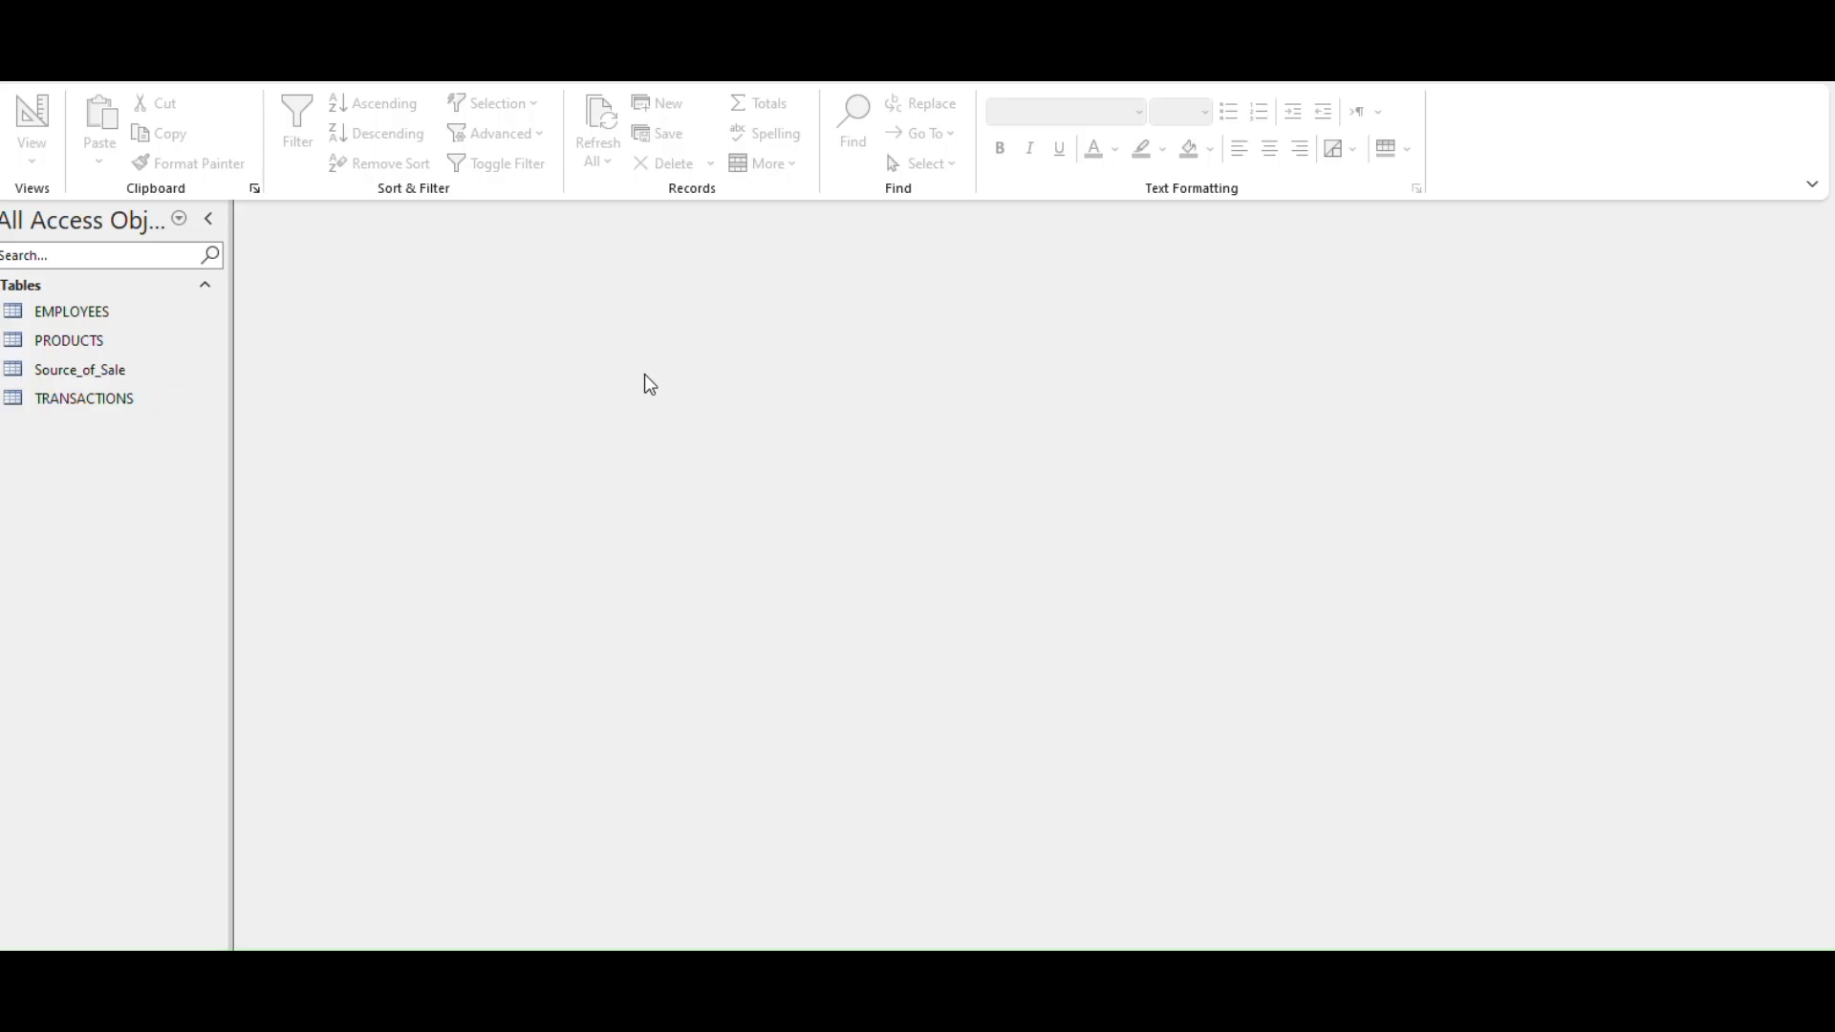
Open the TRANSACTIONS table and create a blank query in Design view with the Add Tables and Property Sheet panes closed.
left_click(95, 399)
double_click(95, 400)
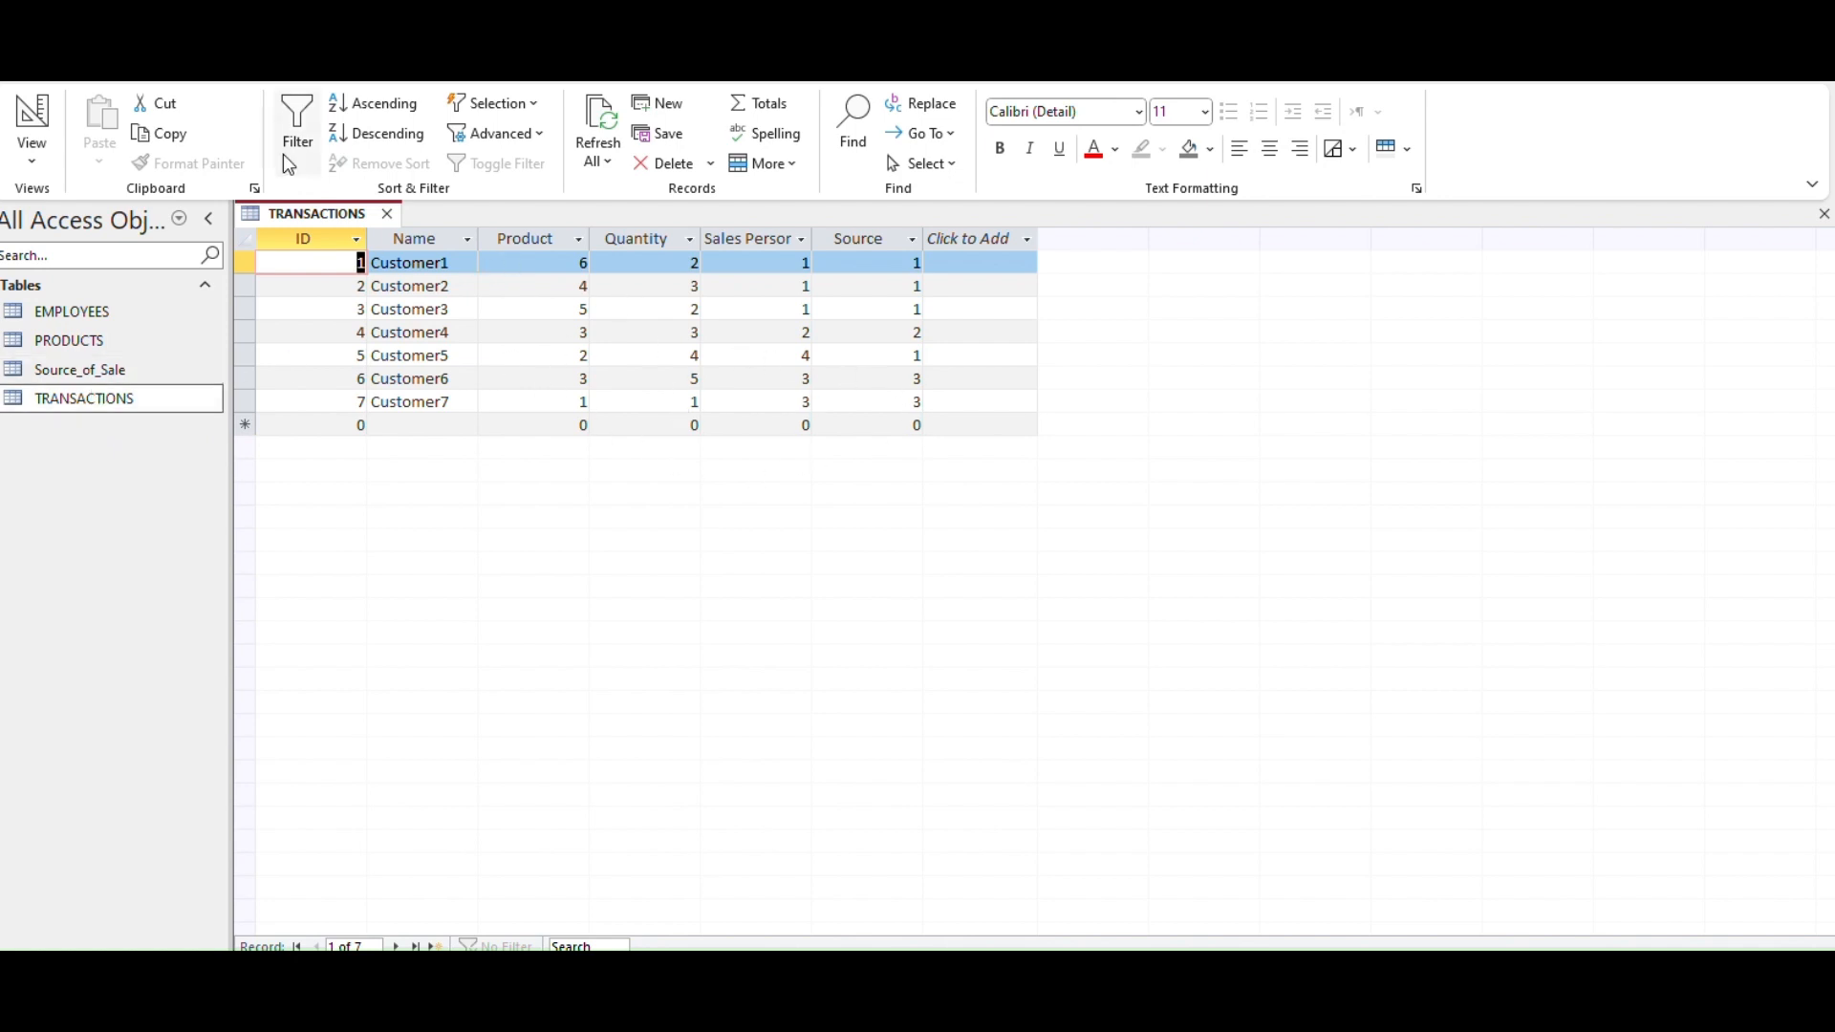
left_click(139, 84)
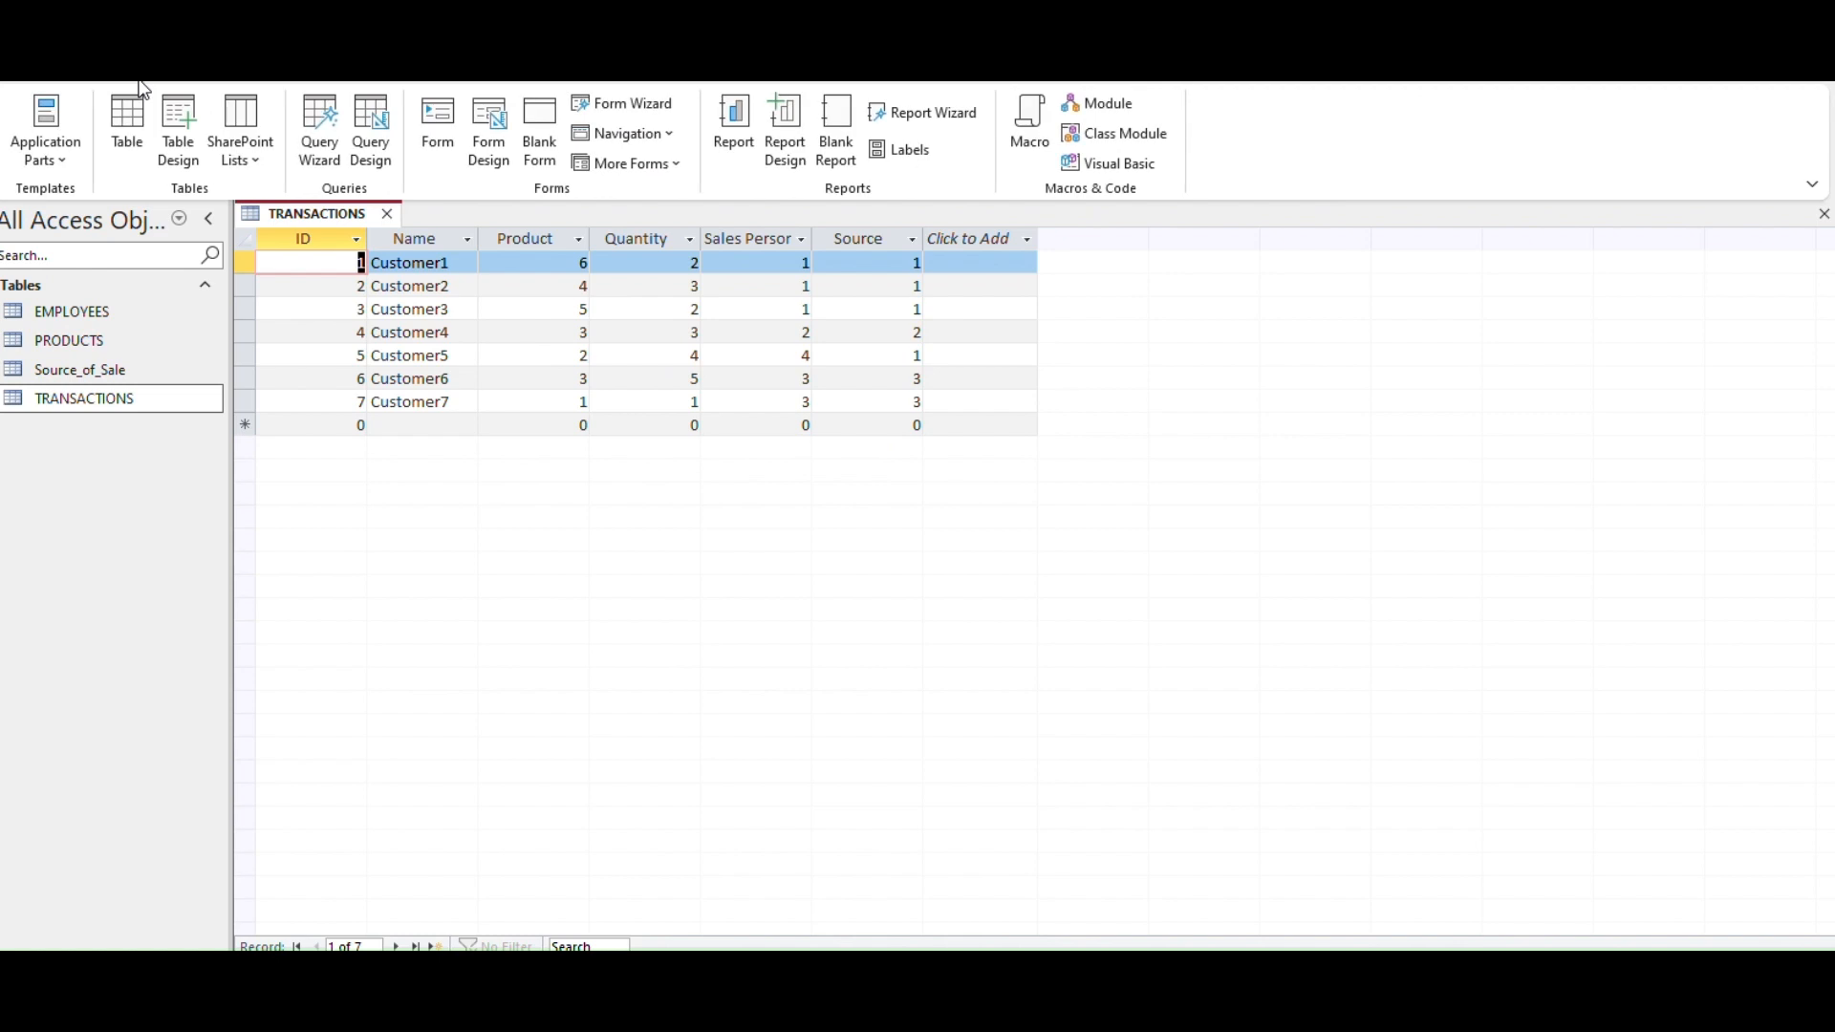
left_click(371, 141)
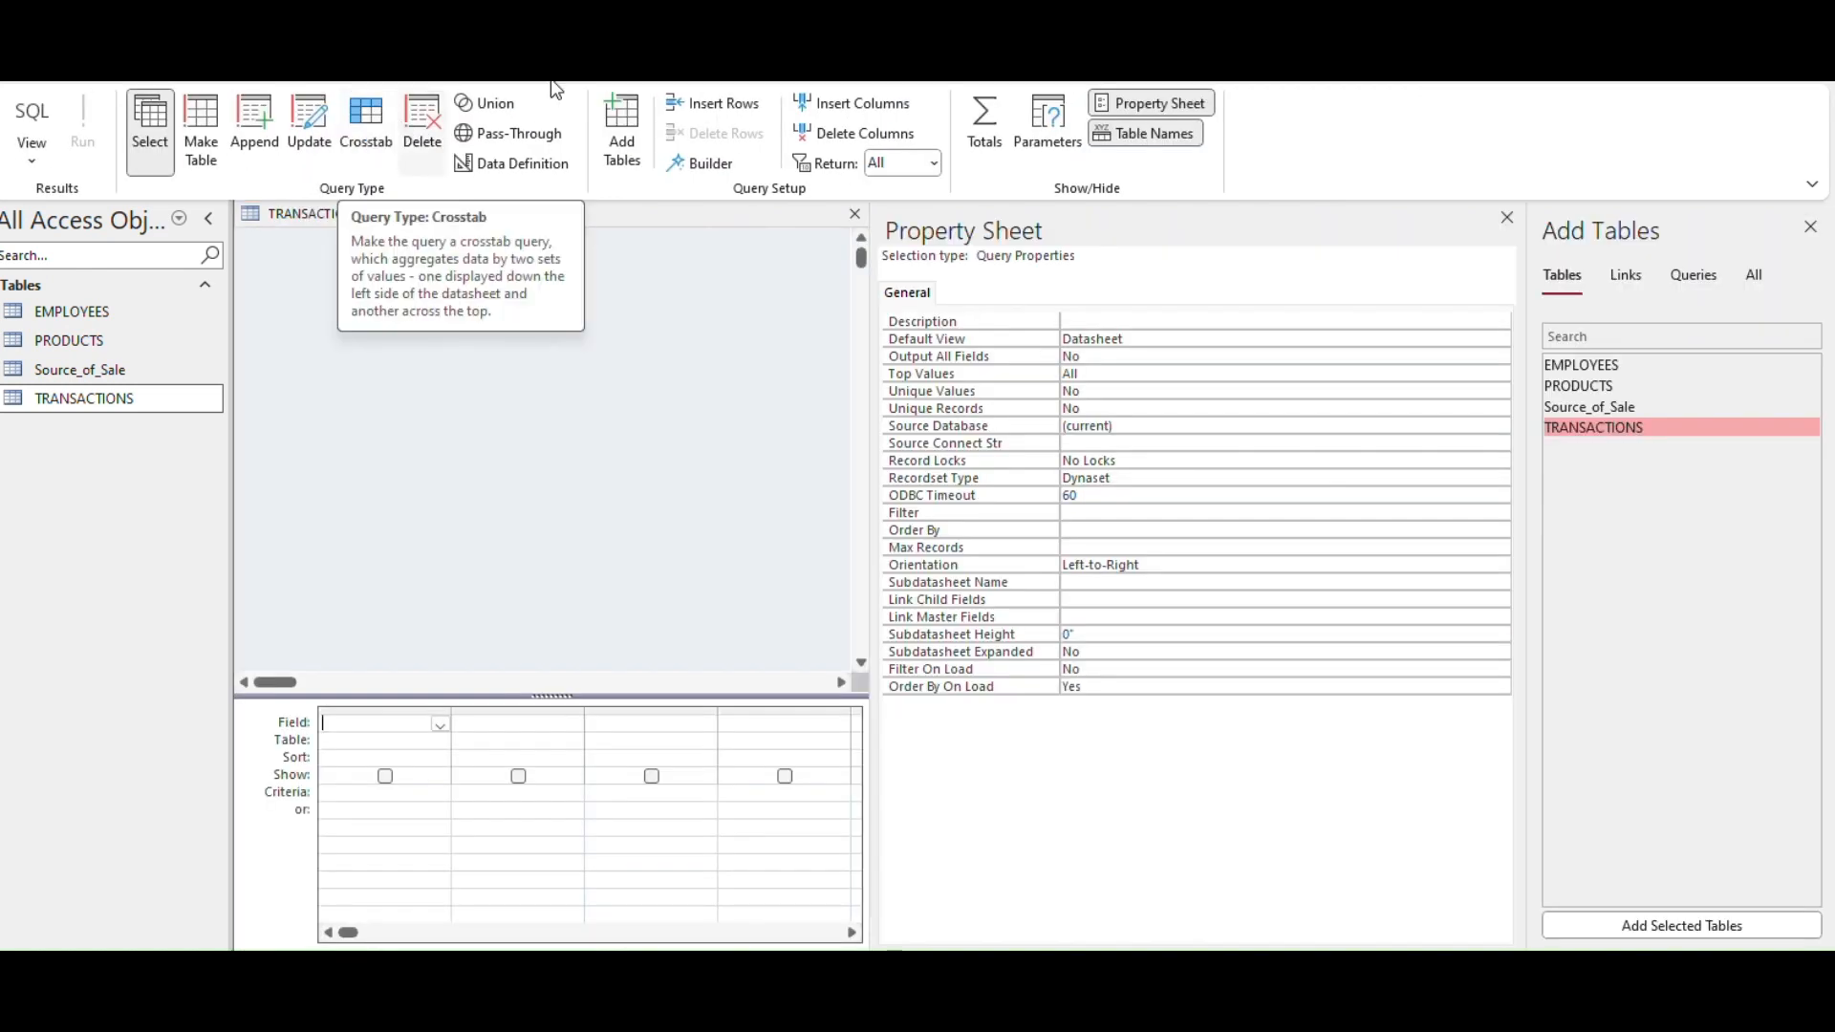
left_click(1810, 228)
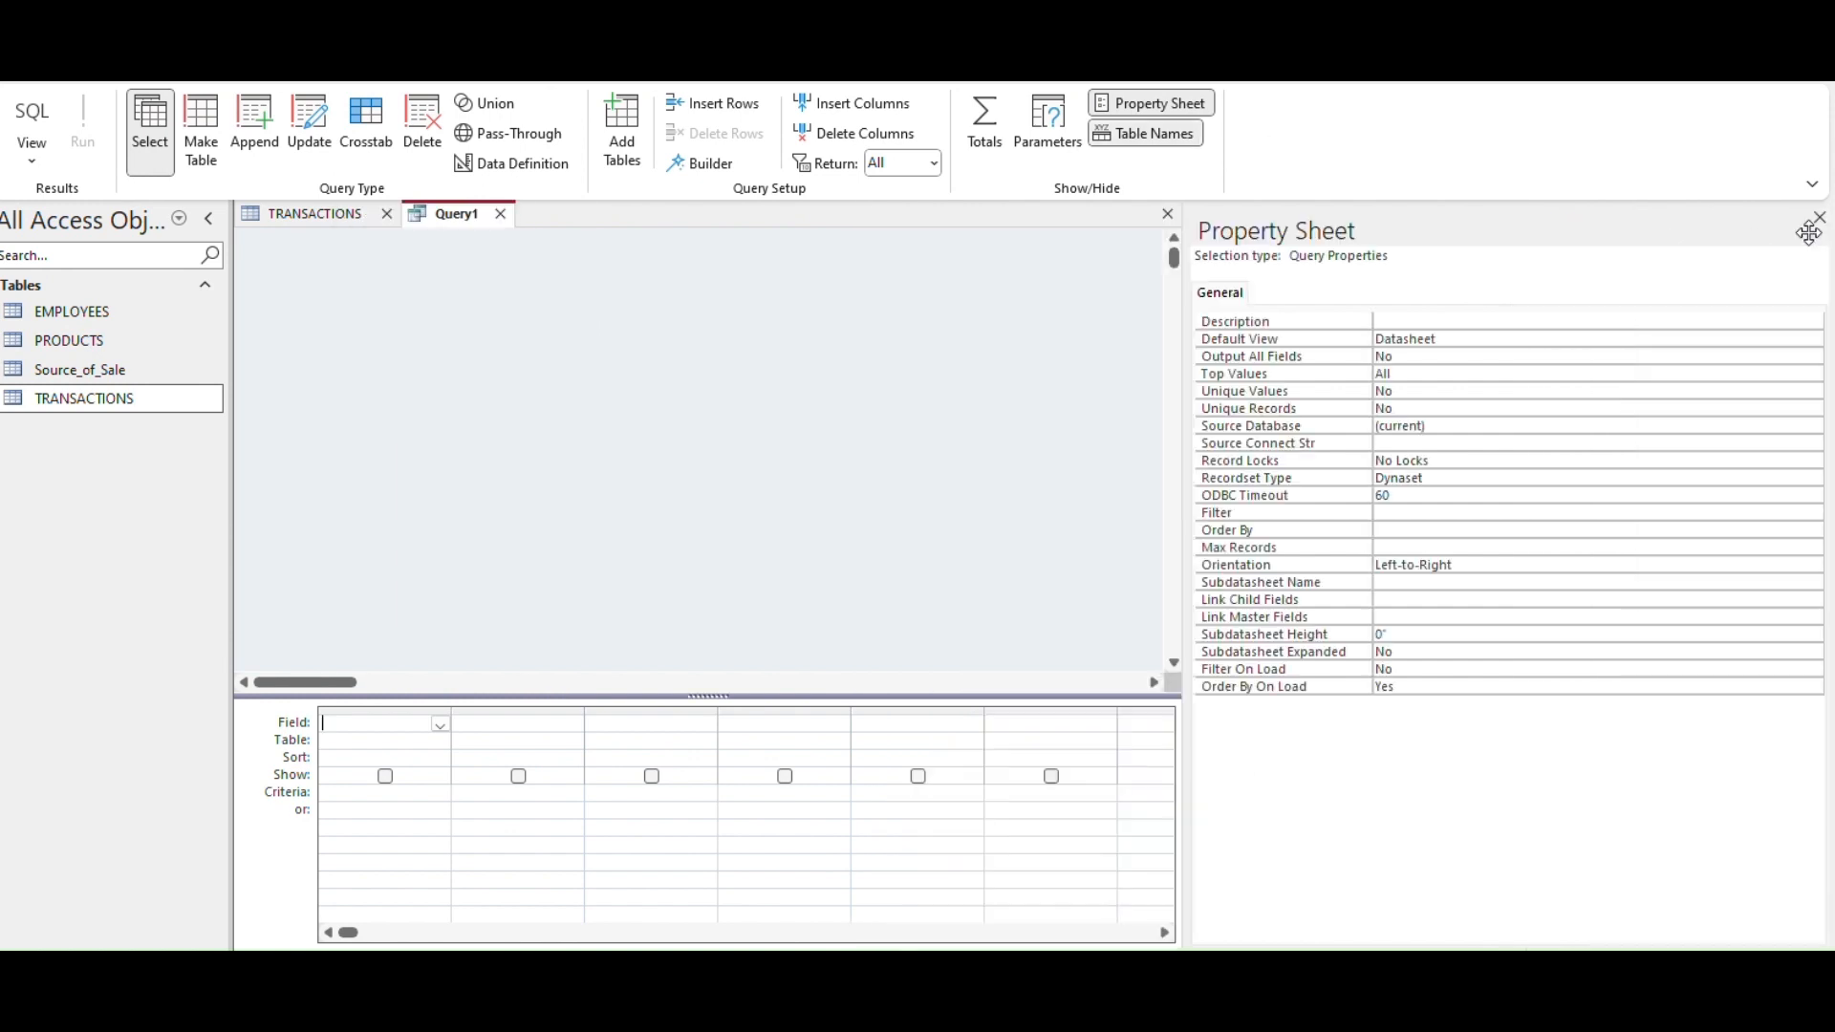
left_click(1820, 219)
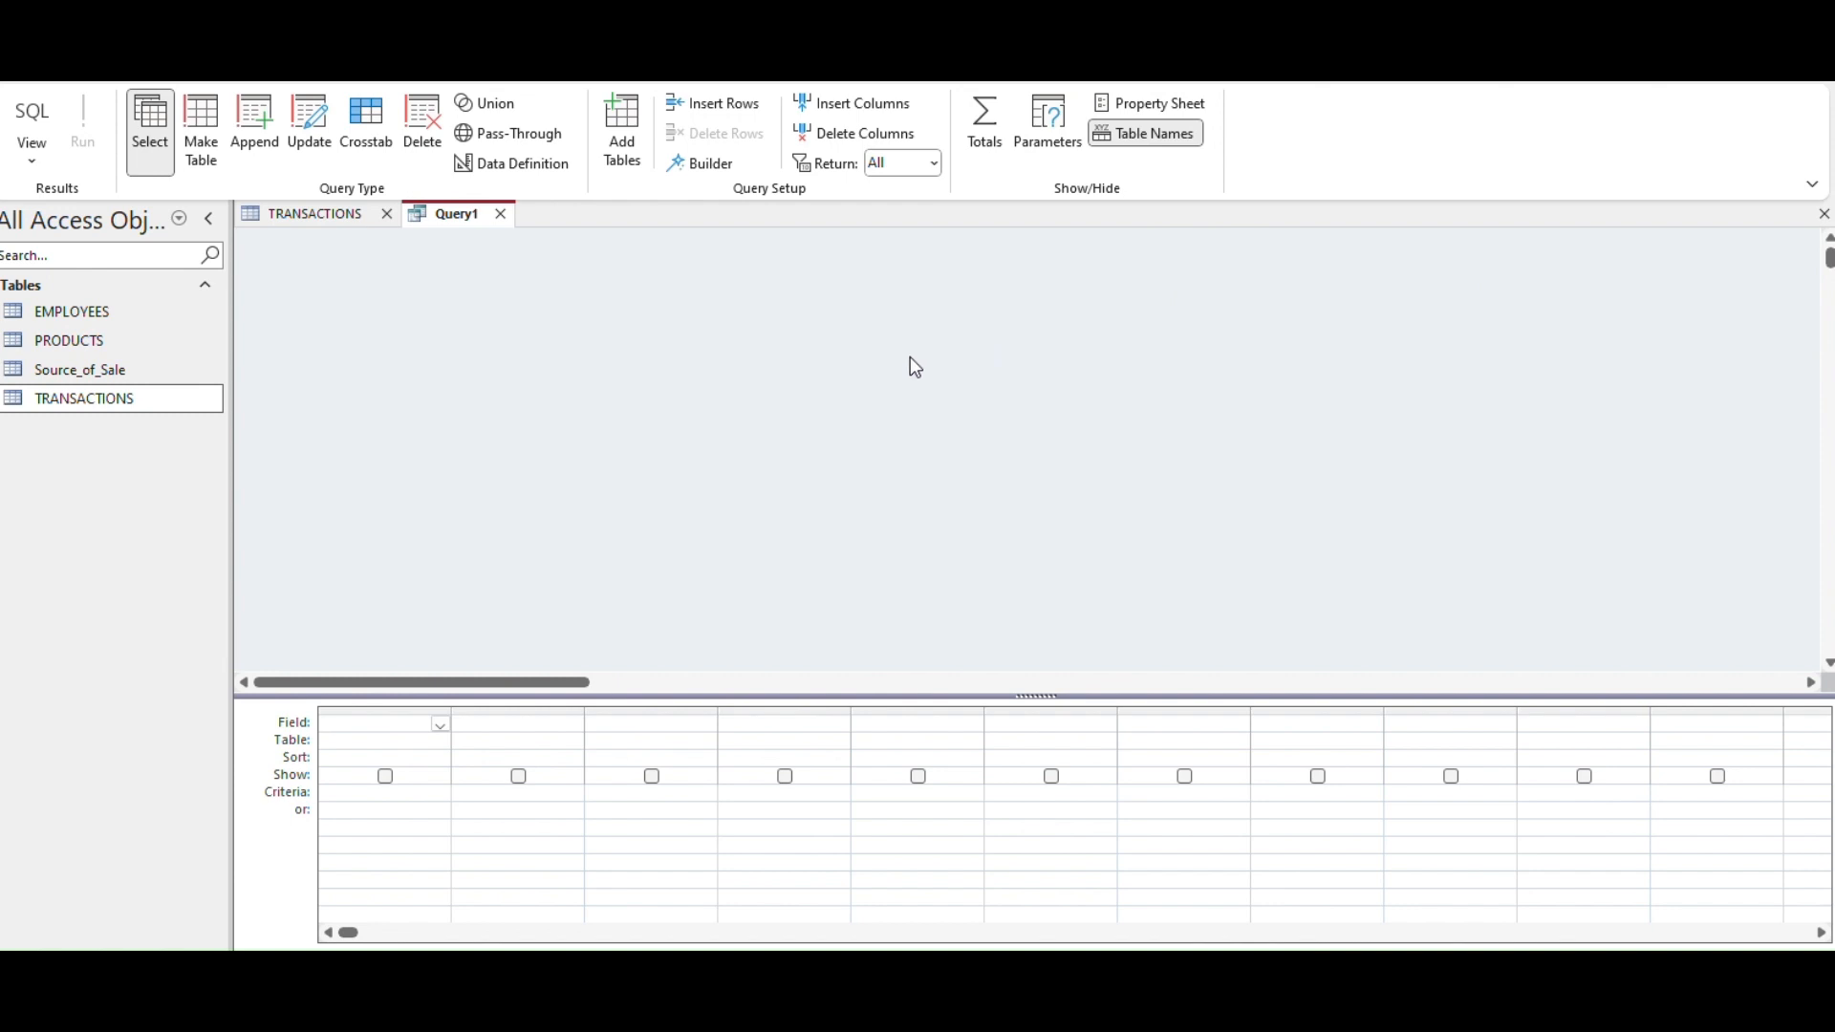
Add the EMPLOYEES, PRODUCTS, Source_of_Sale and TRANSACTIONS tables to the query design.
left_click(630, 150)
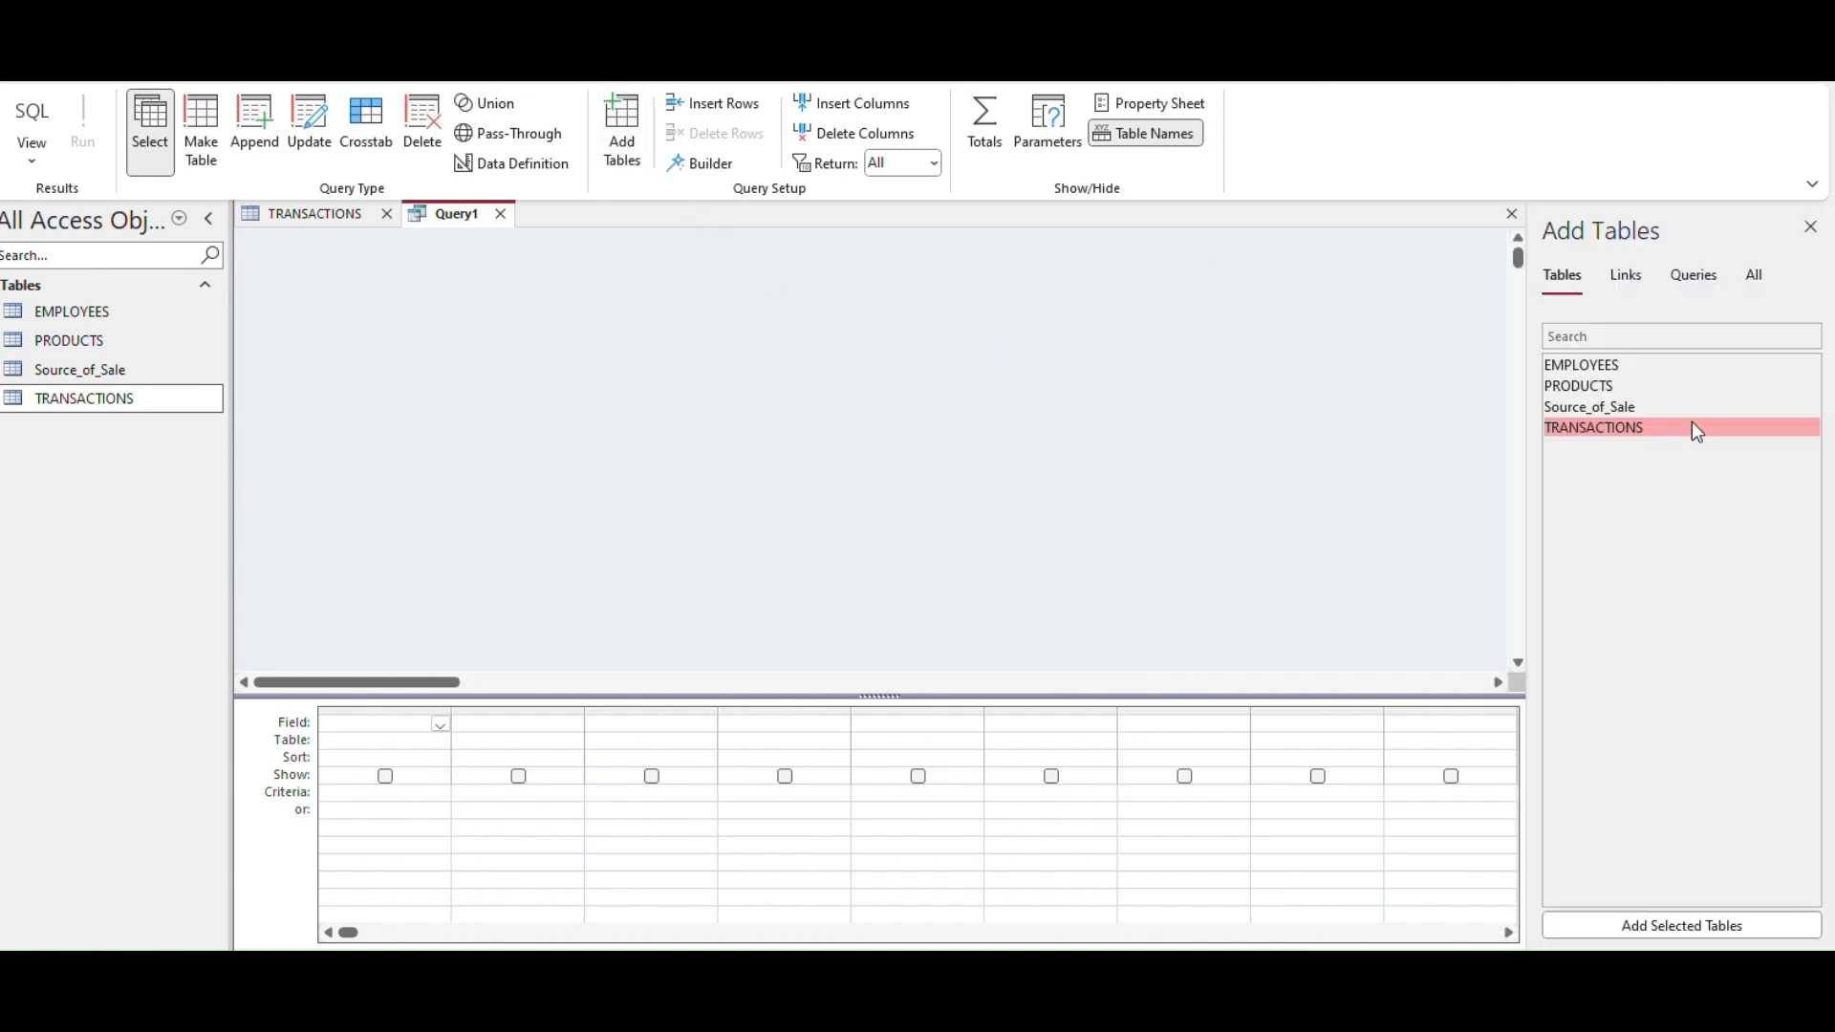
double_click(1621, 363)
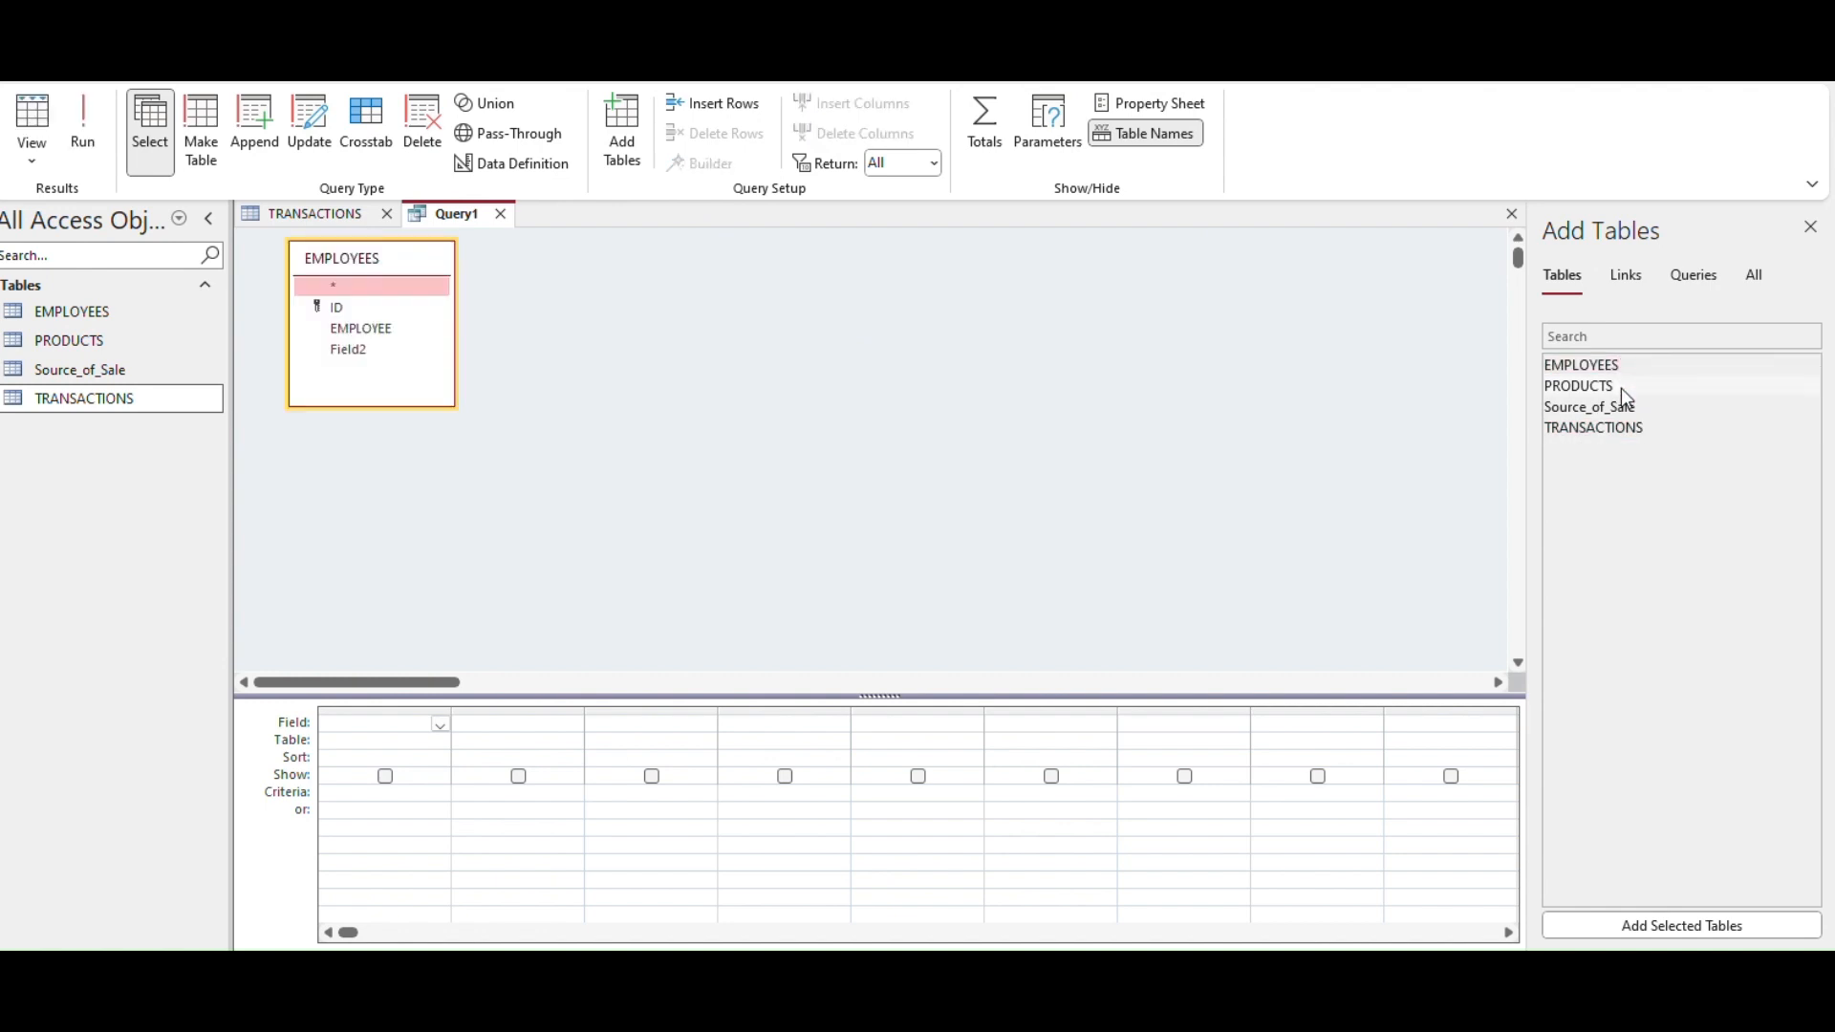
double_click(1621, 388)
double_click(1625, 405)
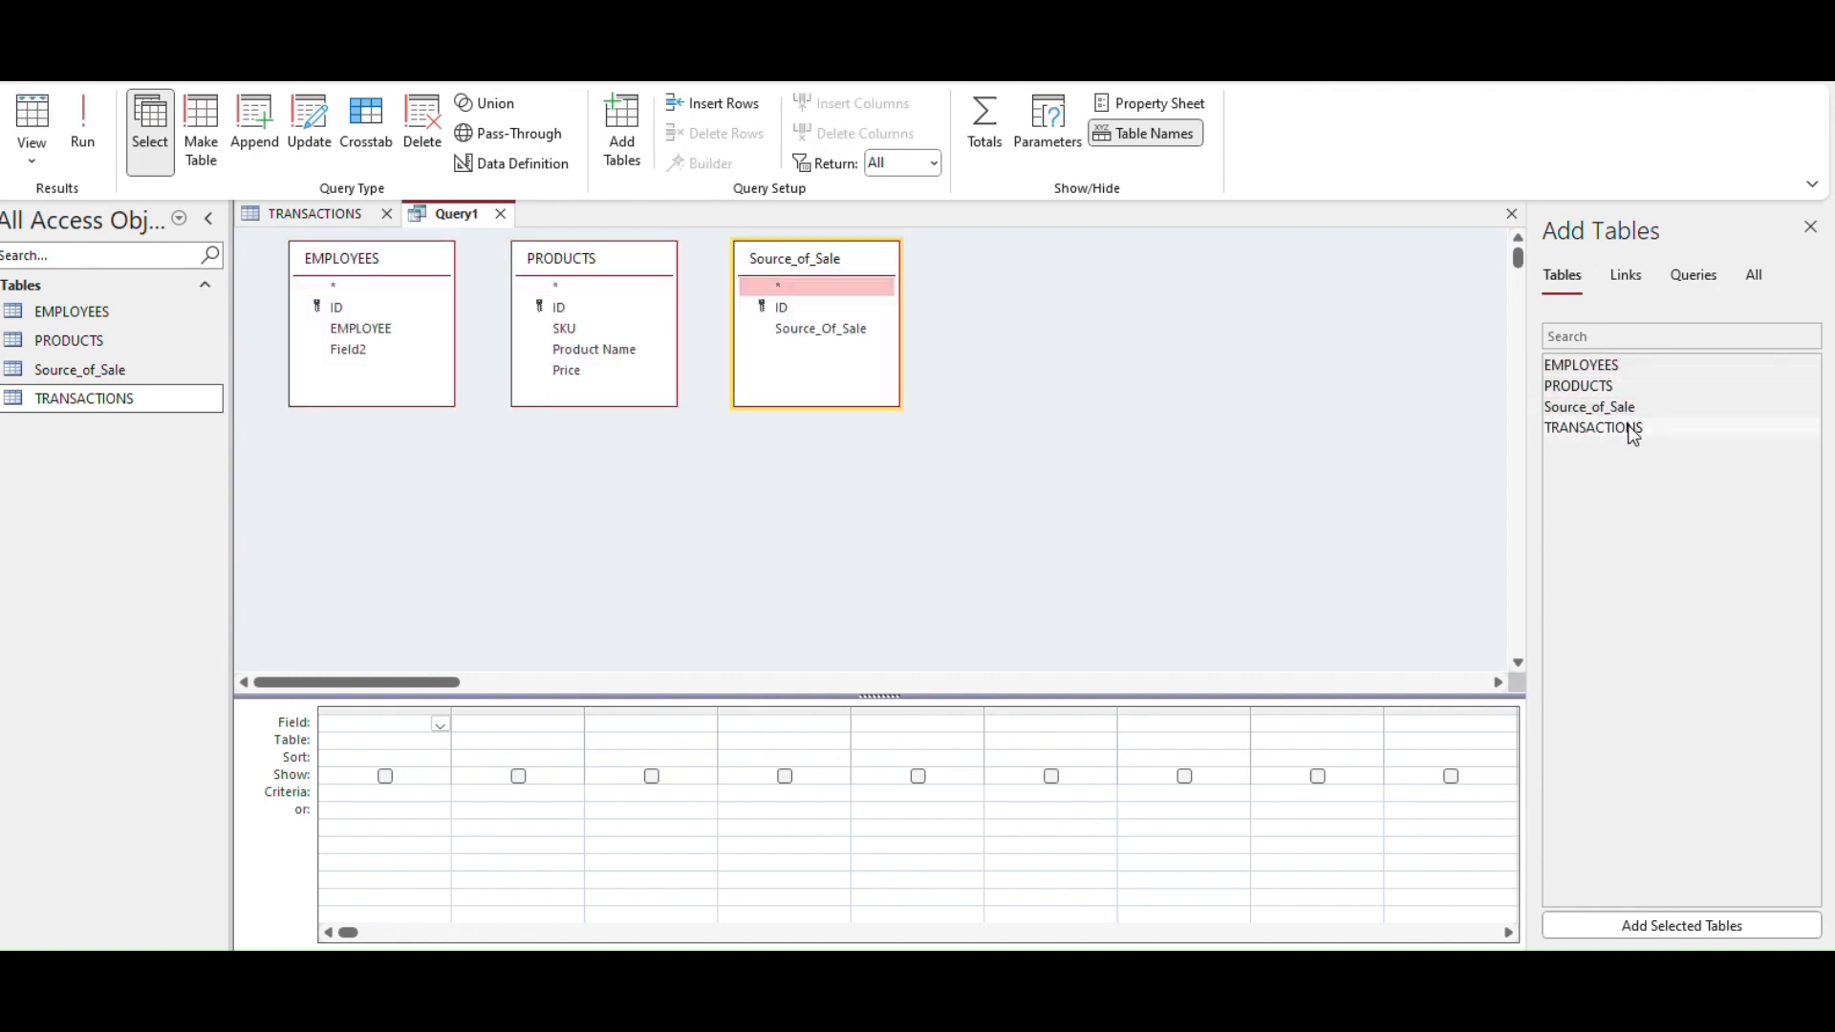
double_click(1633, 429)
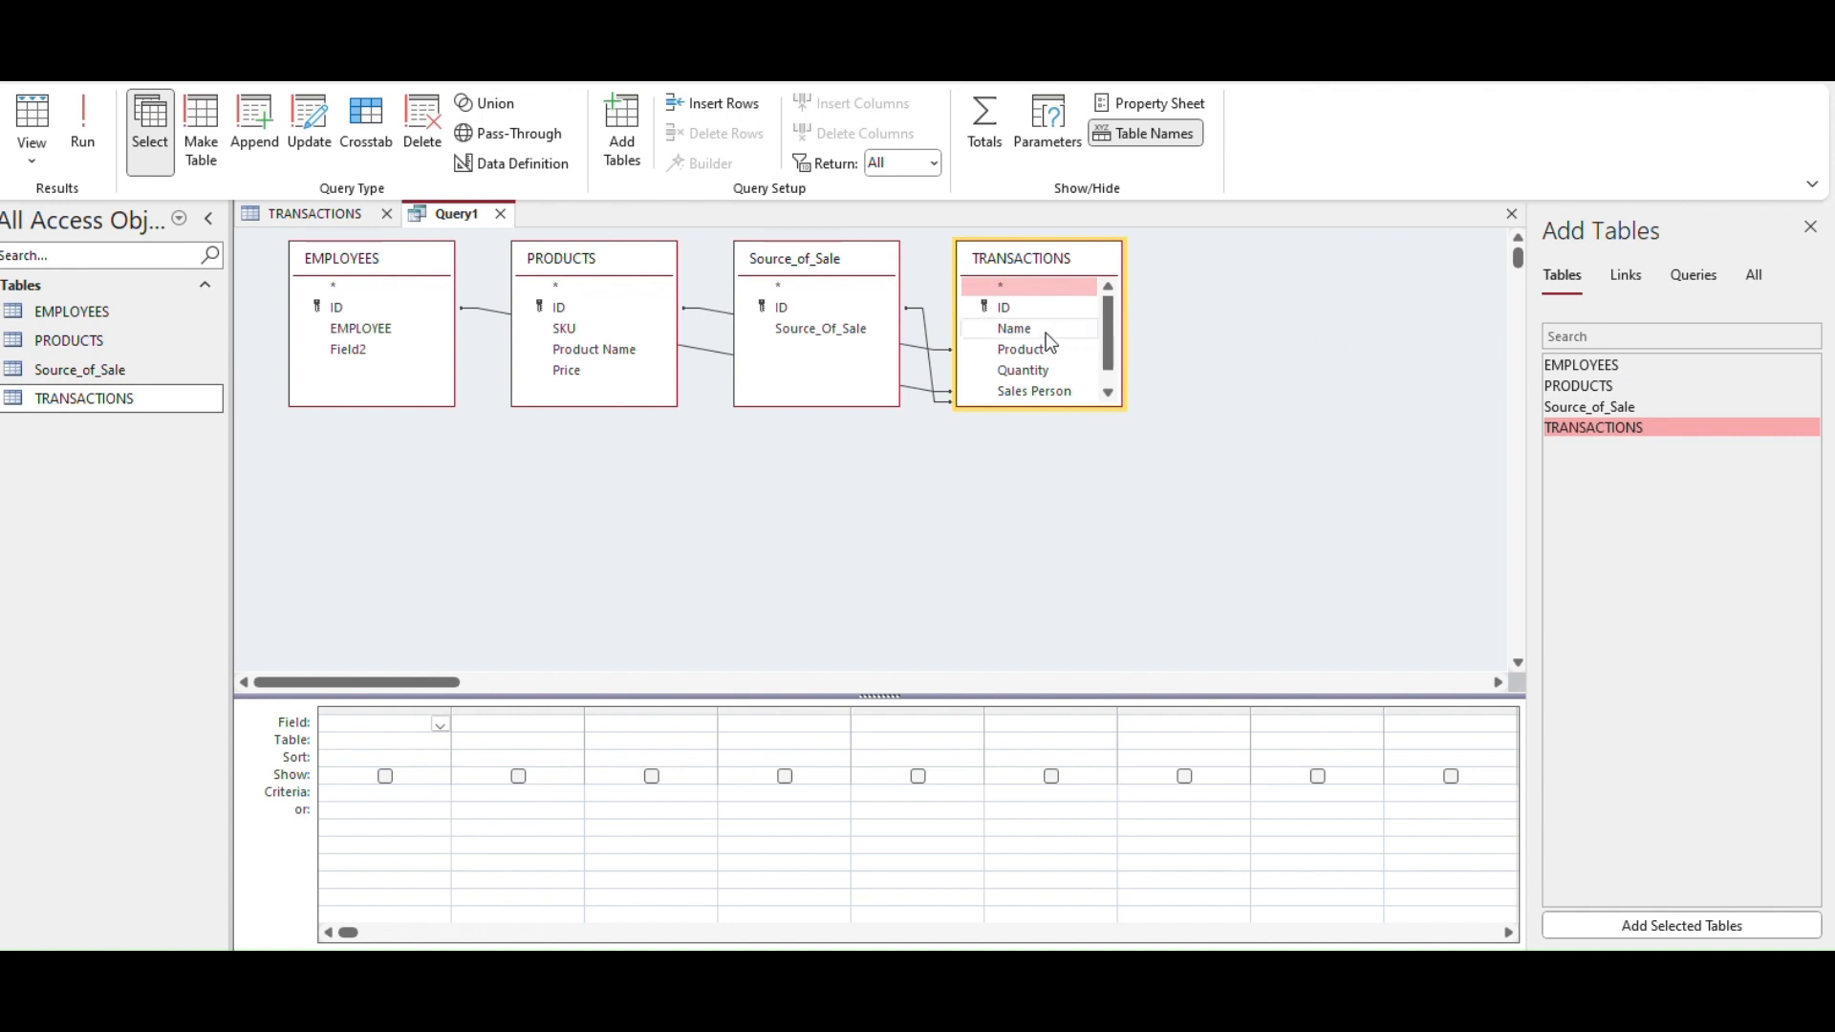
Add the query fields Name and Quantity from TRANSACTIONS, Product Name and Price from PRODUCTS, EMPLOYEE from EMPLOYEES, and Source_Of_Sale from Source_of_Sale.
double_click(1014, 329)
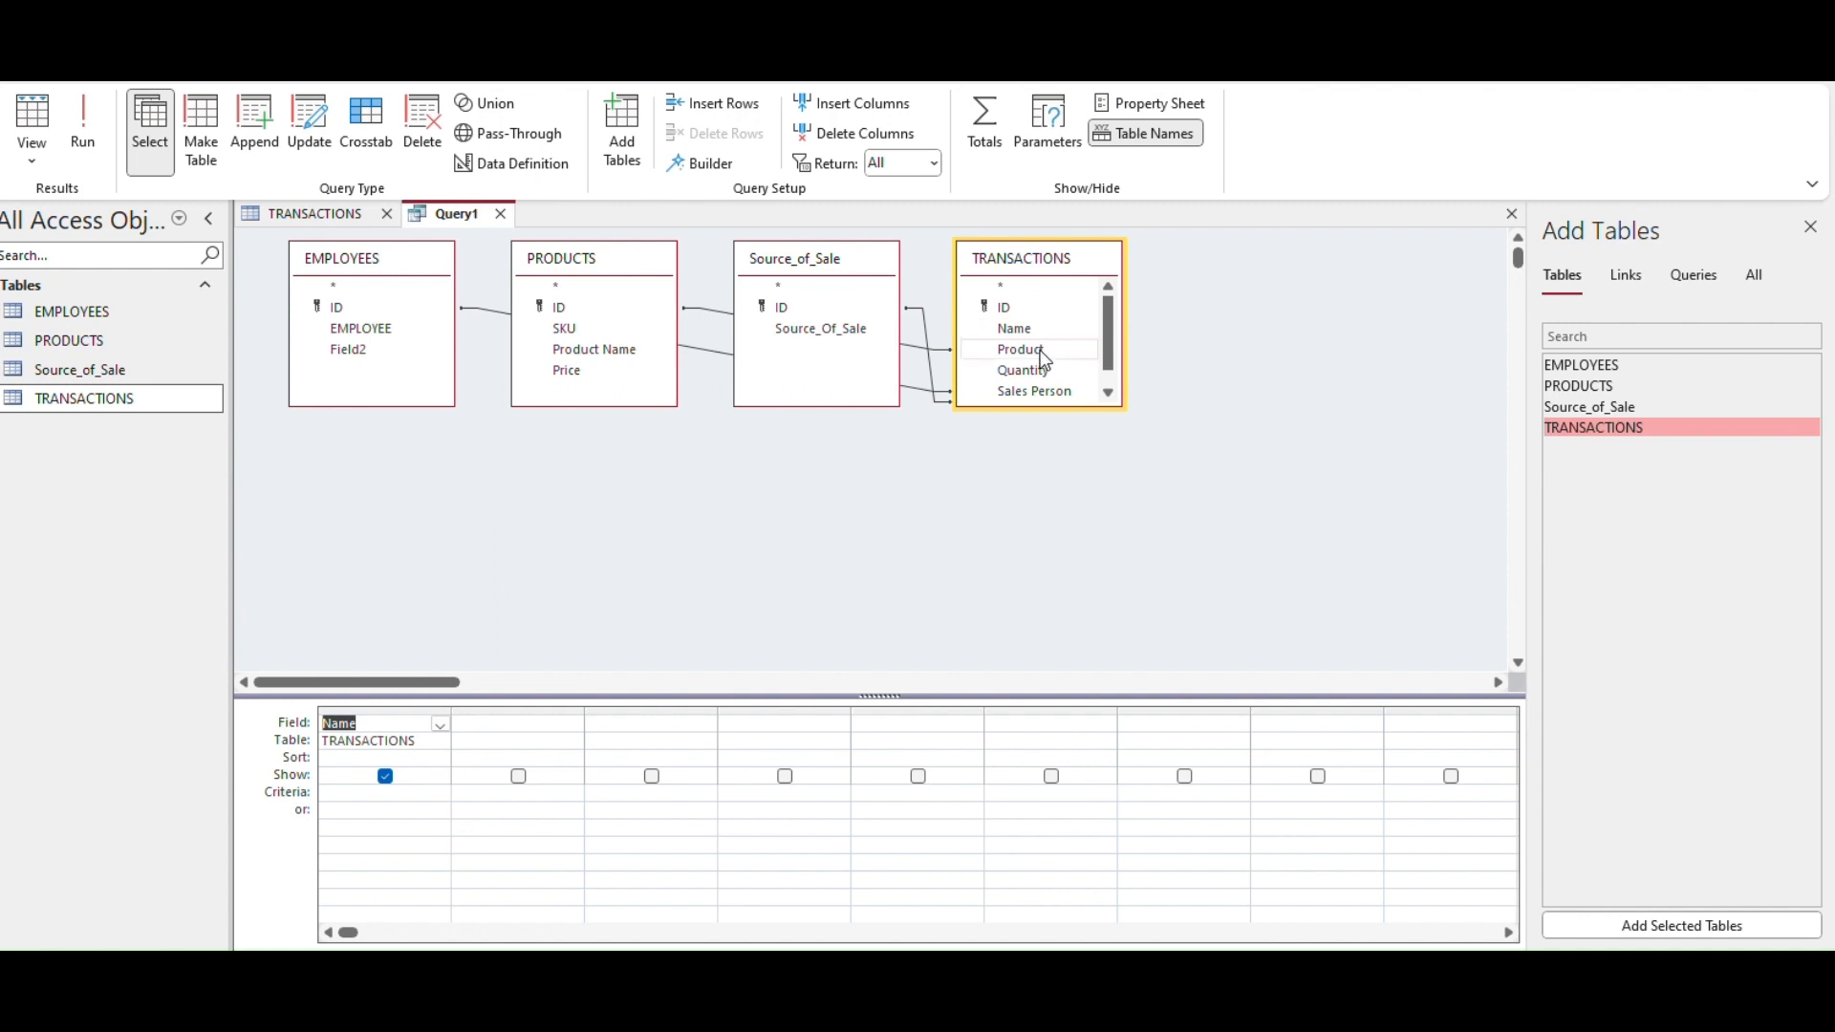
double_click(579, 354)
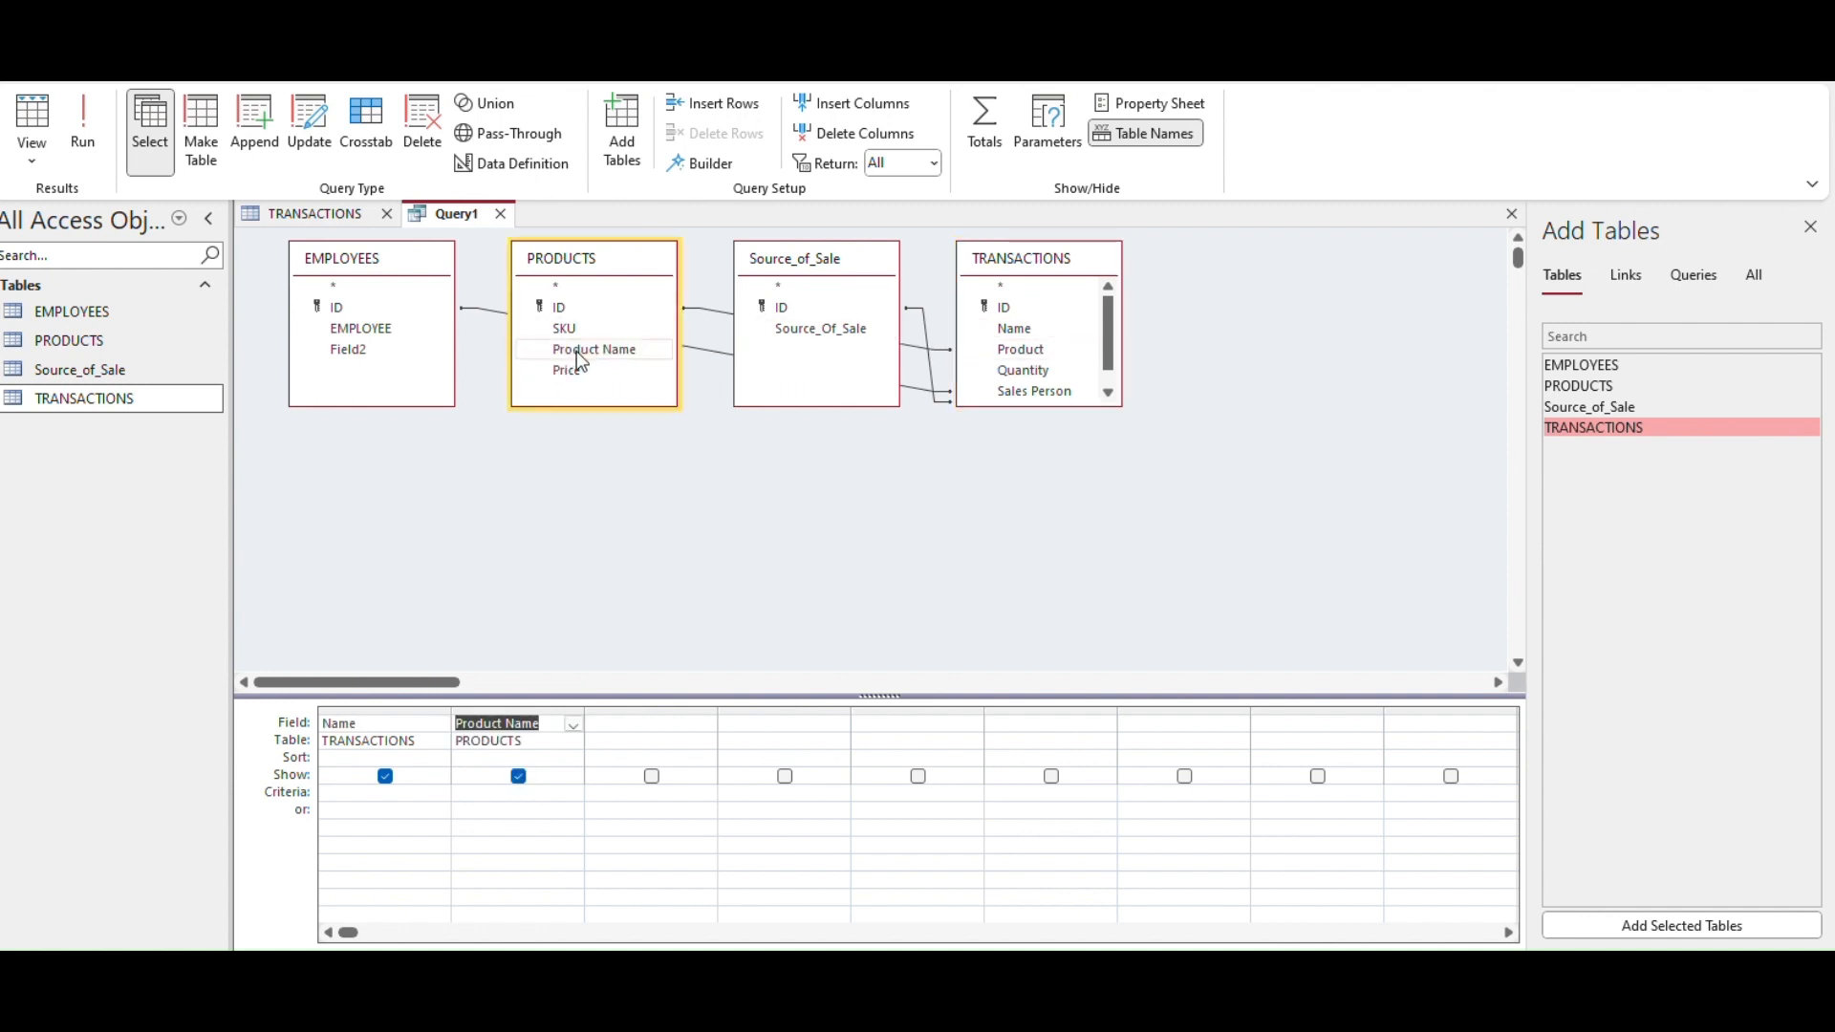
double_click(576, 368)
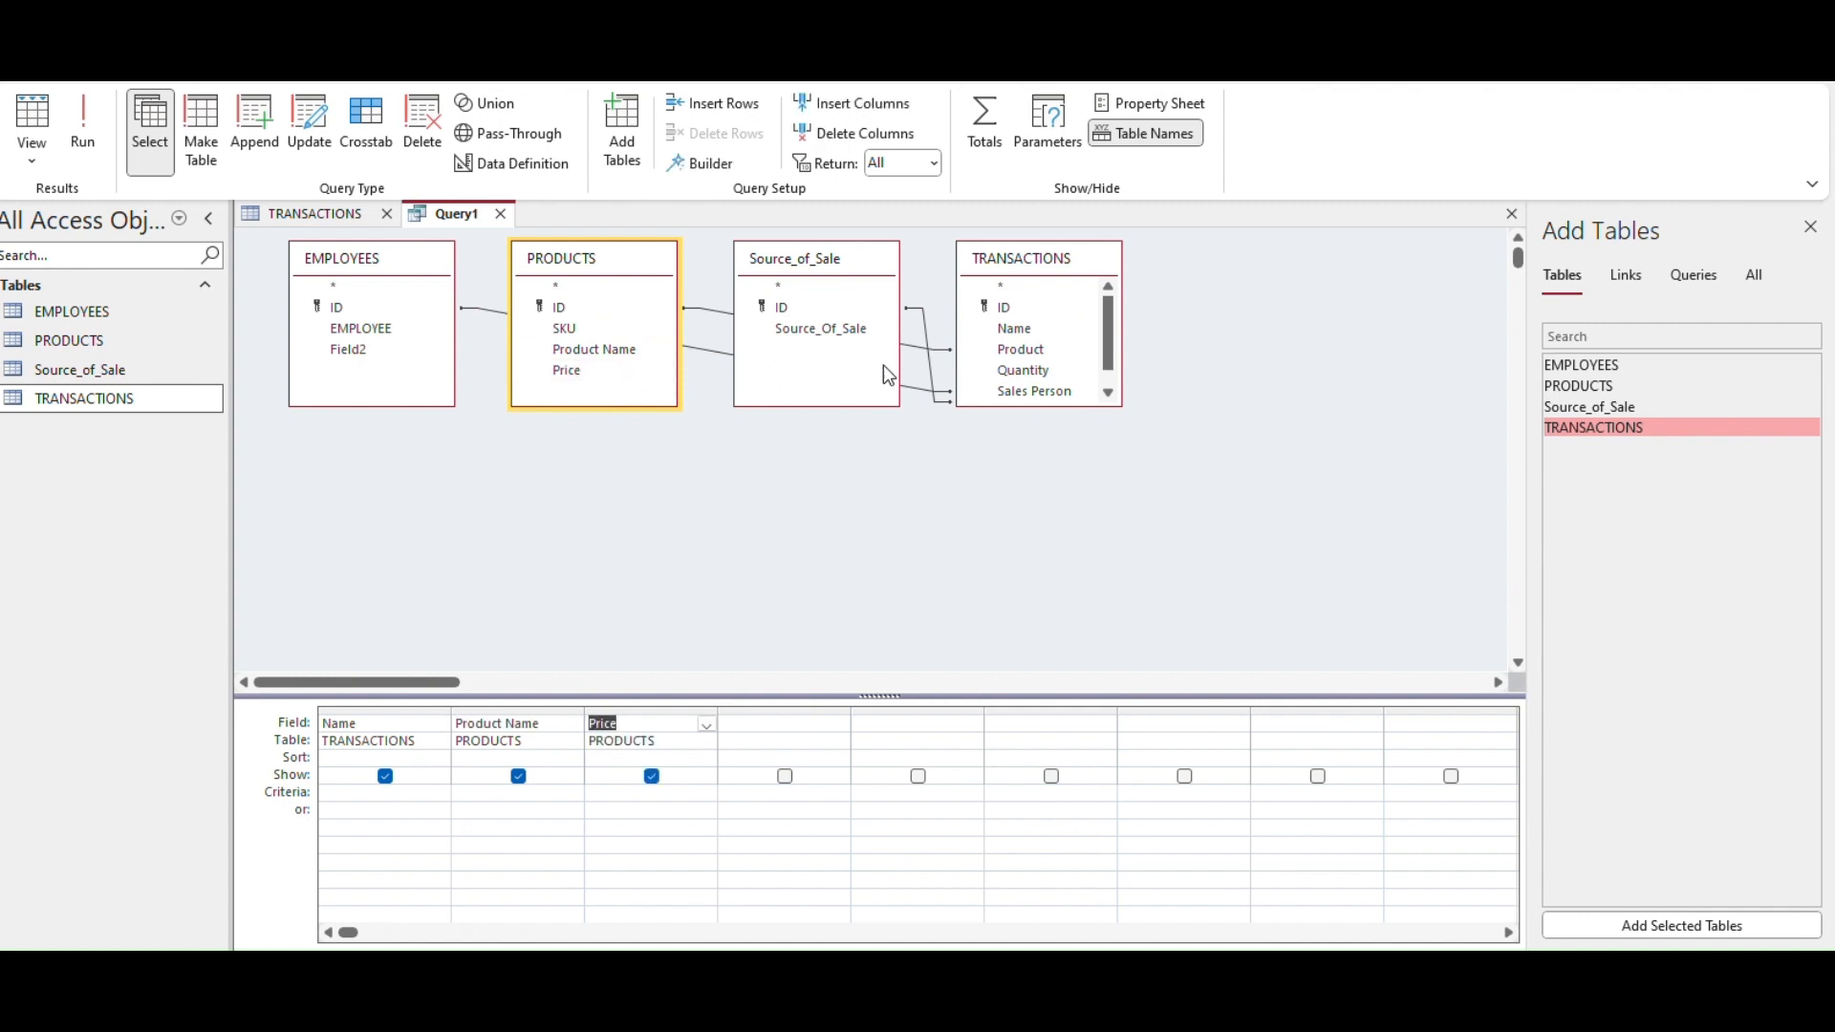
double_click(1015, 371)
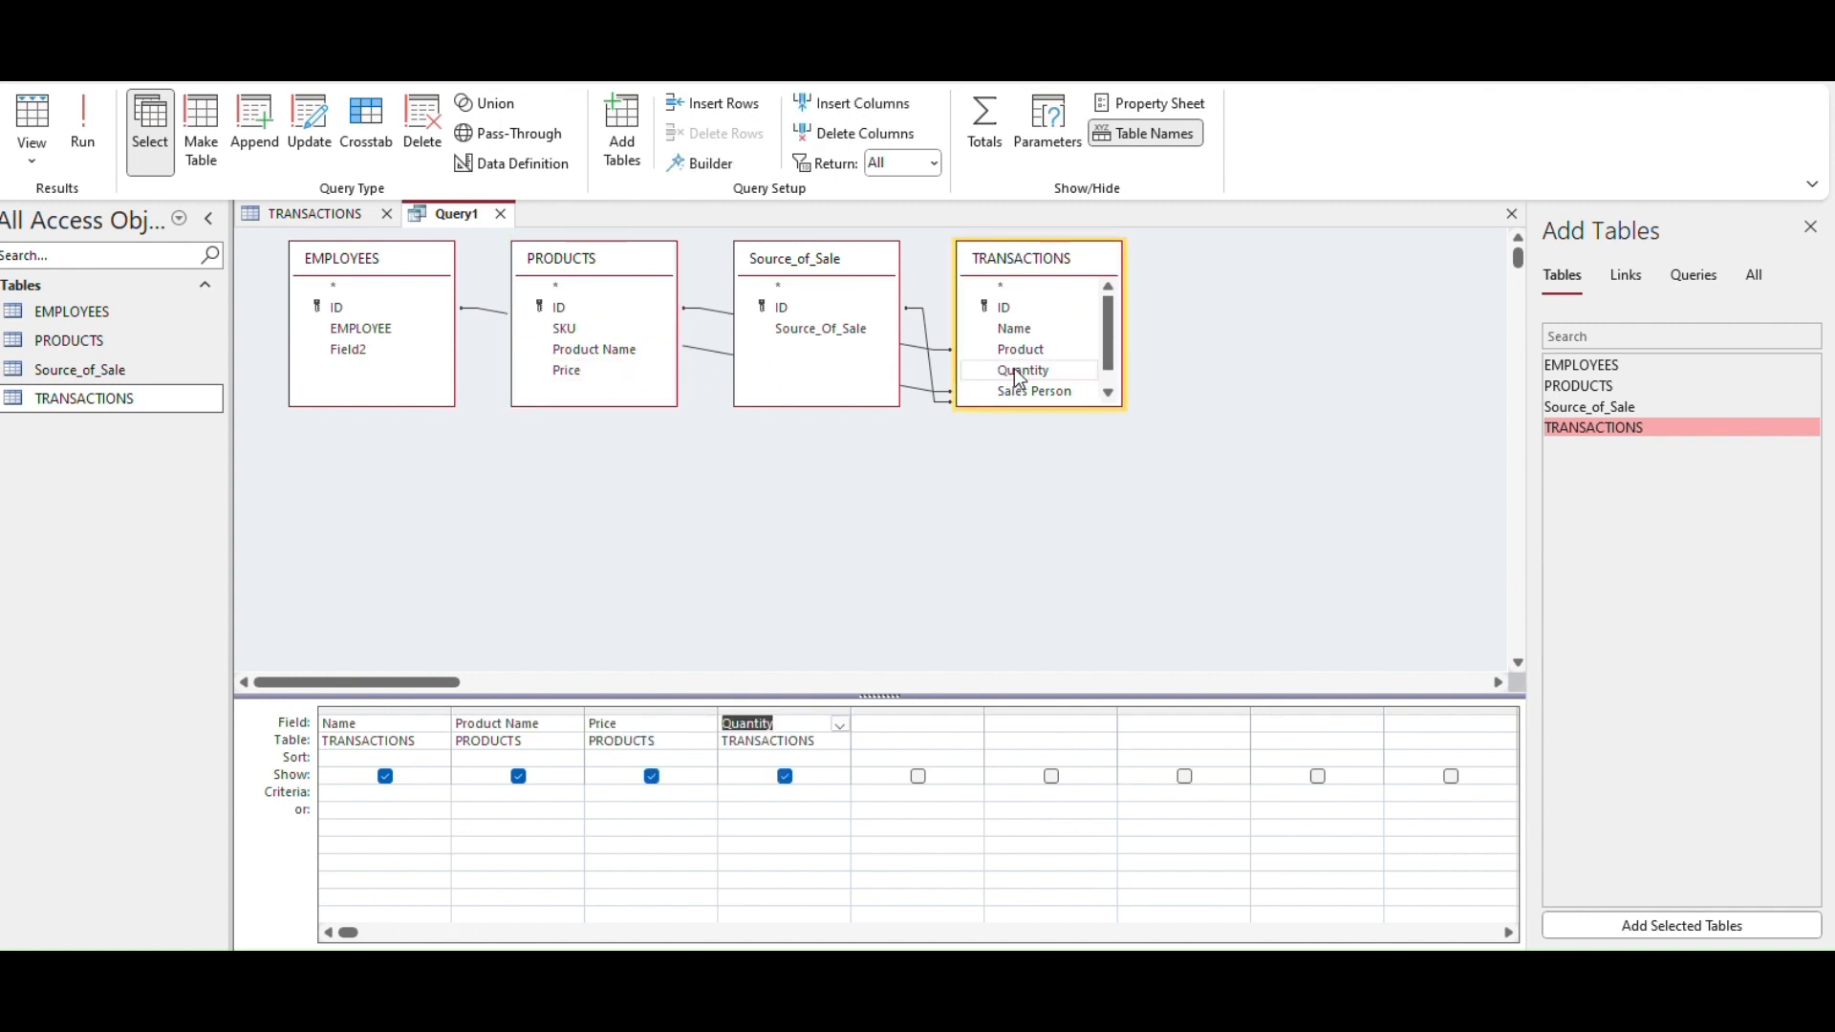
double_click(392, 331)
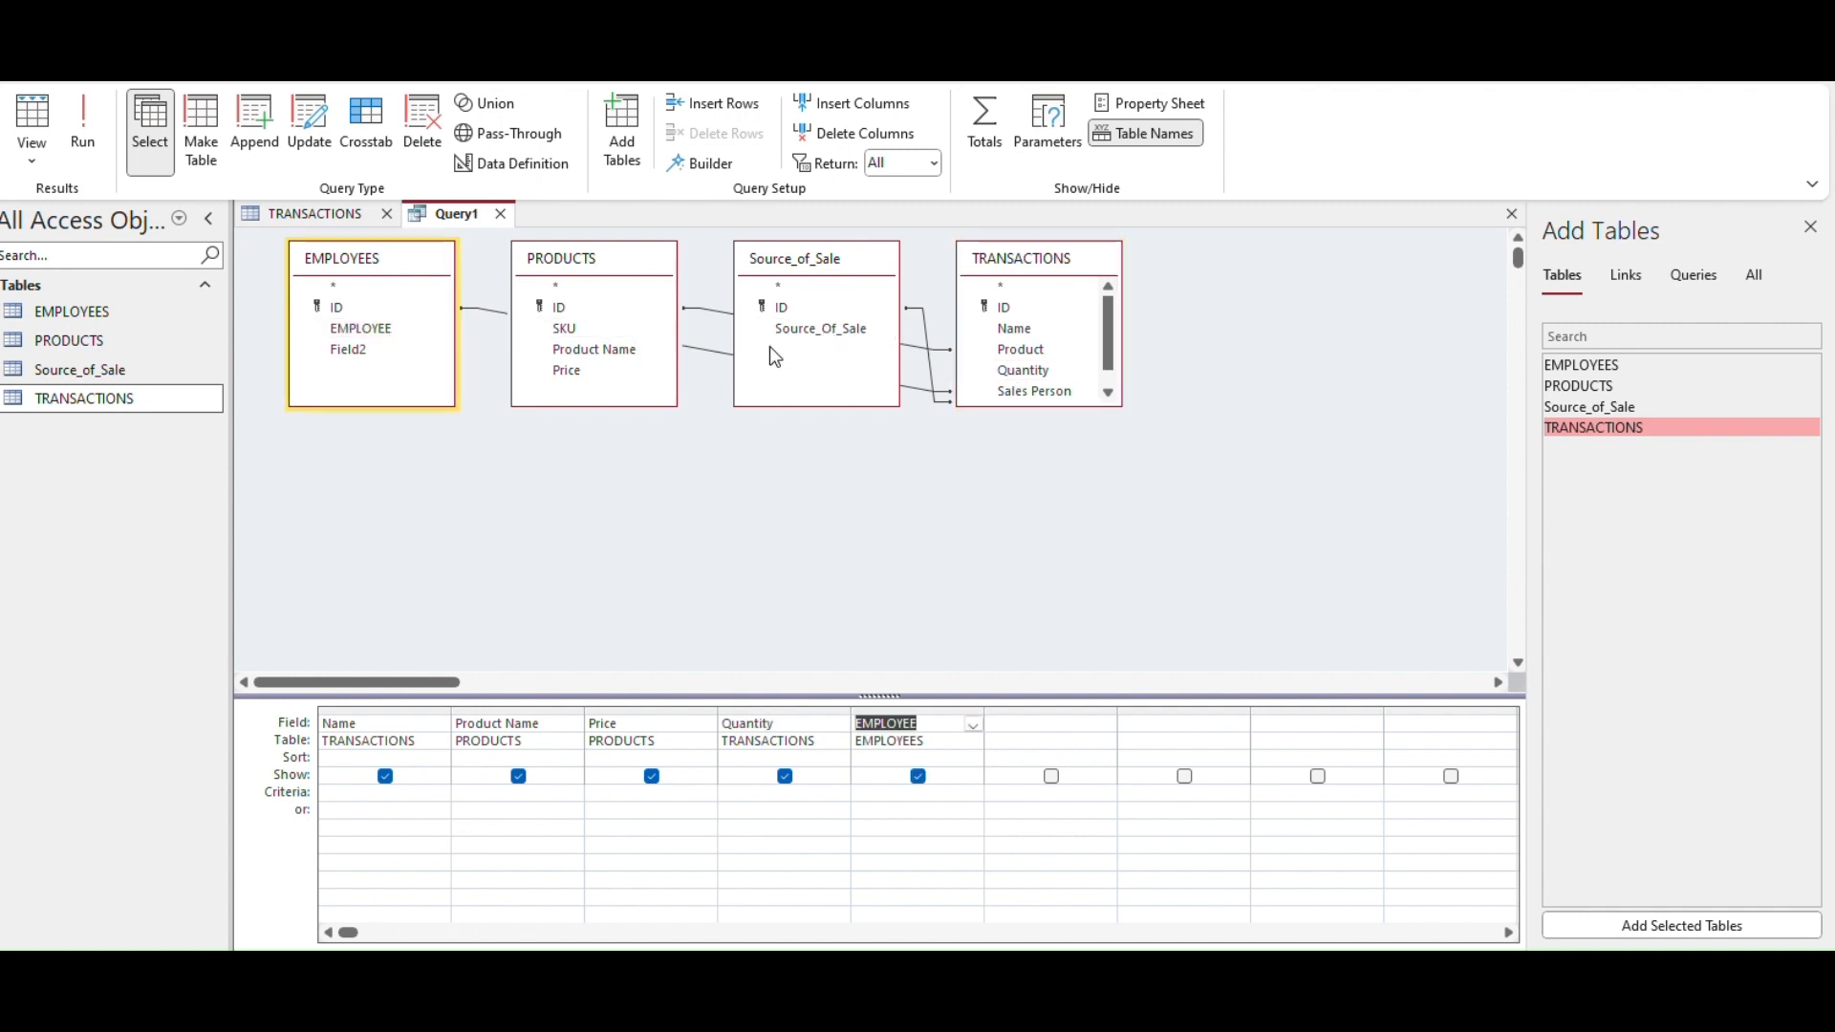
double_click(822, 329)
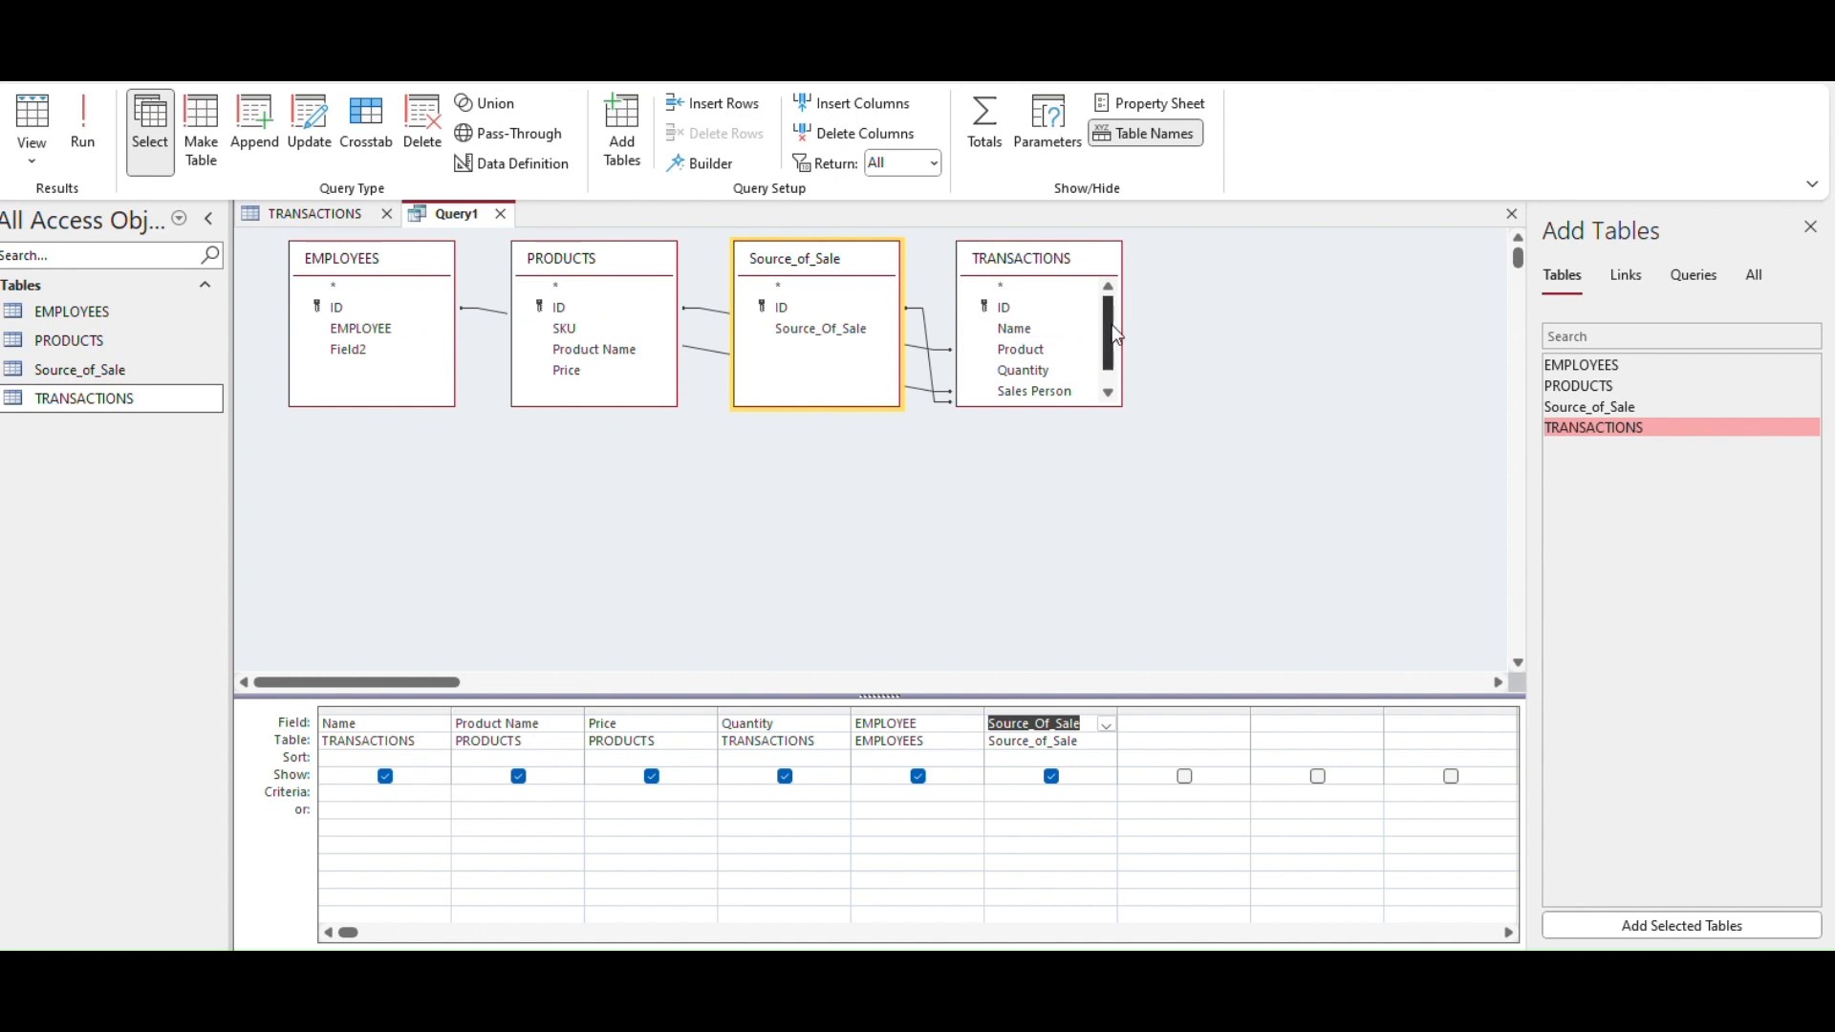
left_click_drag(1113, 325, 1112, 364)
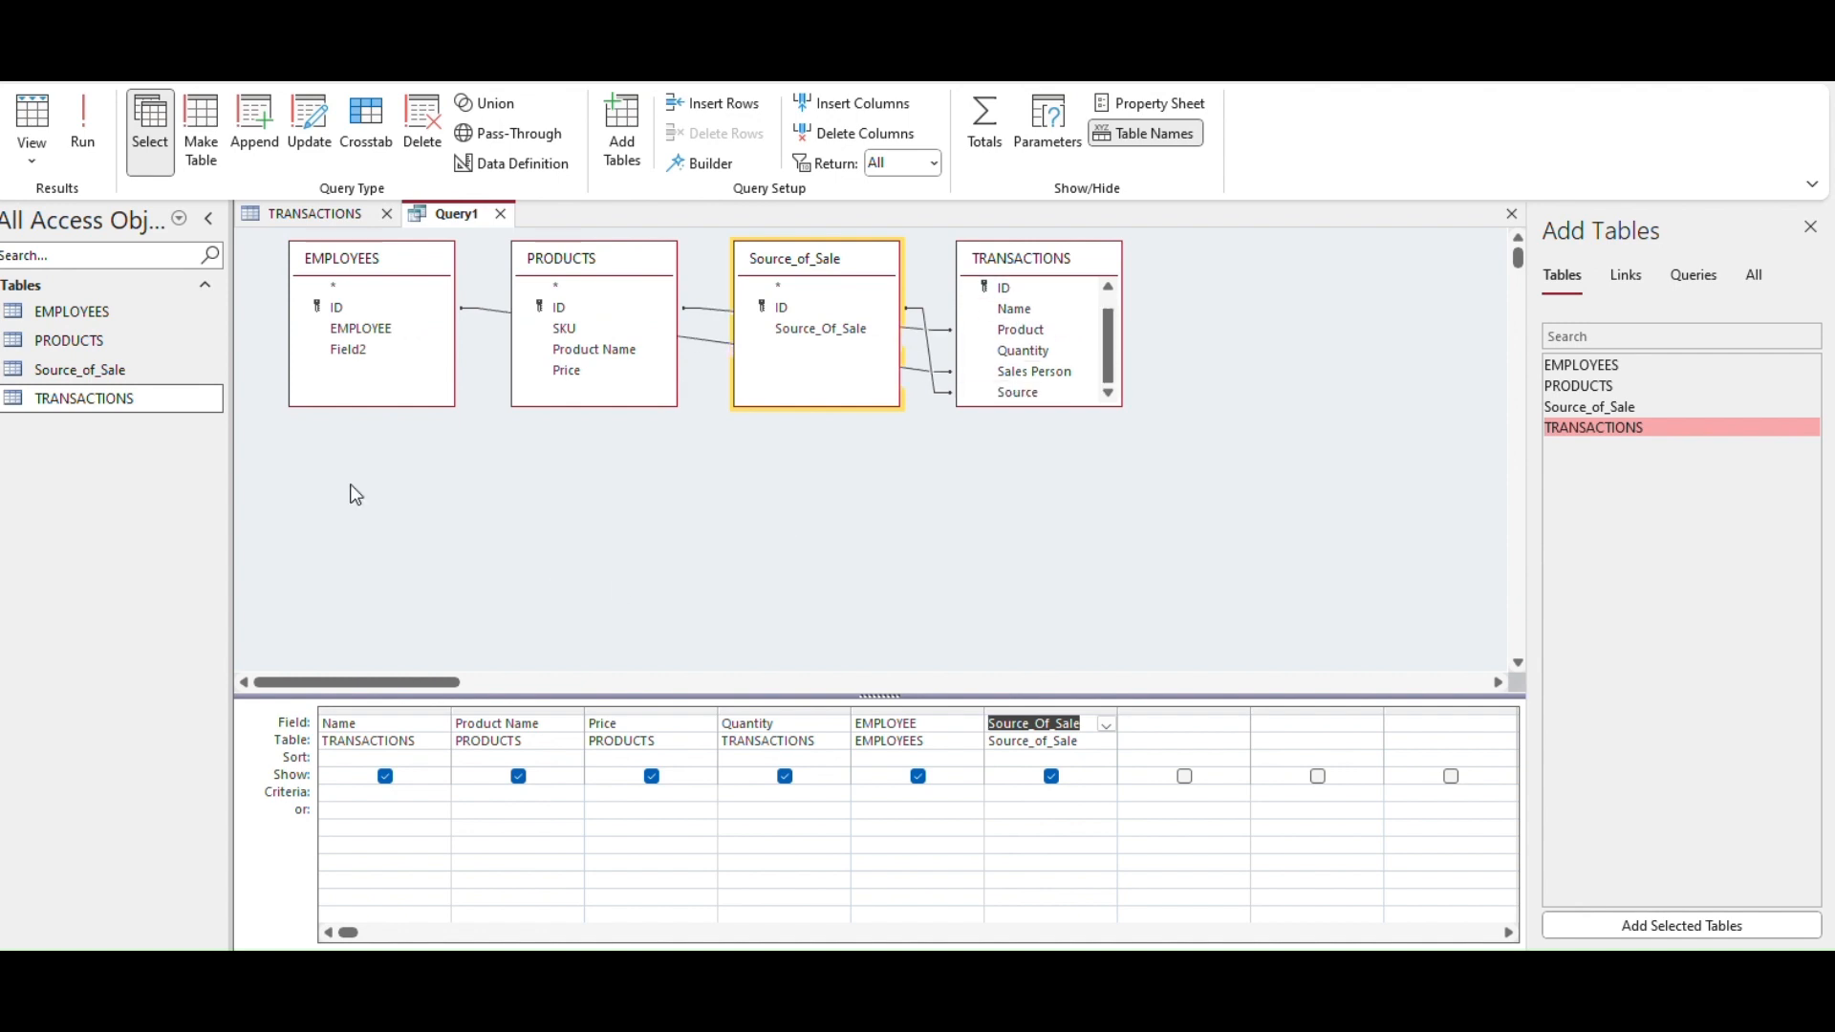
Run the query and save it as QRY_TRANSACTION_SUMMARY.
left_click(90, 128)
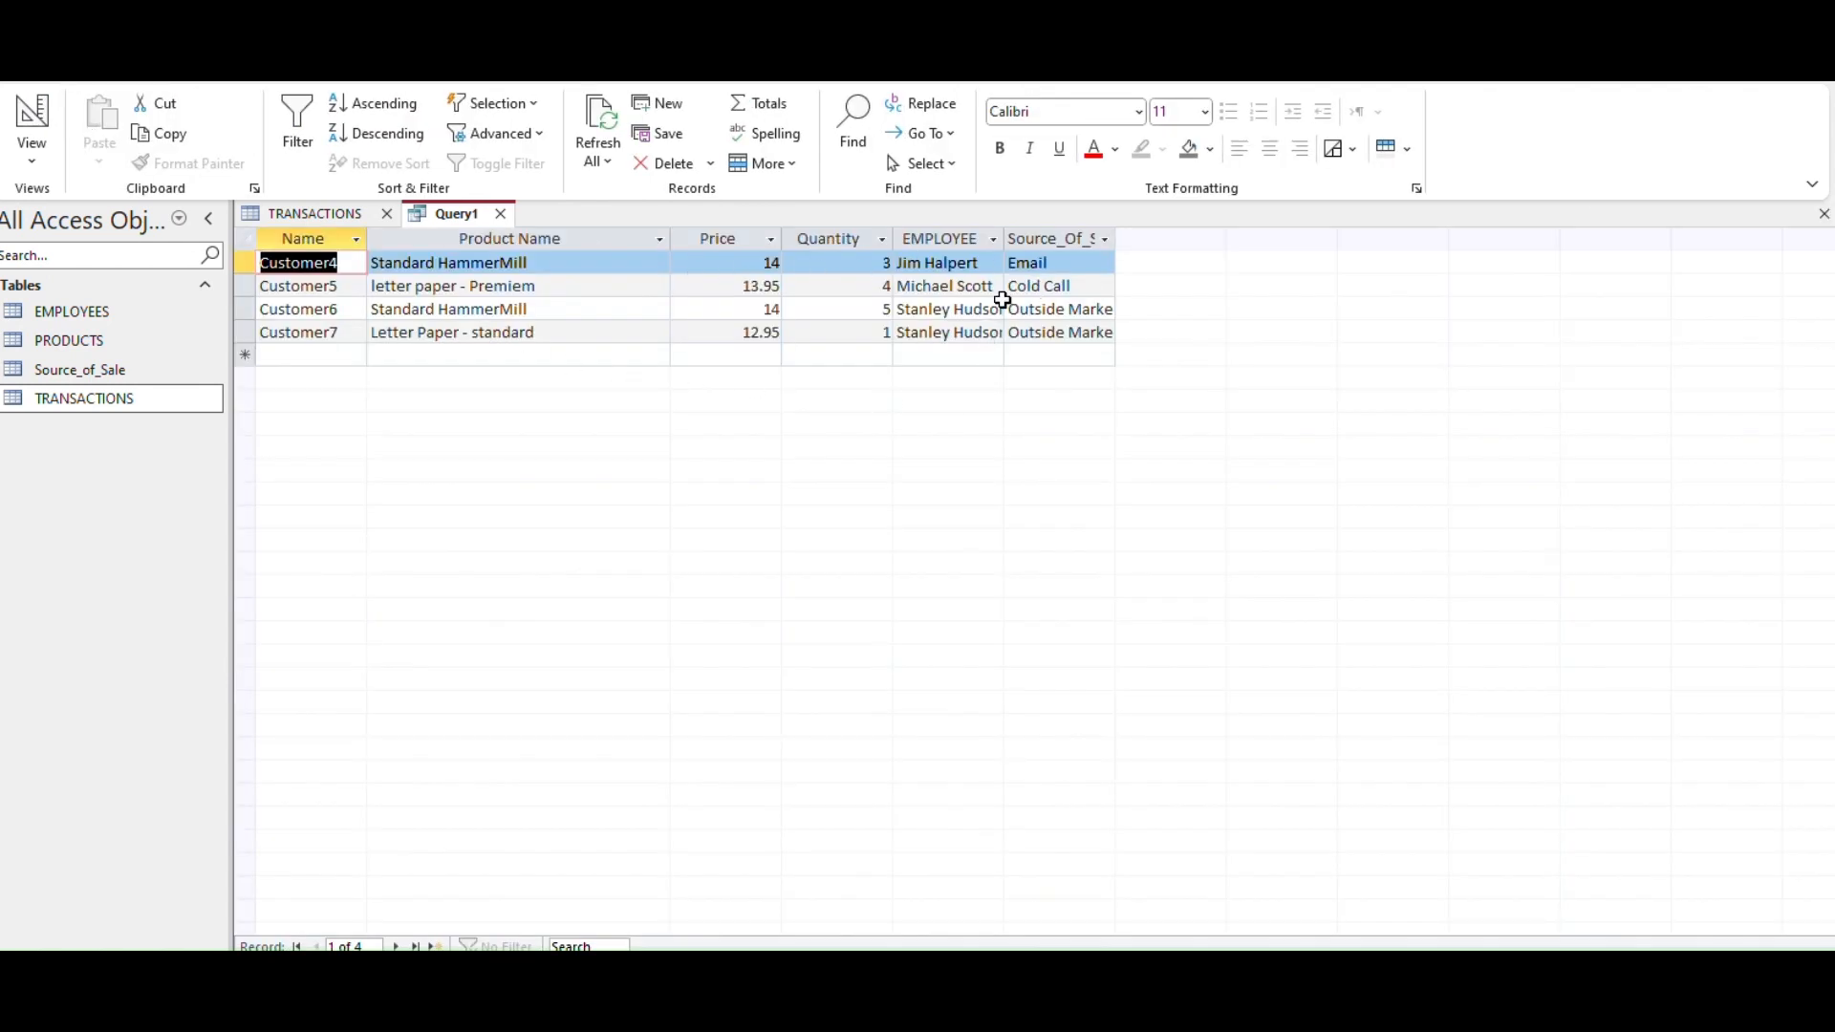
key("ctrl+s")
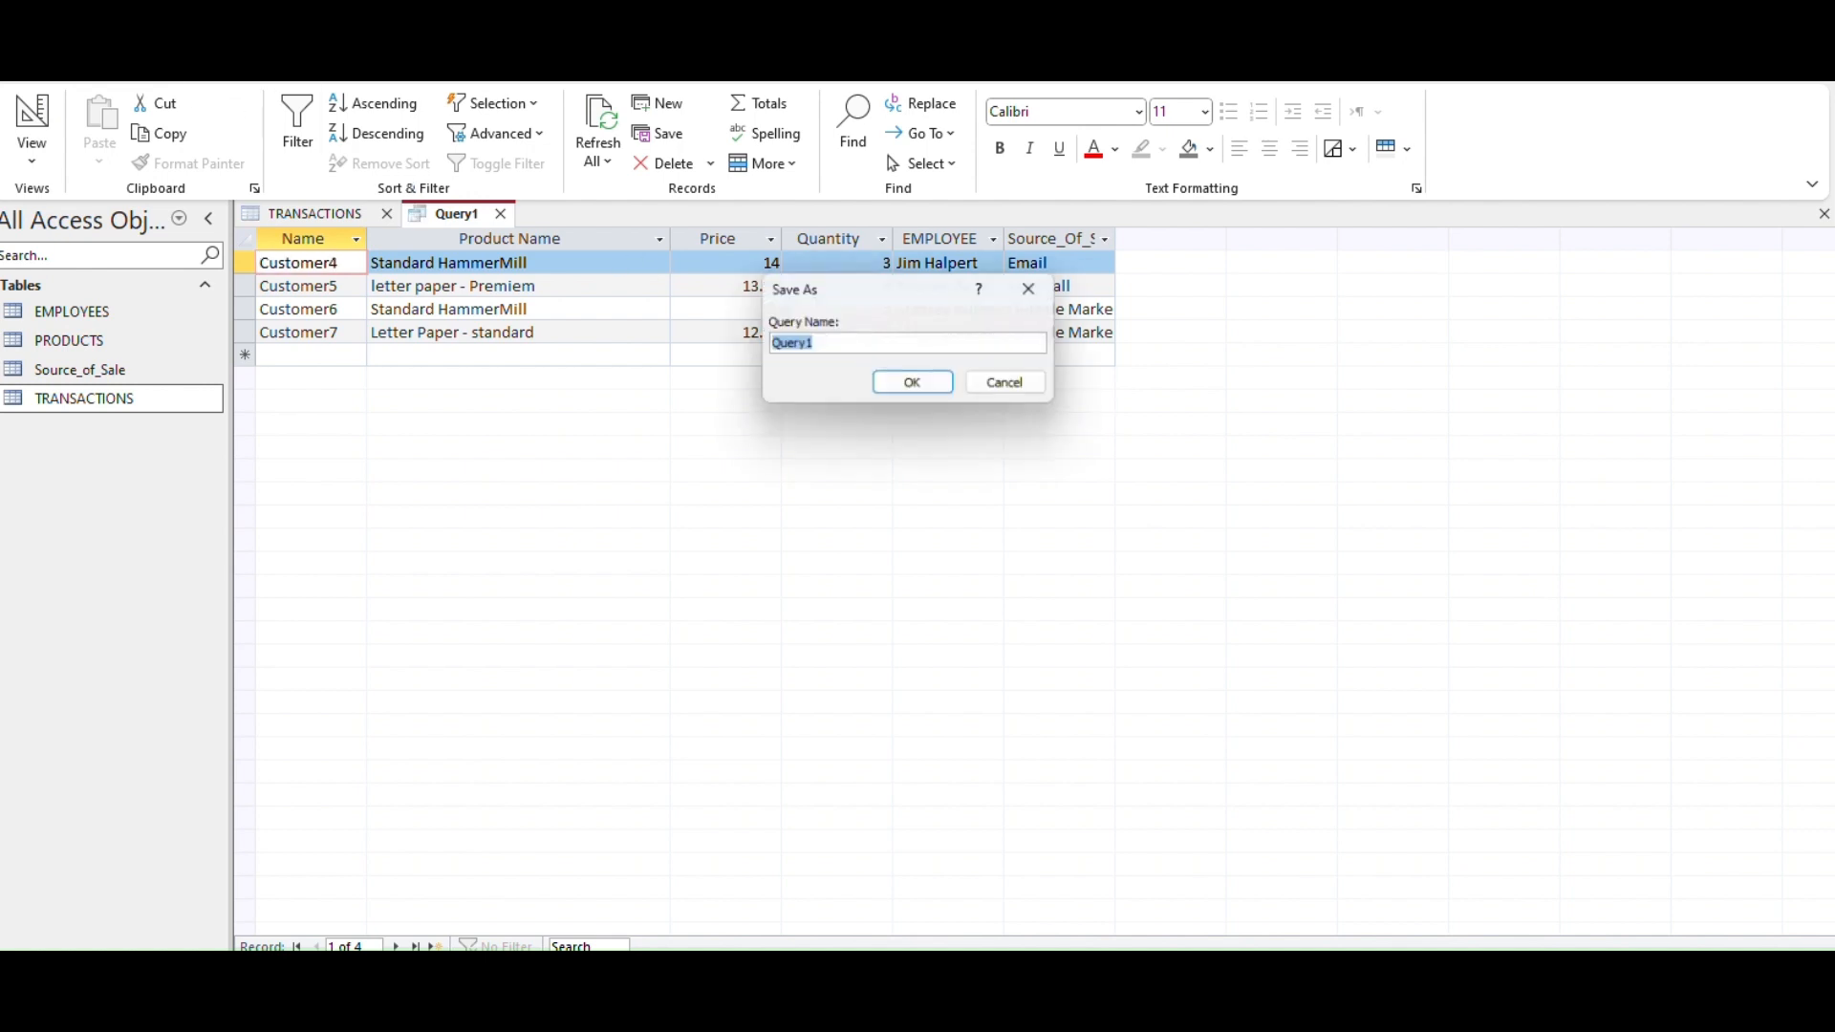
type("TRN")
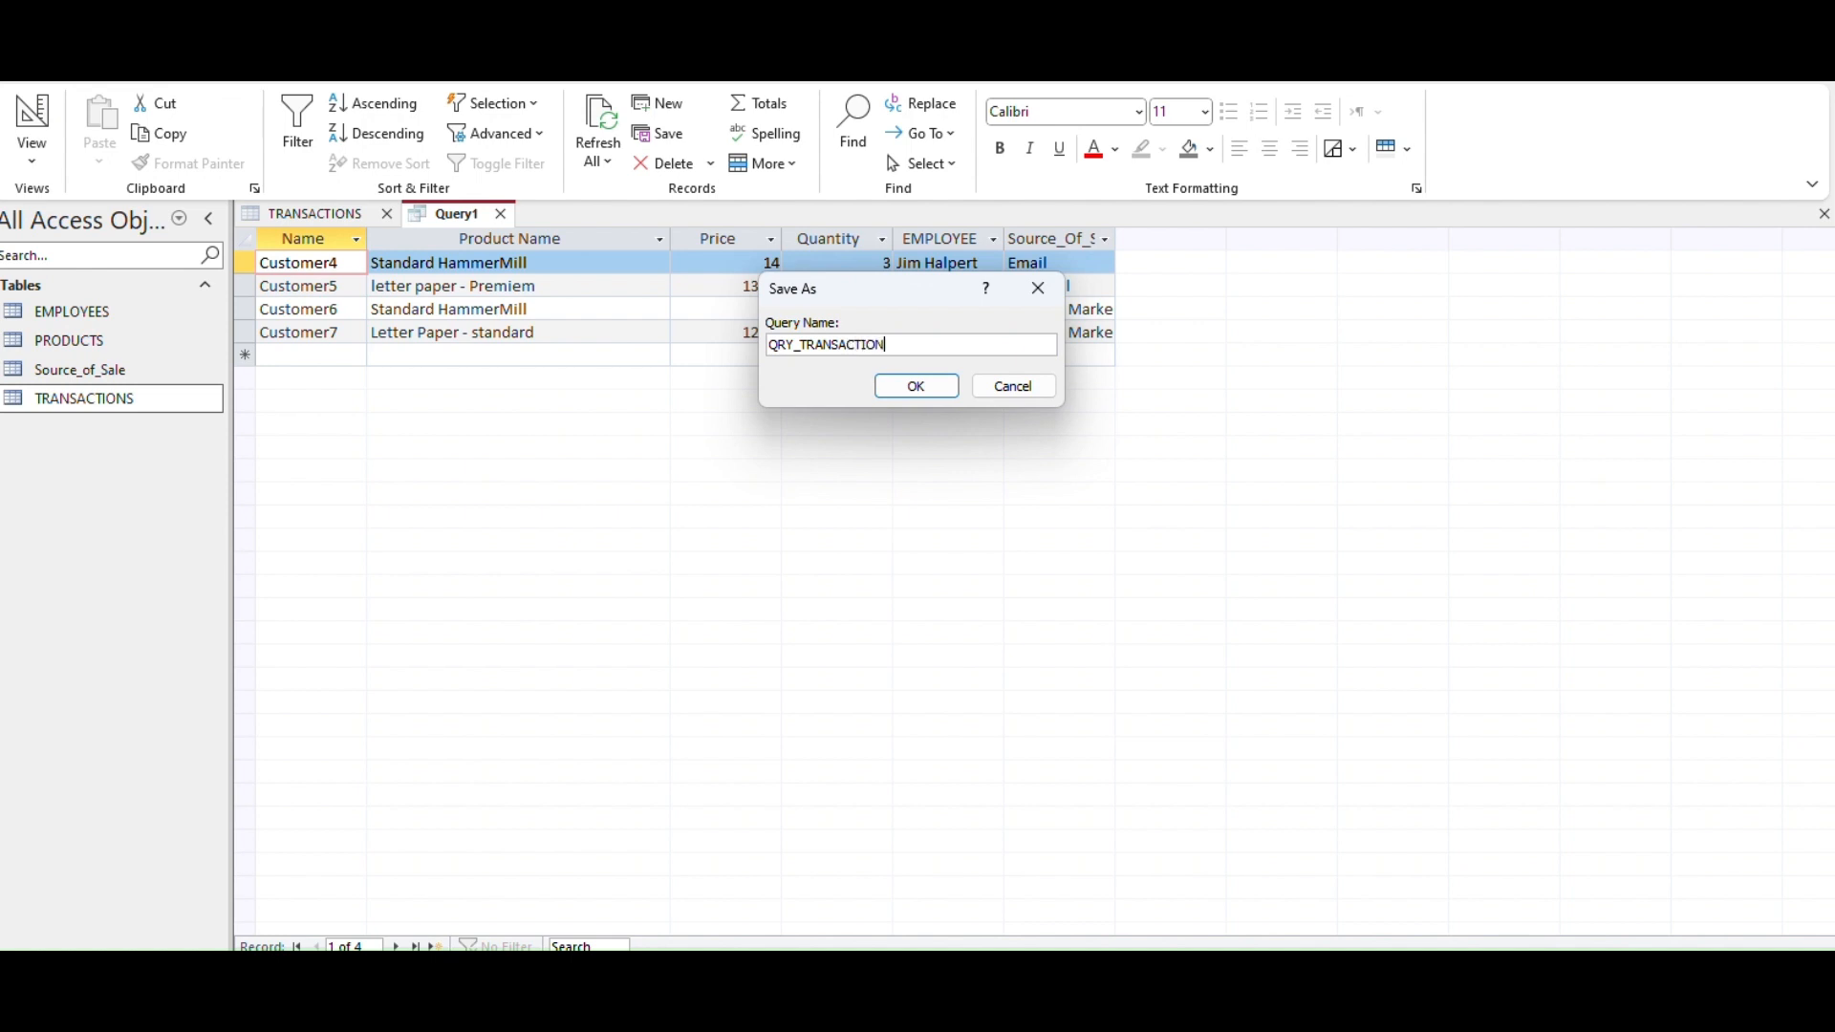
type("SUMMARY")
left_click(915, 385)
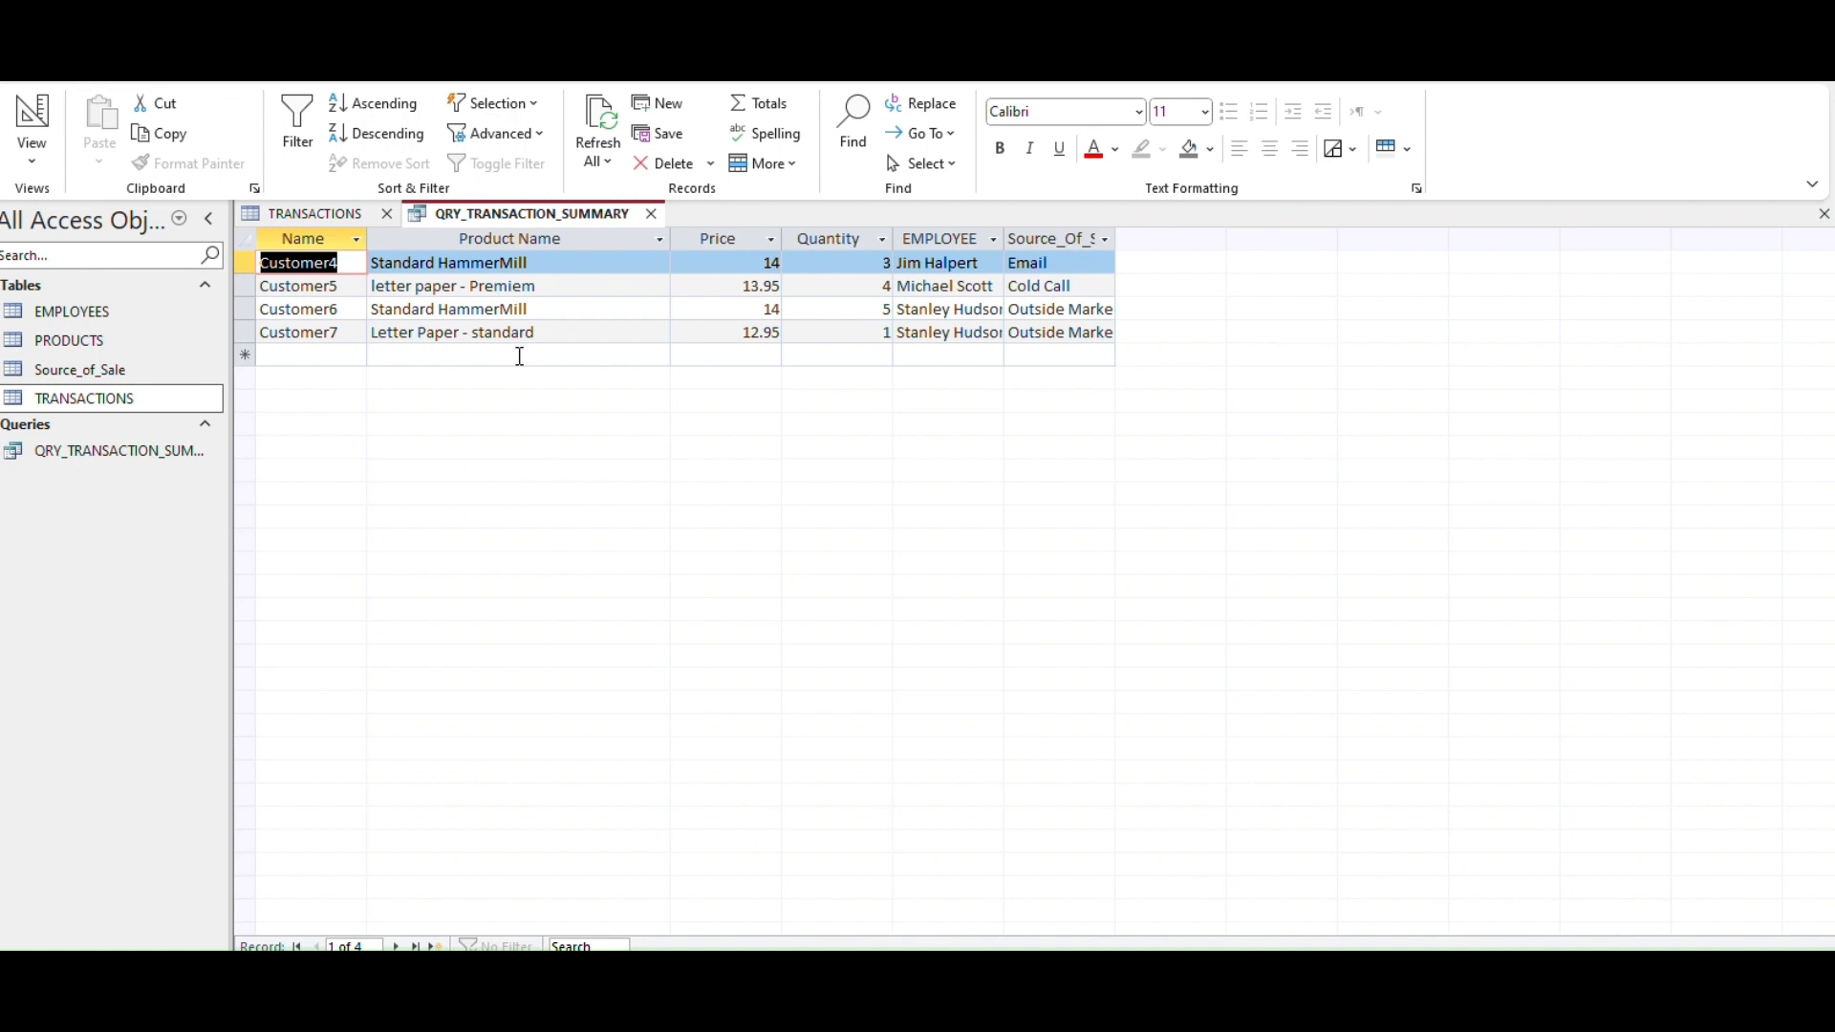
left_click(164, 79)
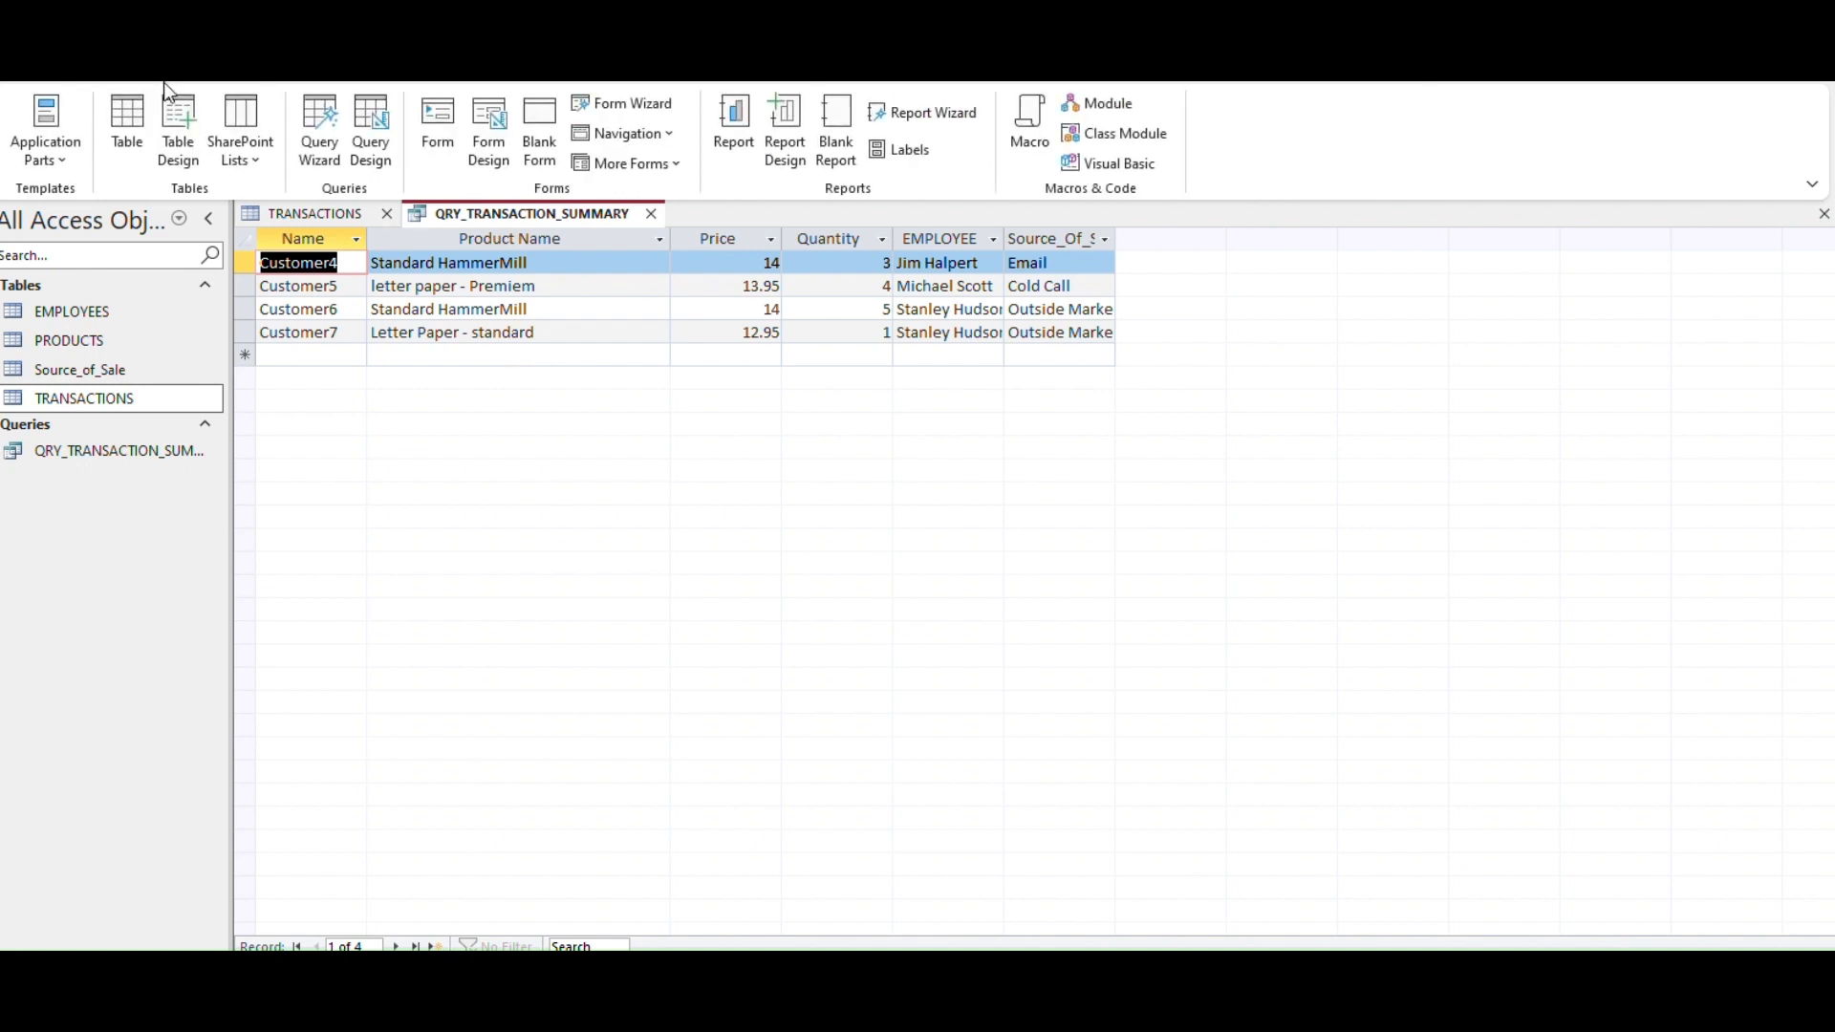
left_click(139, 398)
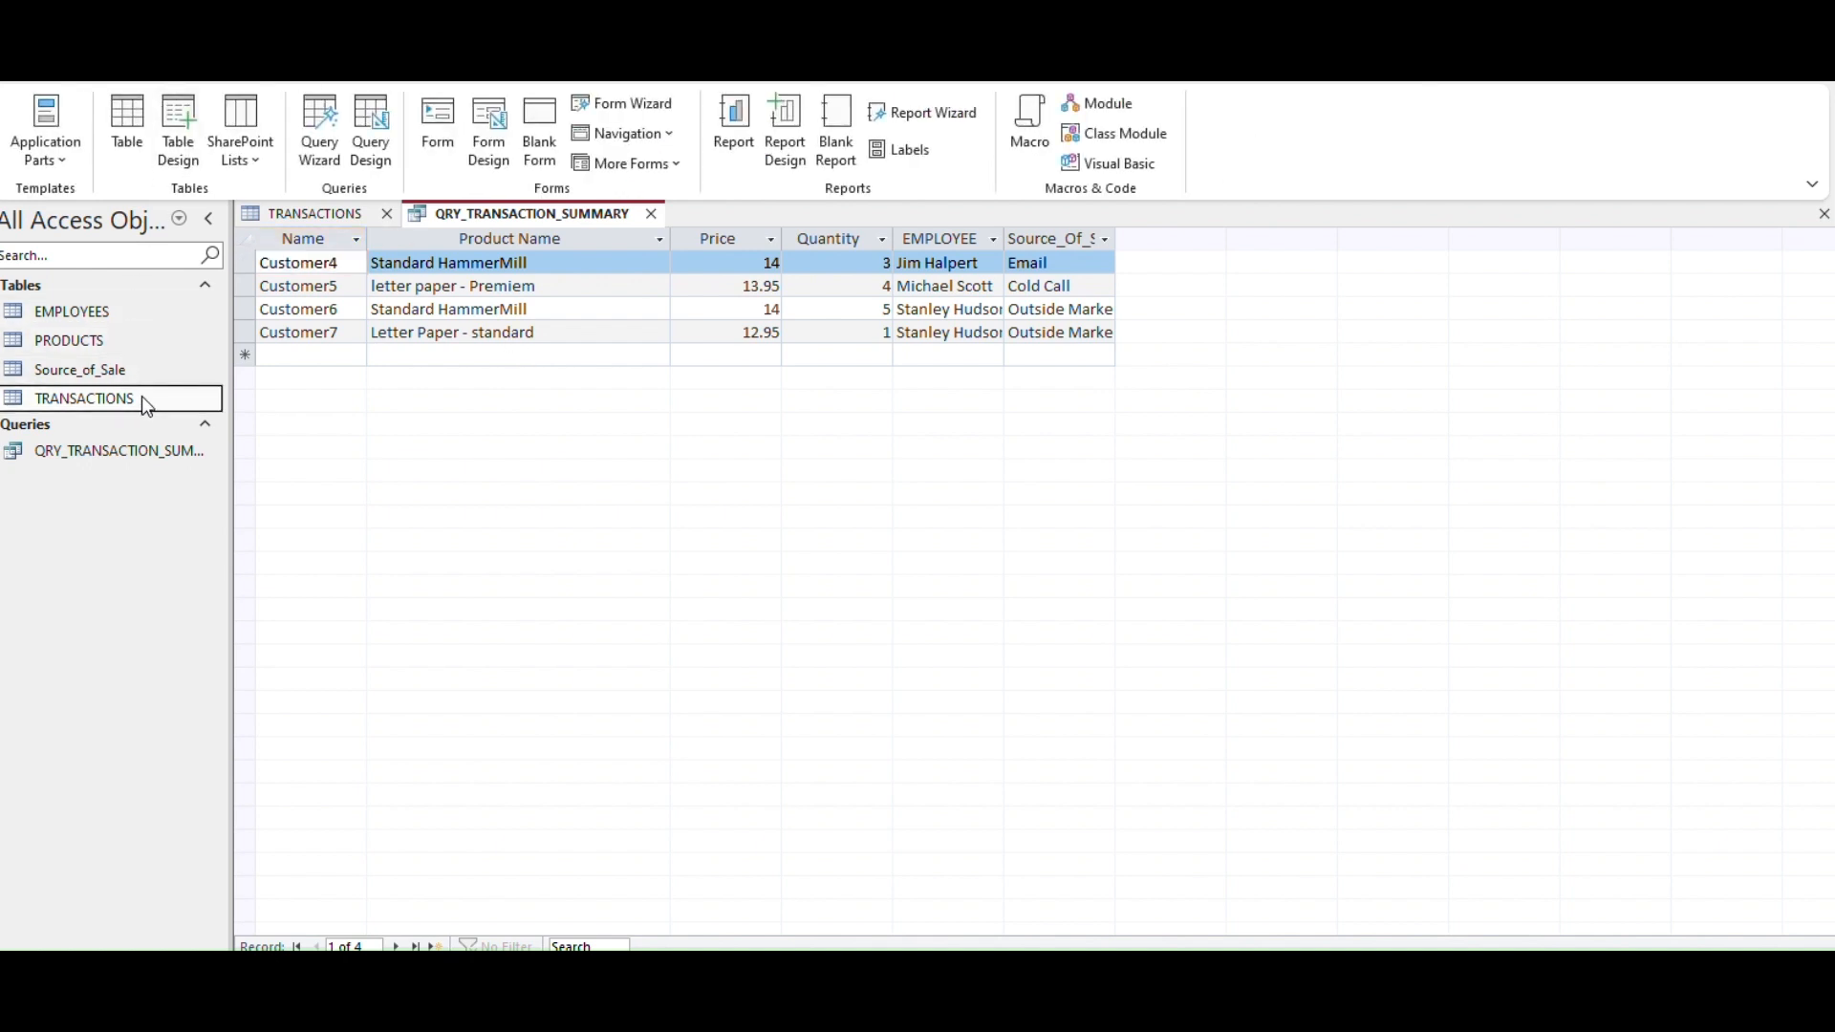
left_click(489, 143)
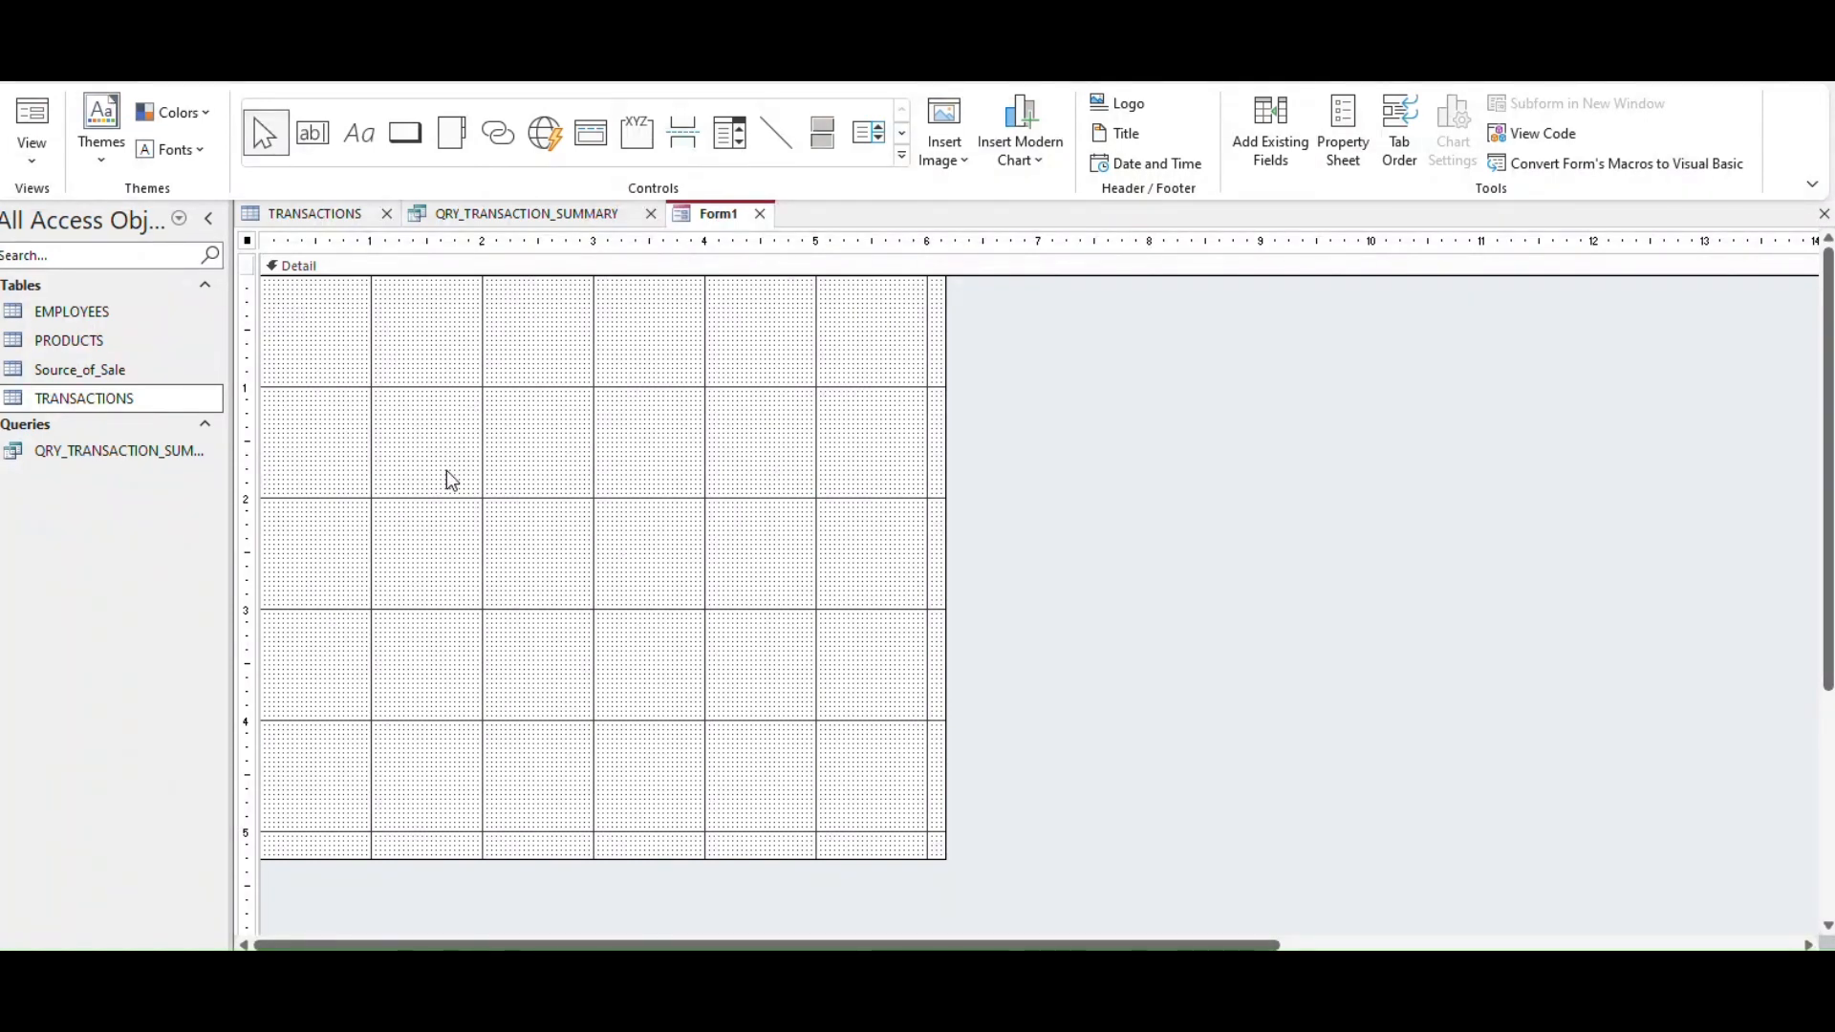
left_click(760, 213)
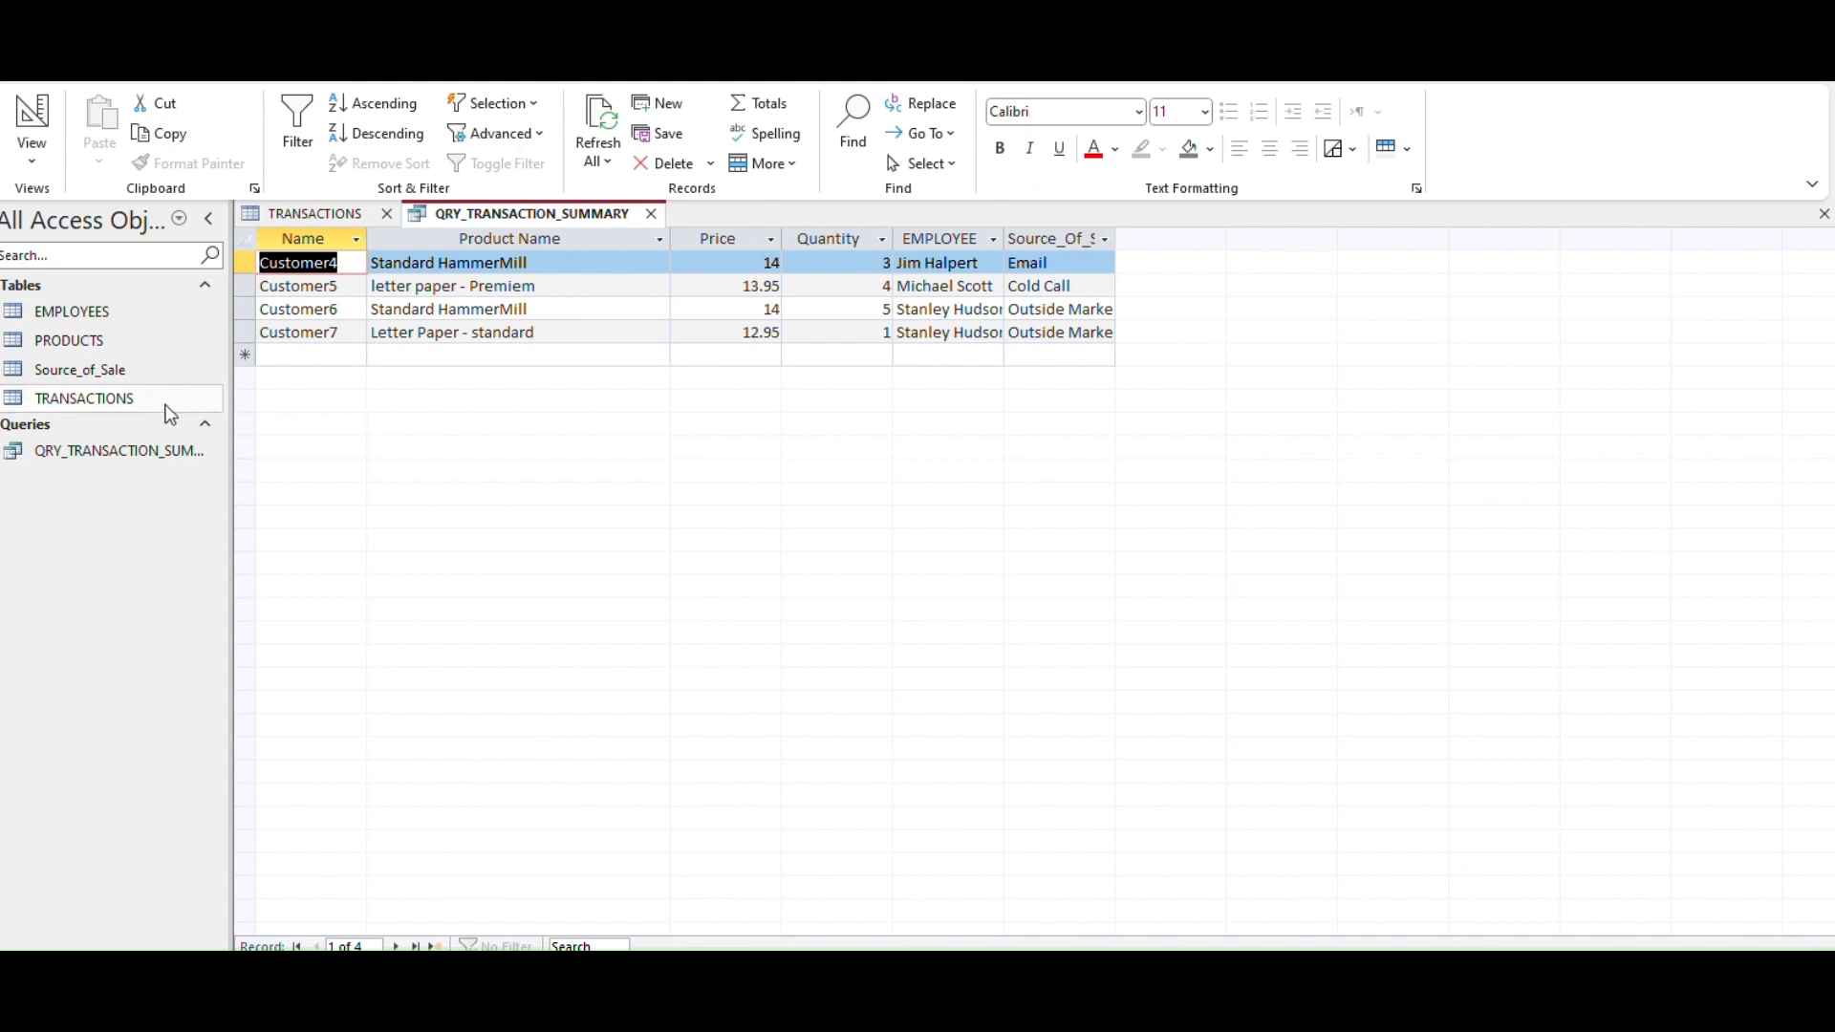
Generate a new form automatically from the TRANSACTIONS table.
left_click(169, 397)
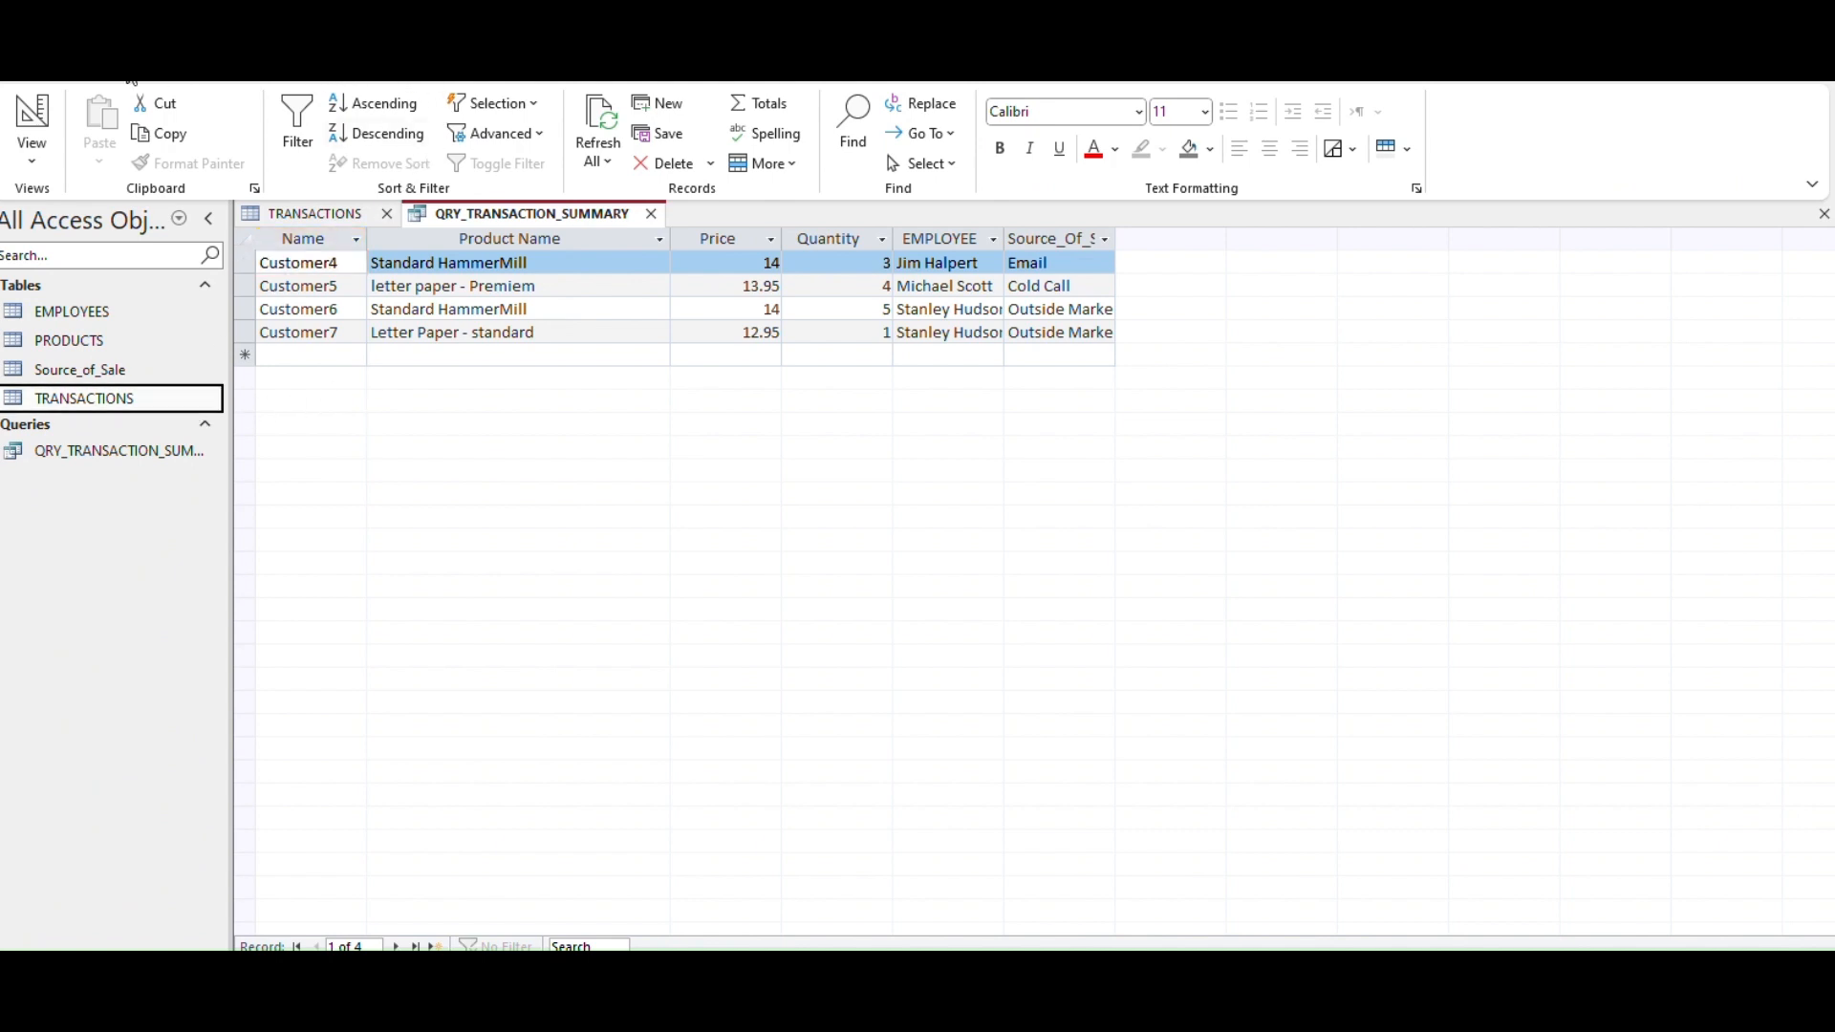
left_click(132, 83)
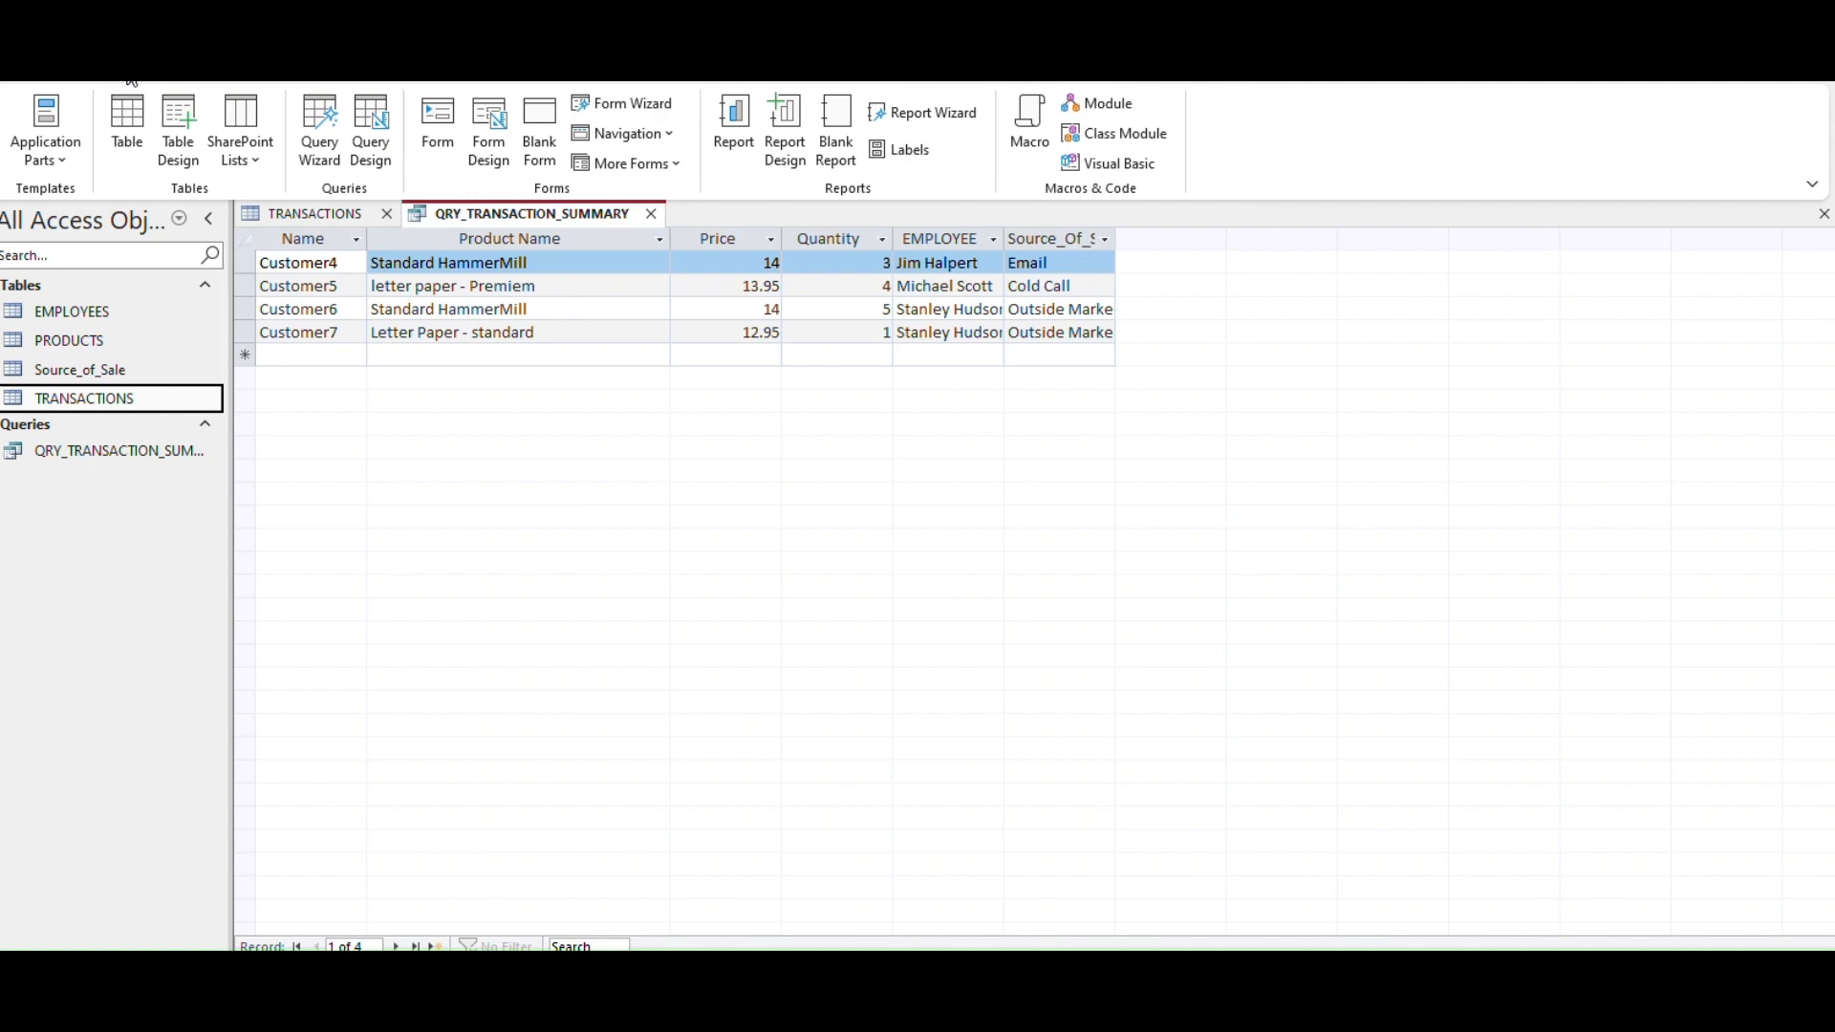
left_click(437, 129)
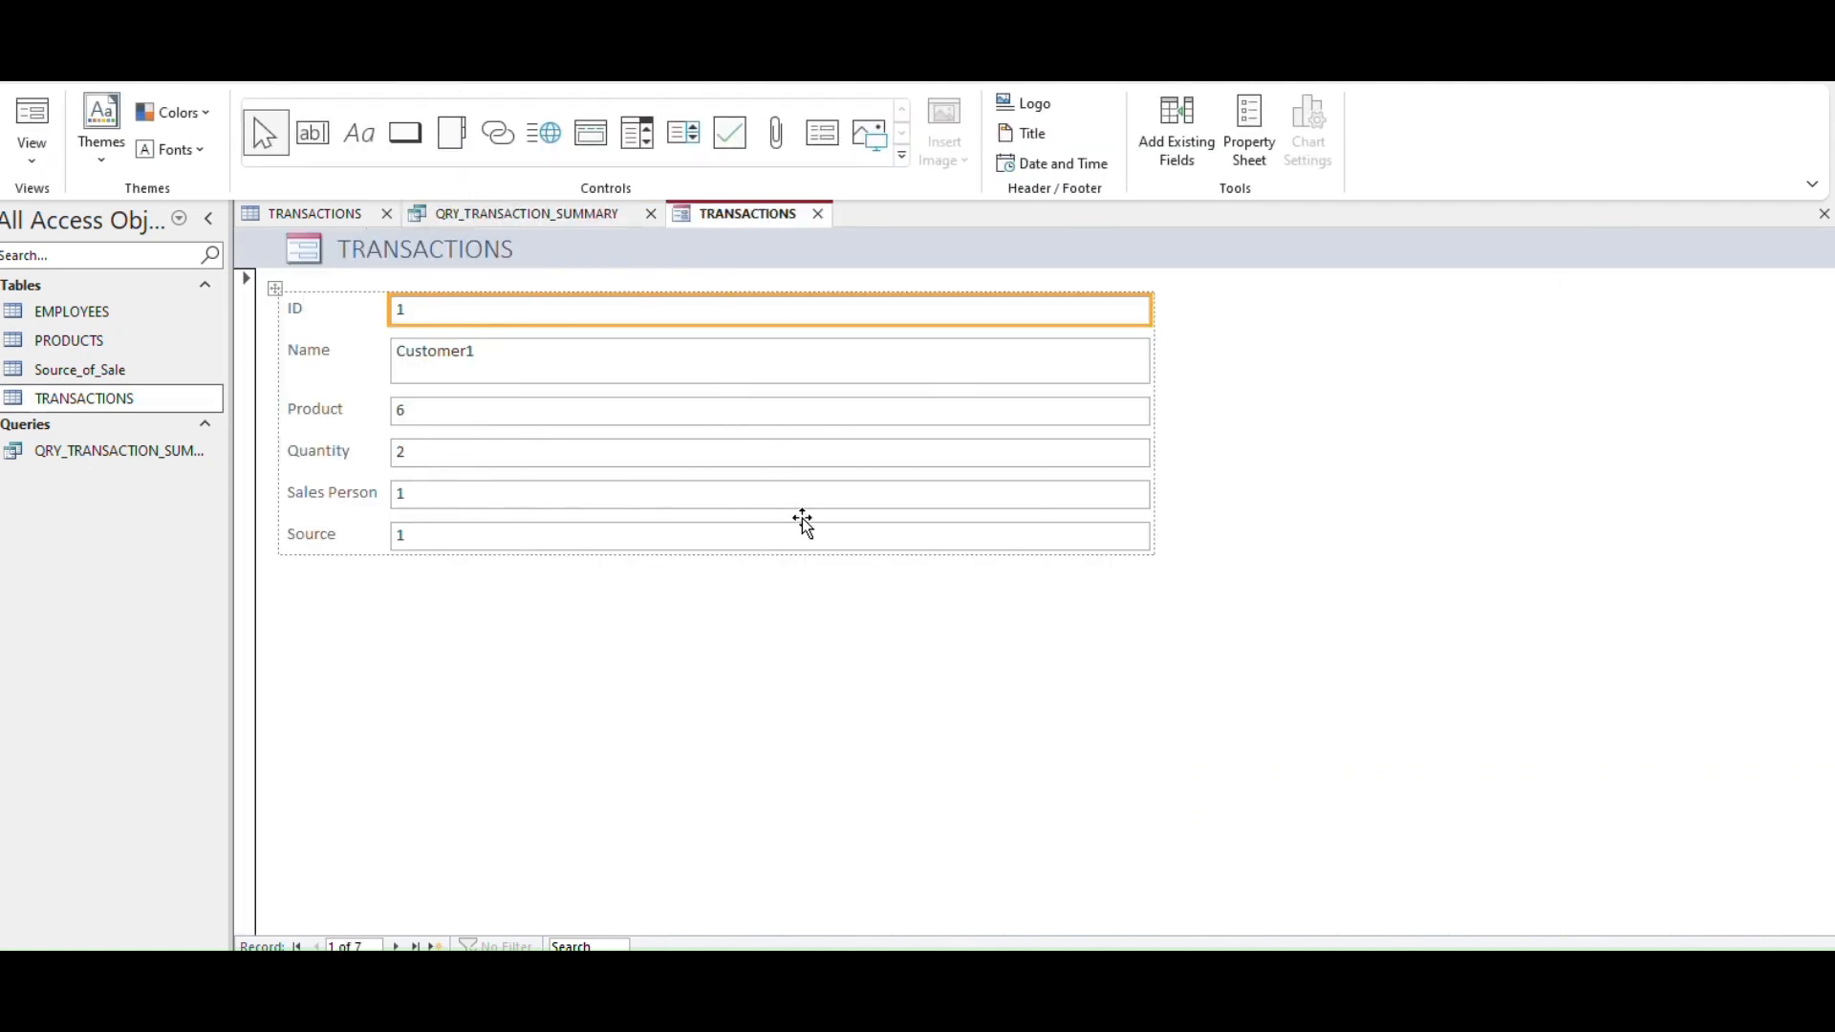
Switch the TRANSACTIONS form to Design view and change its header title to TRANSACTION ENTRY FORM.
left_click(31, 161)
left_click(39, 302)
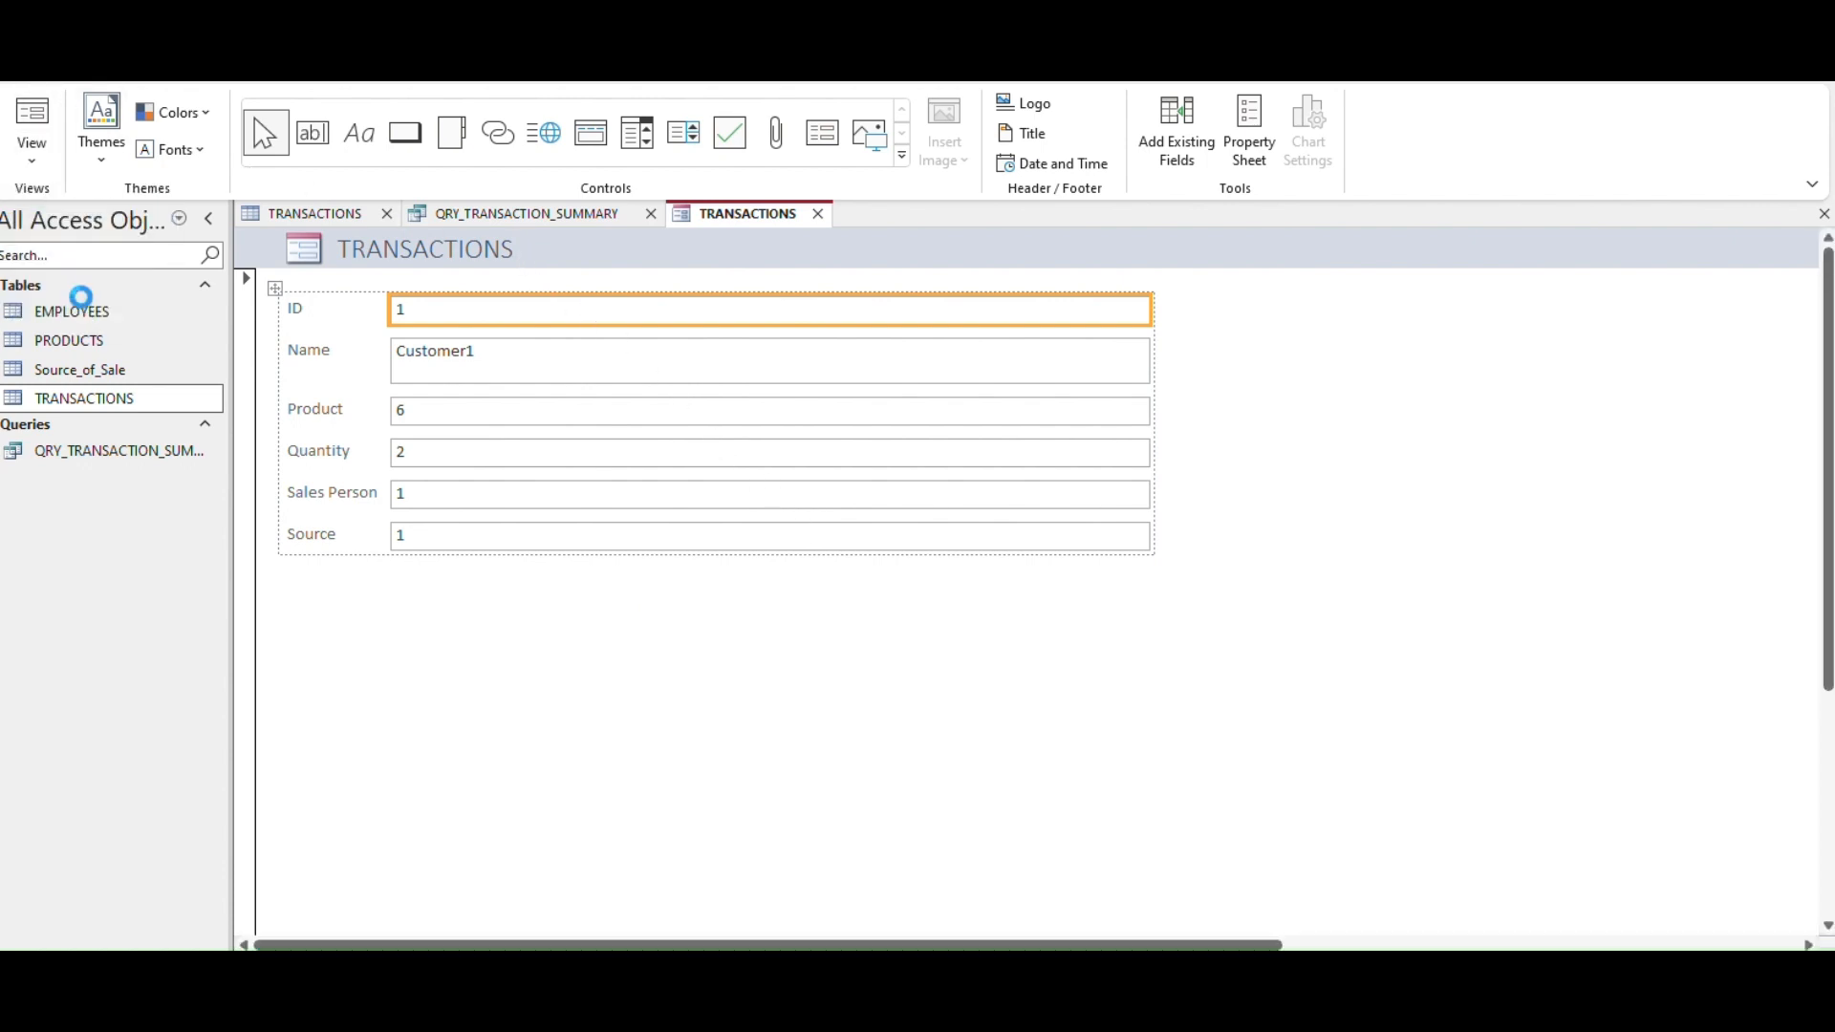
left_click(545, 294)
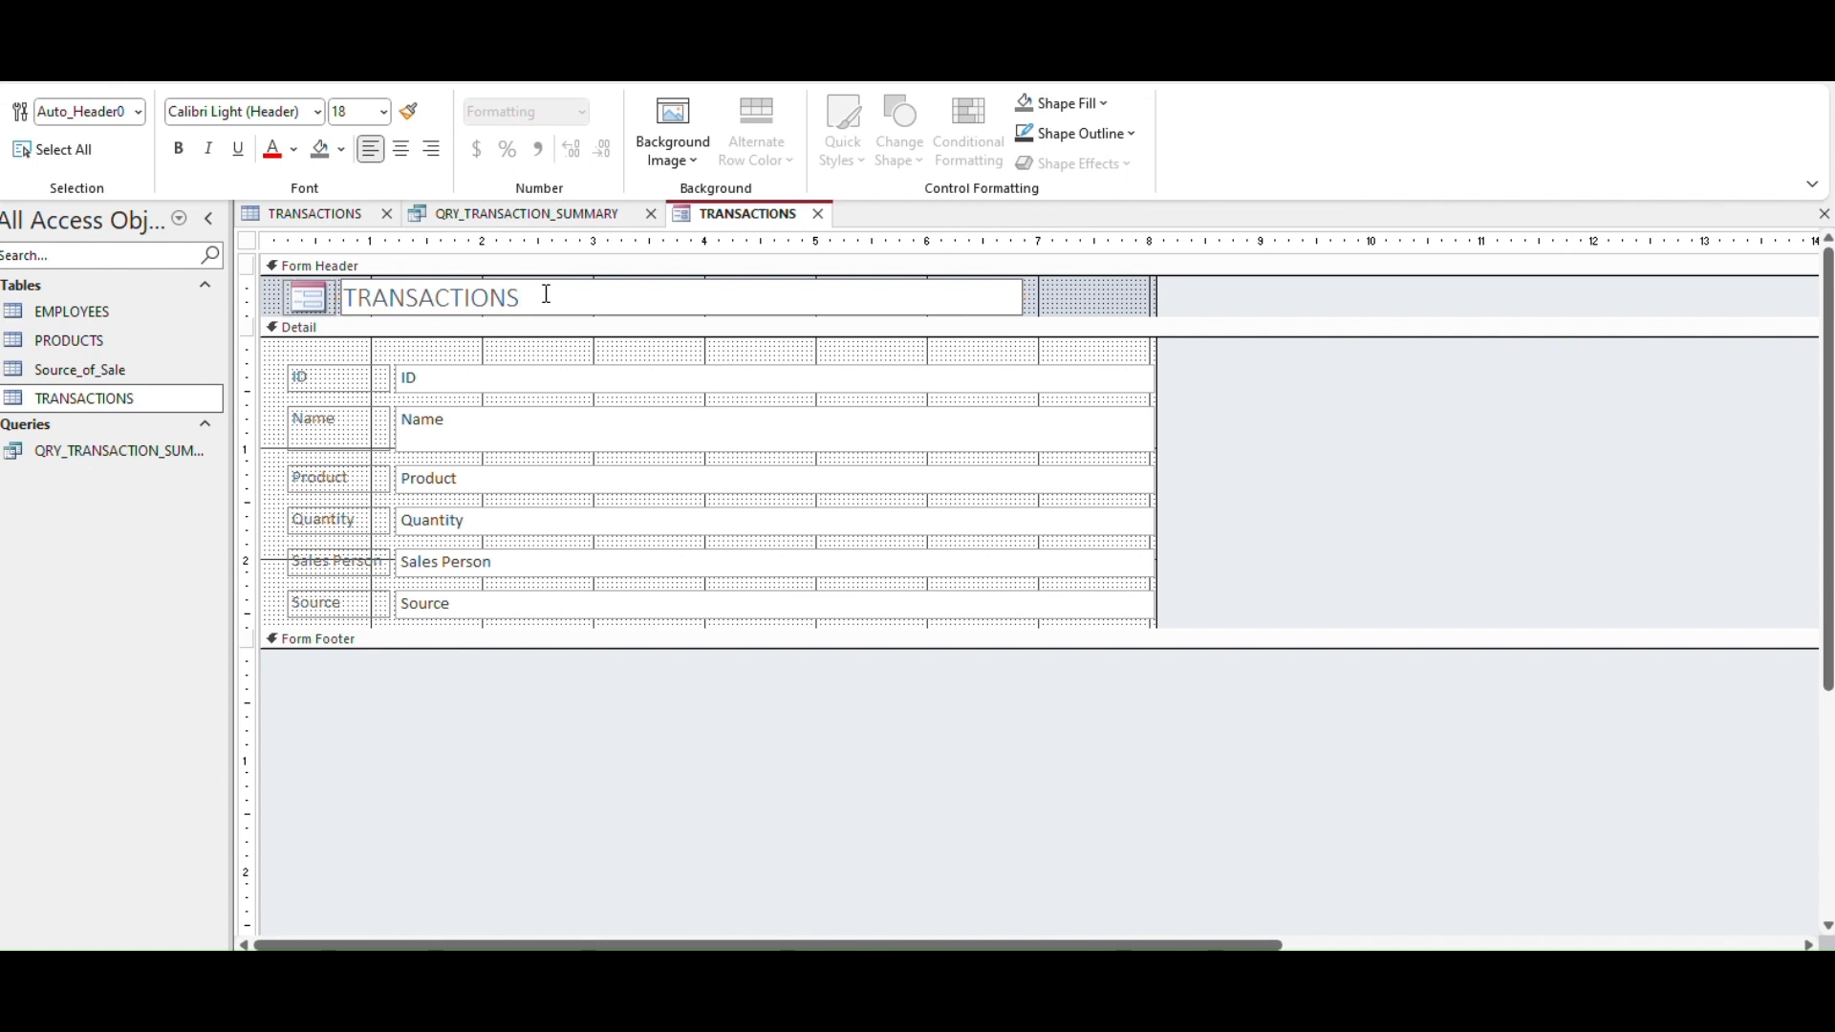
type("Entry")
key("BackSpace")
key("BackSpace")
key("BackSpace")
type("NTRY FORM")
Delete the ID label and the extra empty layout cell beside the ID text box in the form's Detail section.
left_click(370, 382)
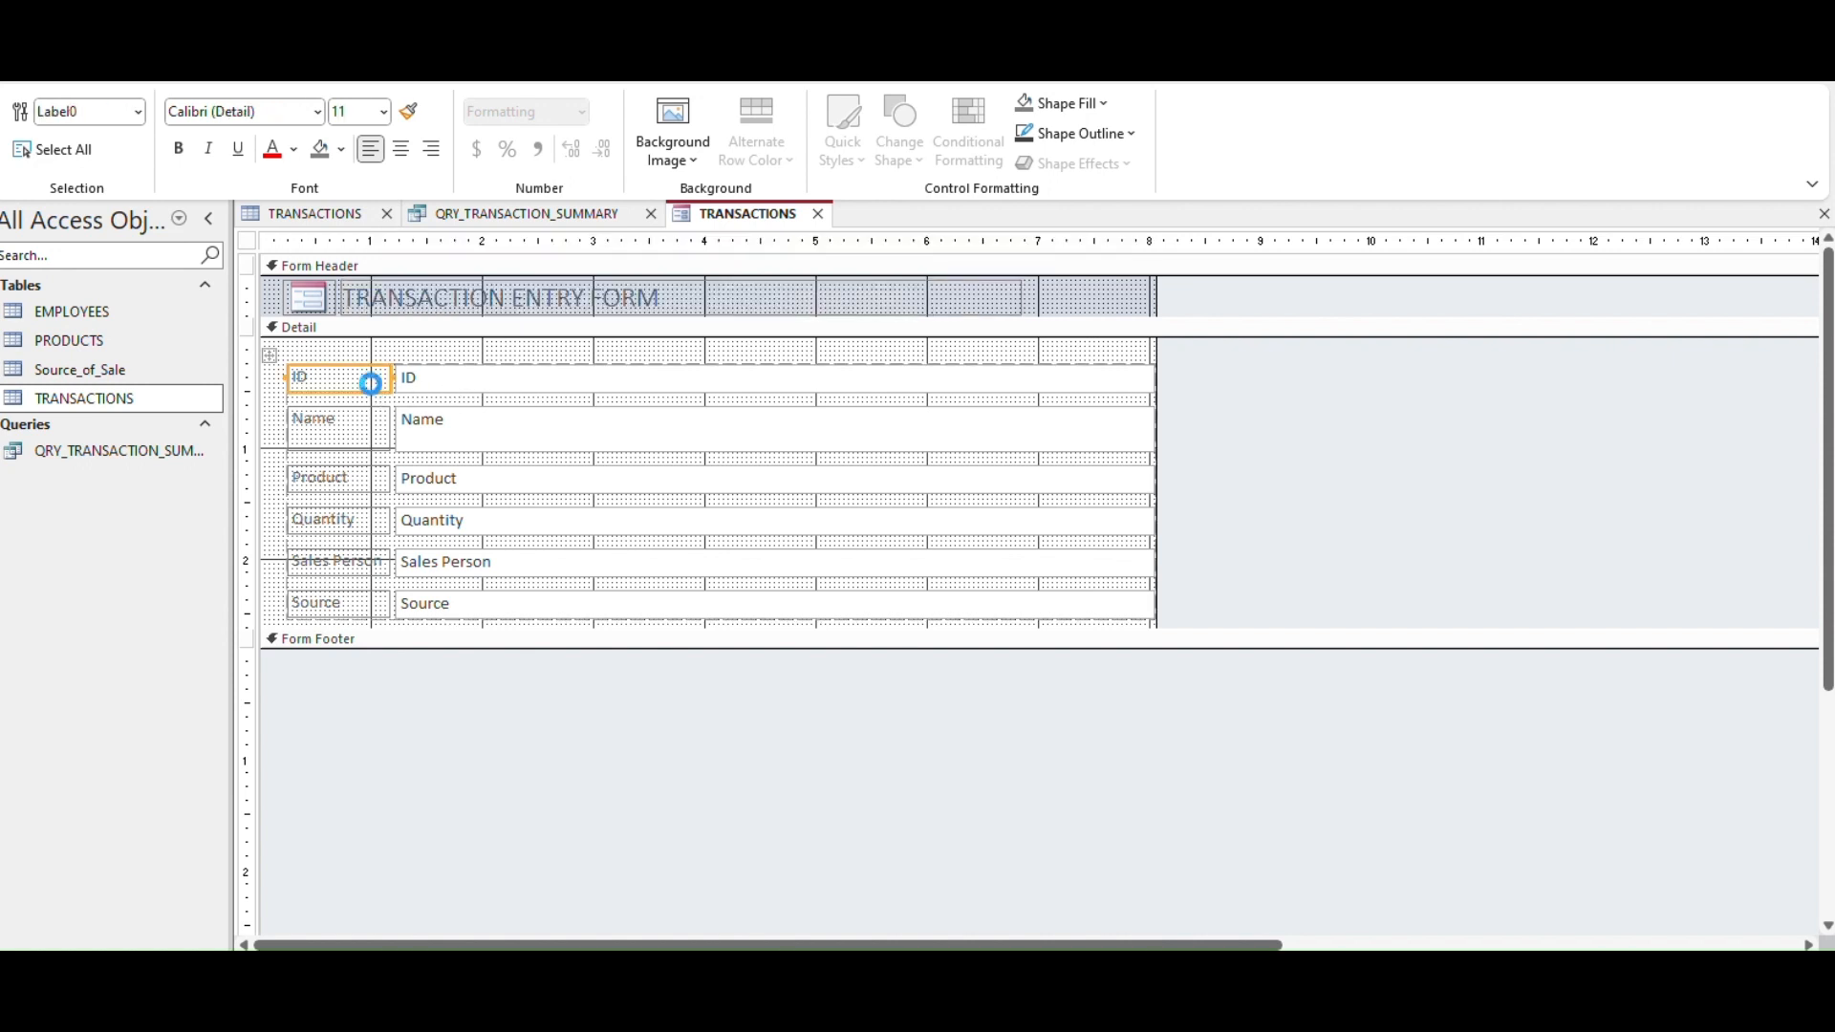
key("Delete")
left_click_drag(371, 383, 404, 386)
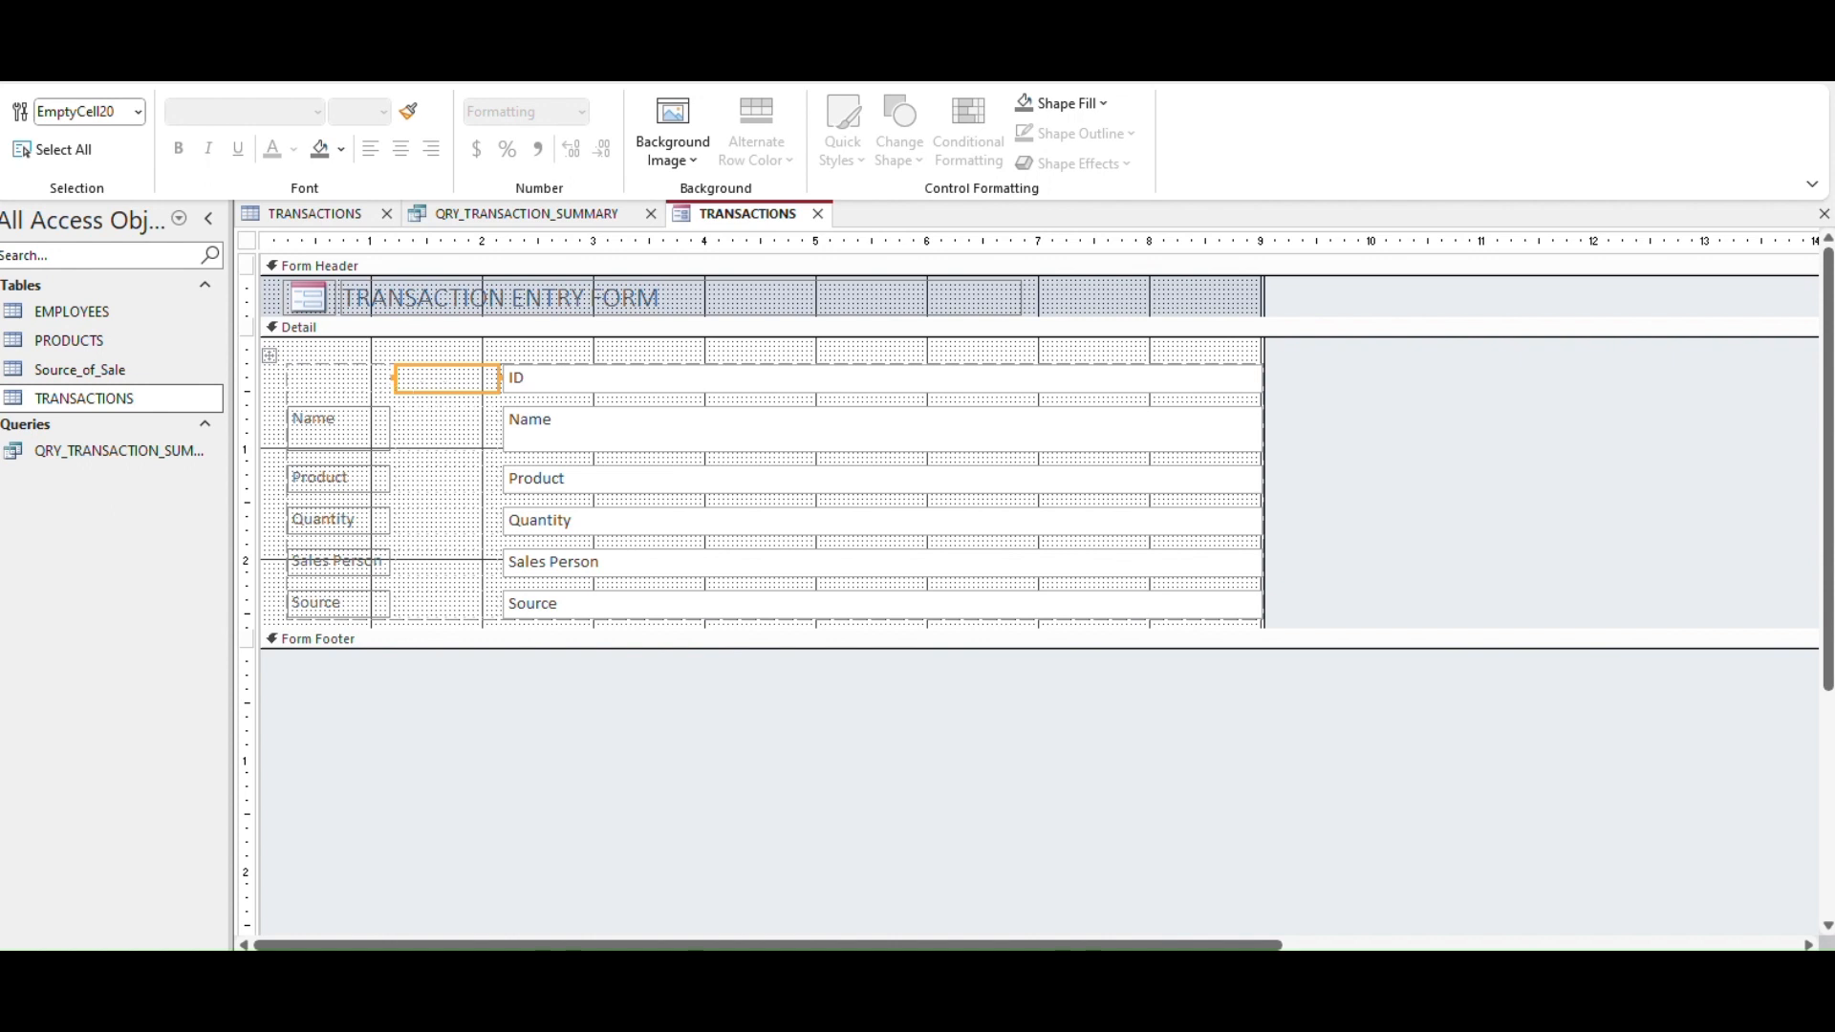
key("Delete")
Delete the leftover empty cells, the ID text box and all remaining labels and fields from the form's Detail section.
left_click(437, 385)
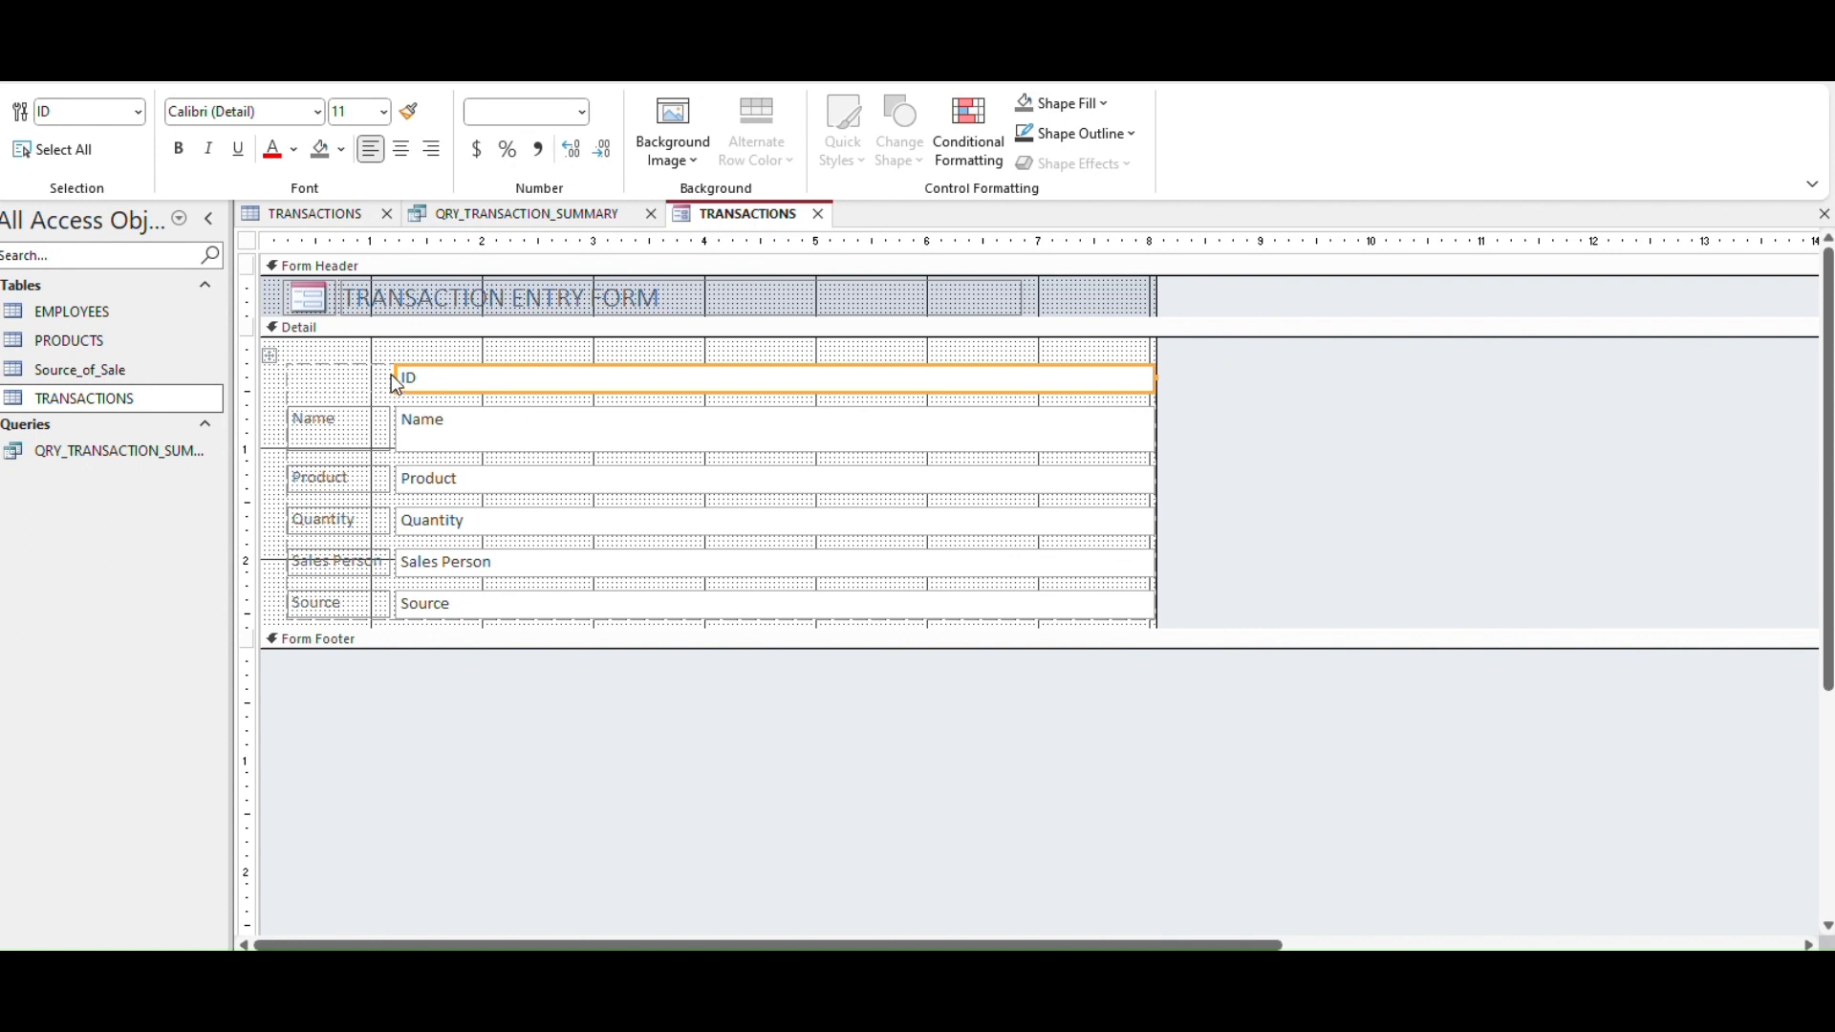
mouse_move(394, 379)
left_mouse_down()
mouse_move(710, 415)
mouse_move(396, 396)
left_mouse_up()
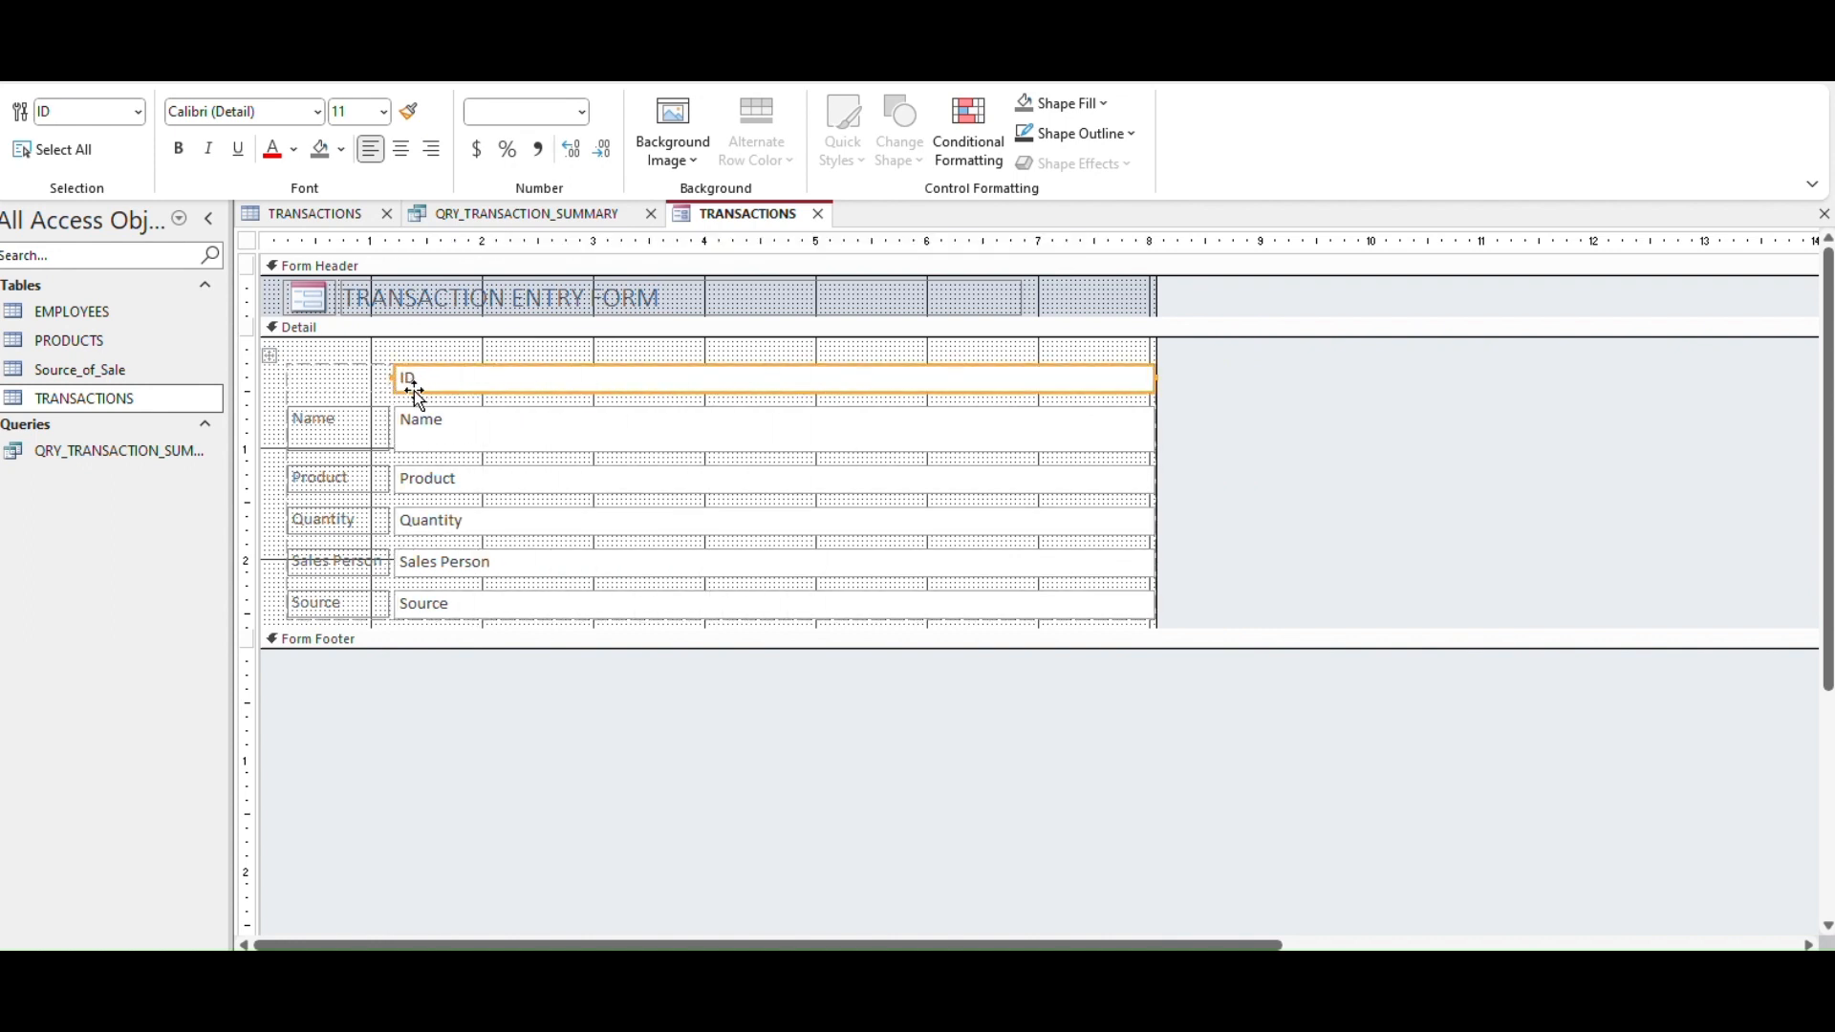
key("Delete")
left_click(362, 418)
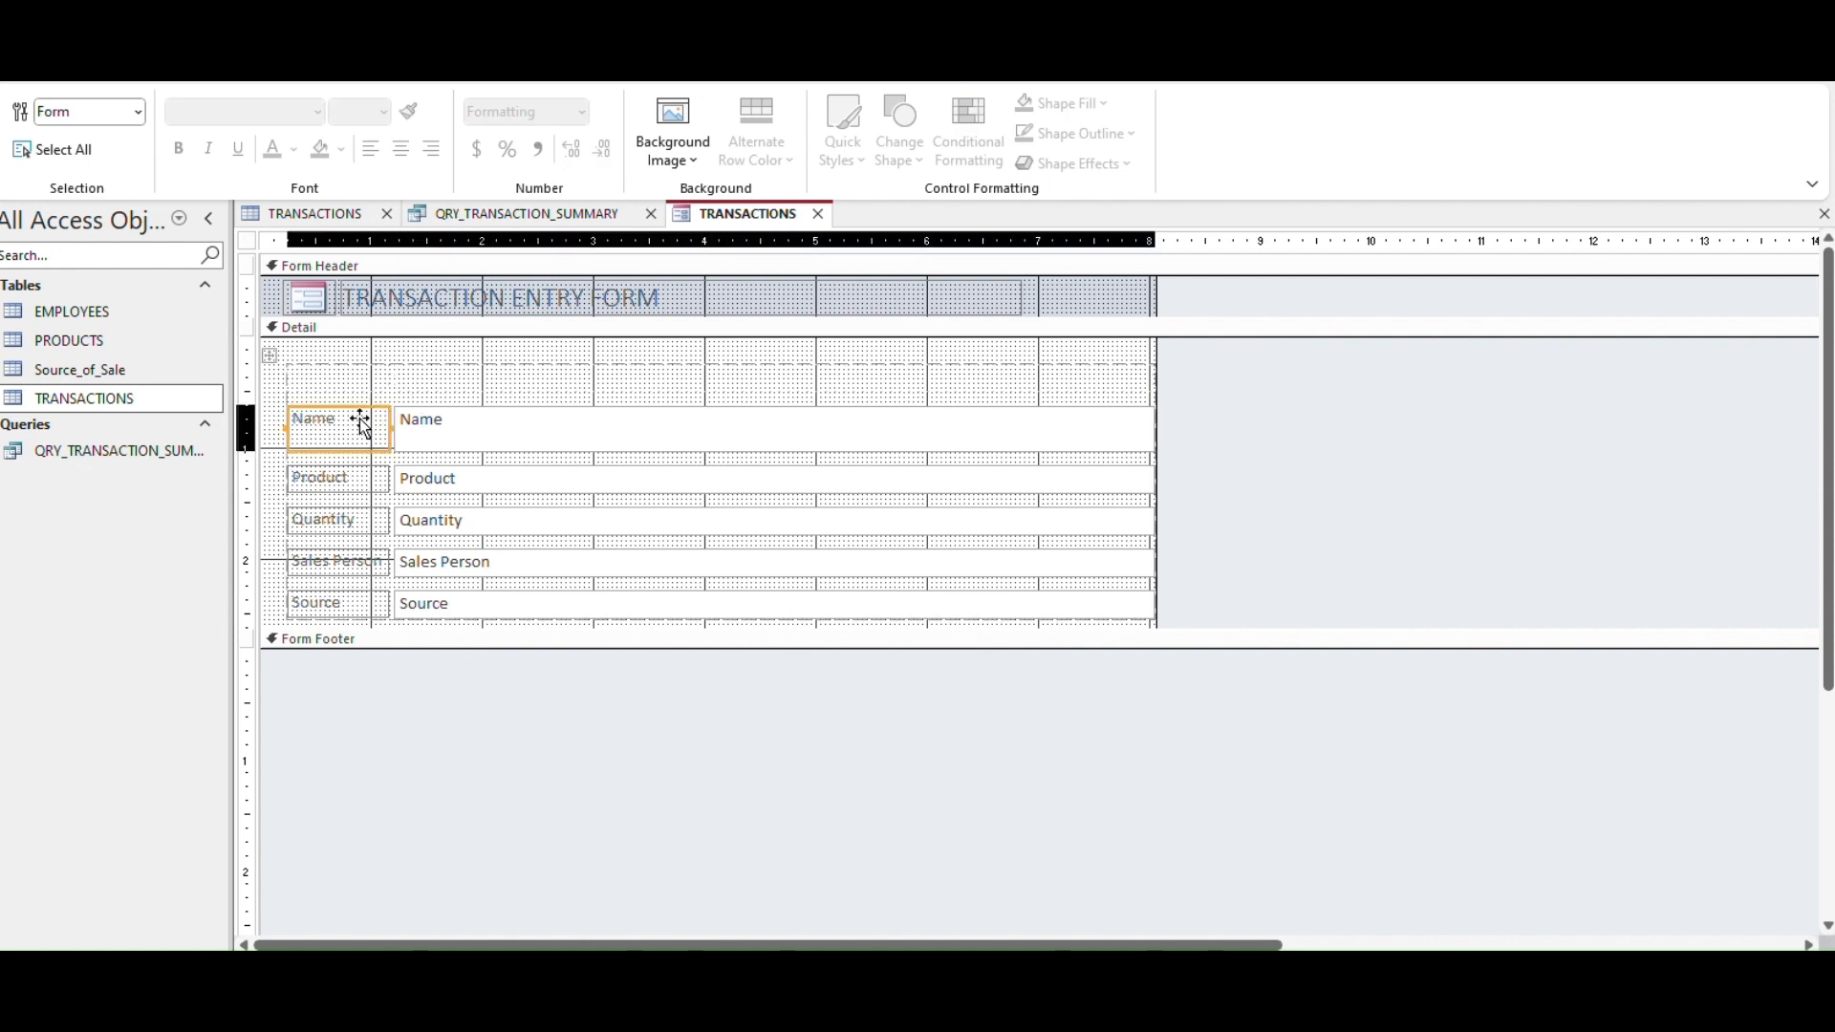
left_click(435, 486)
left_click(432, 525)
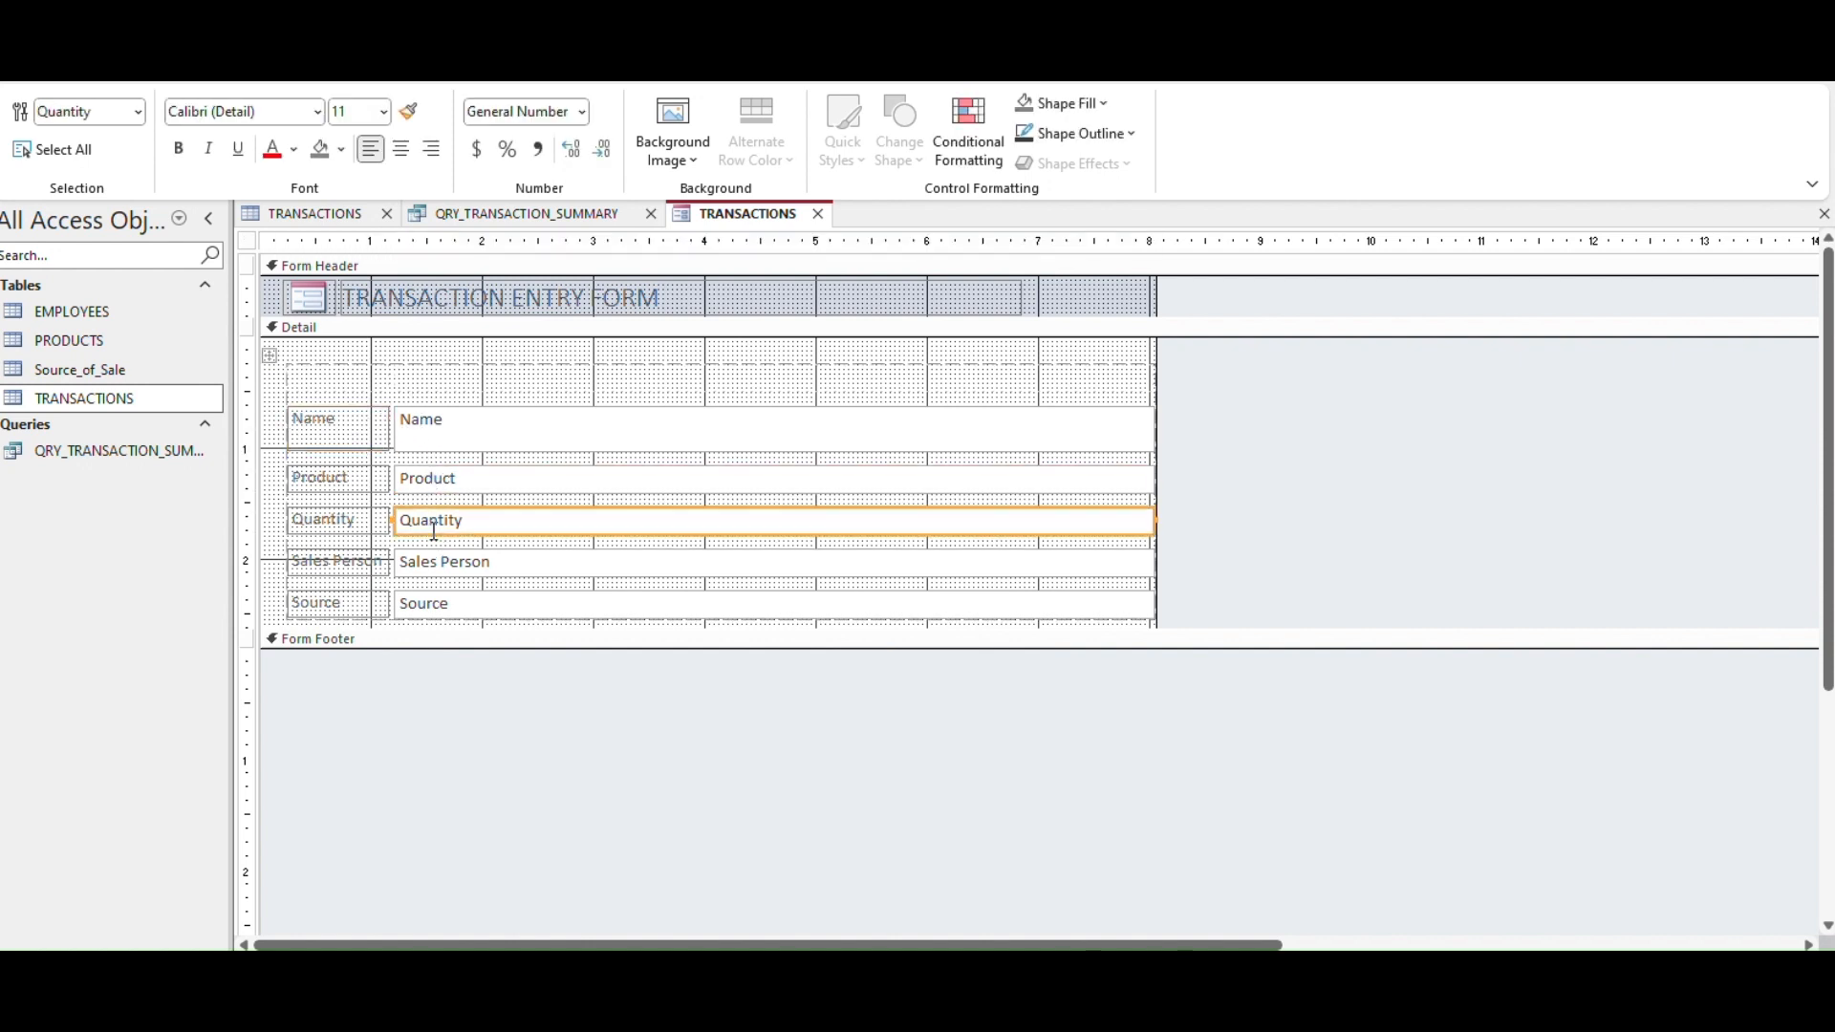
left_click(389, 373)
key("Delete")
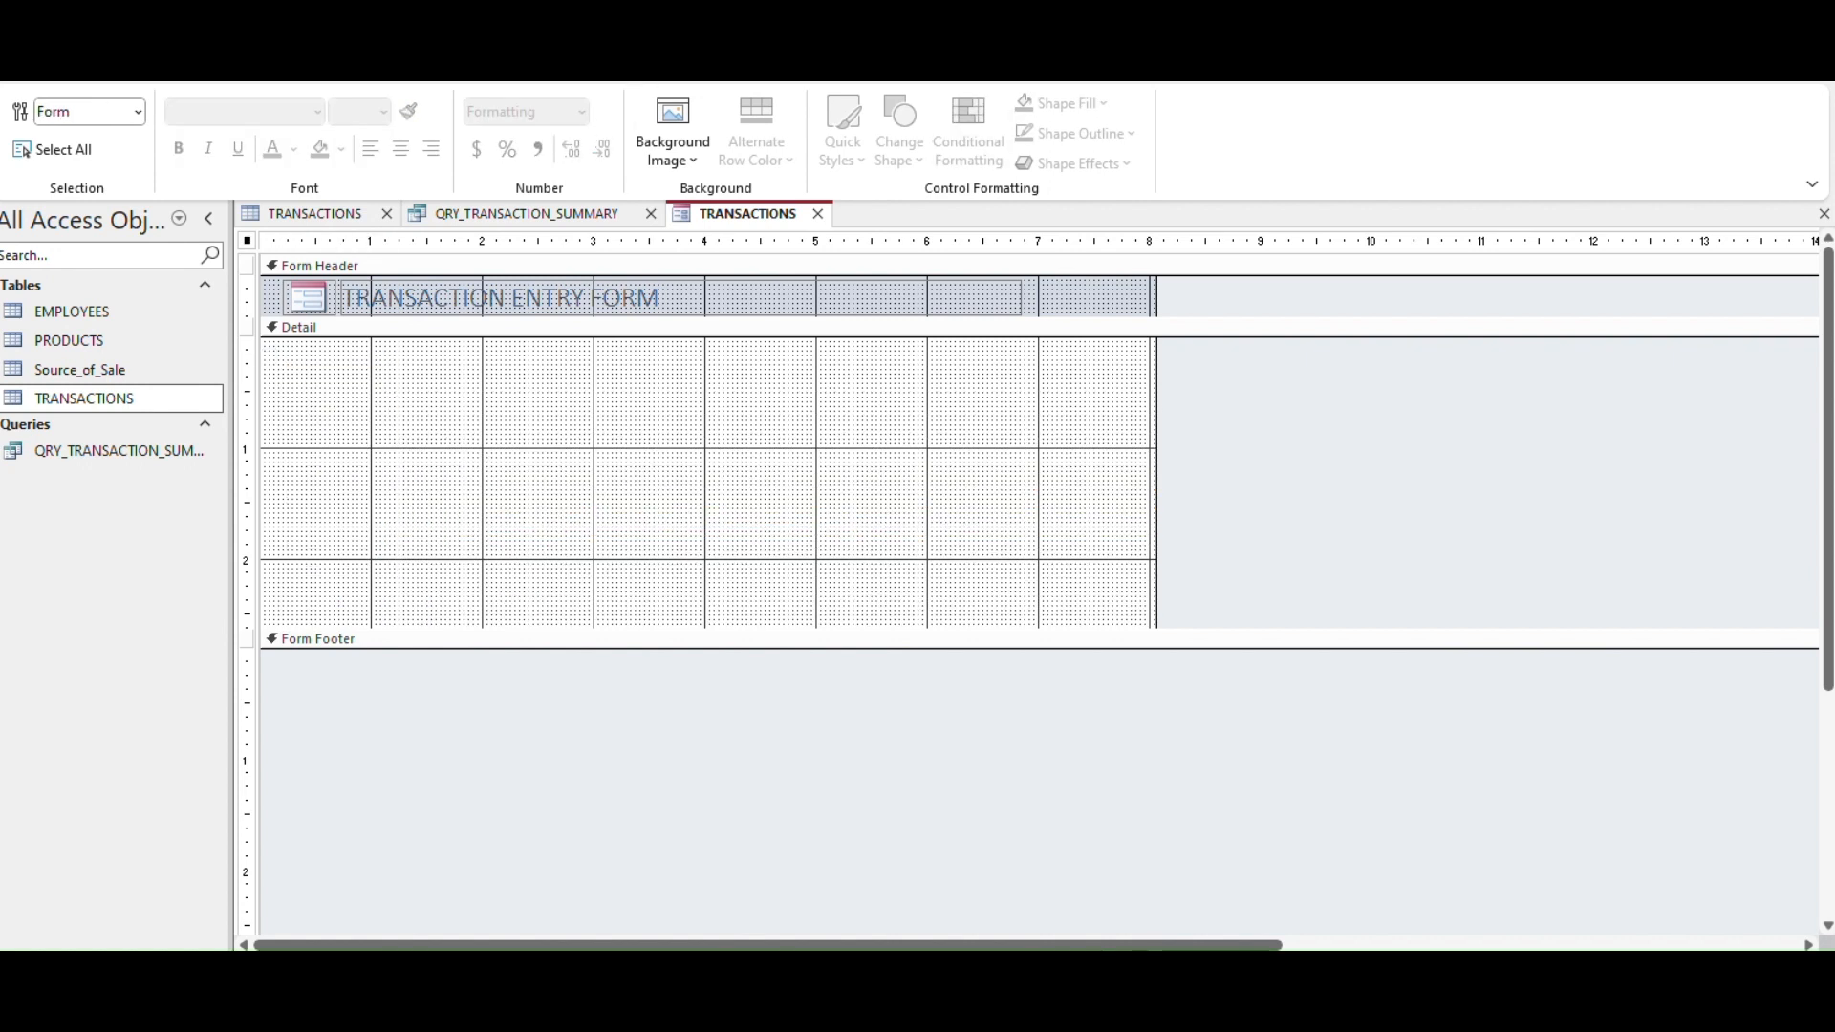
Add a text box about 1.2 inches wide near the upper-left corner of the Detail section, with its label directly above it.
left_click(486, 67)
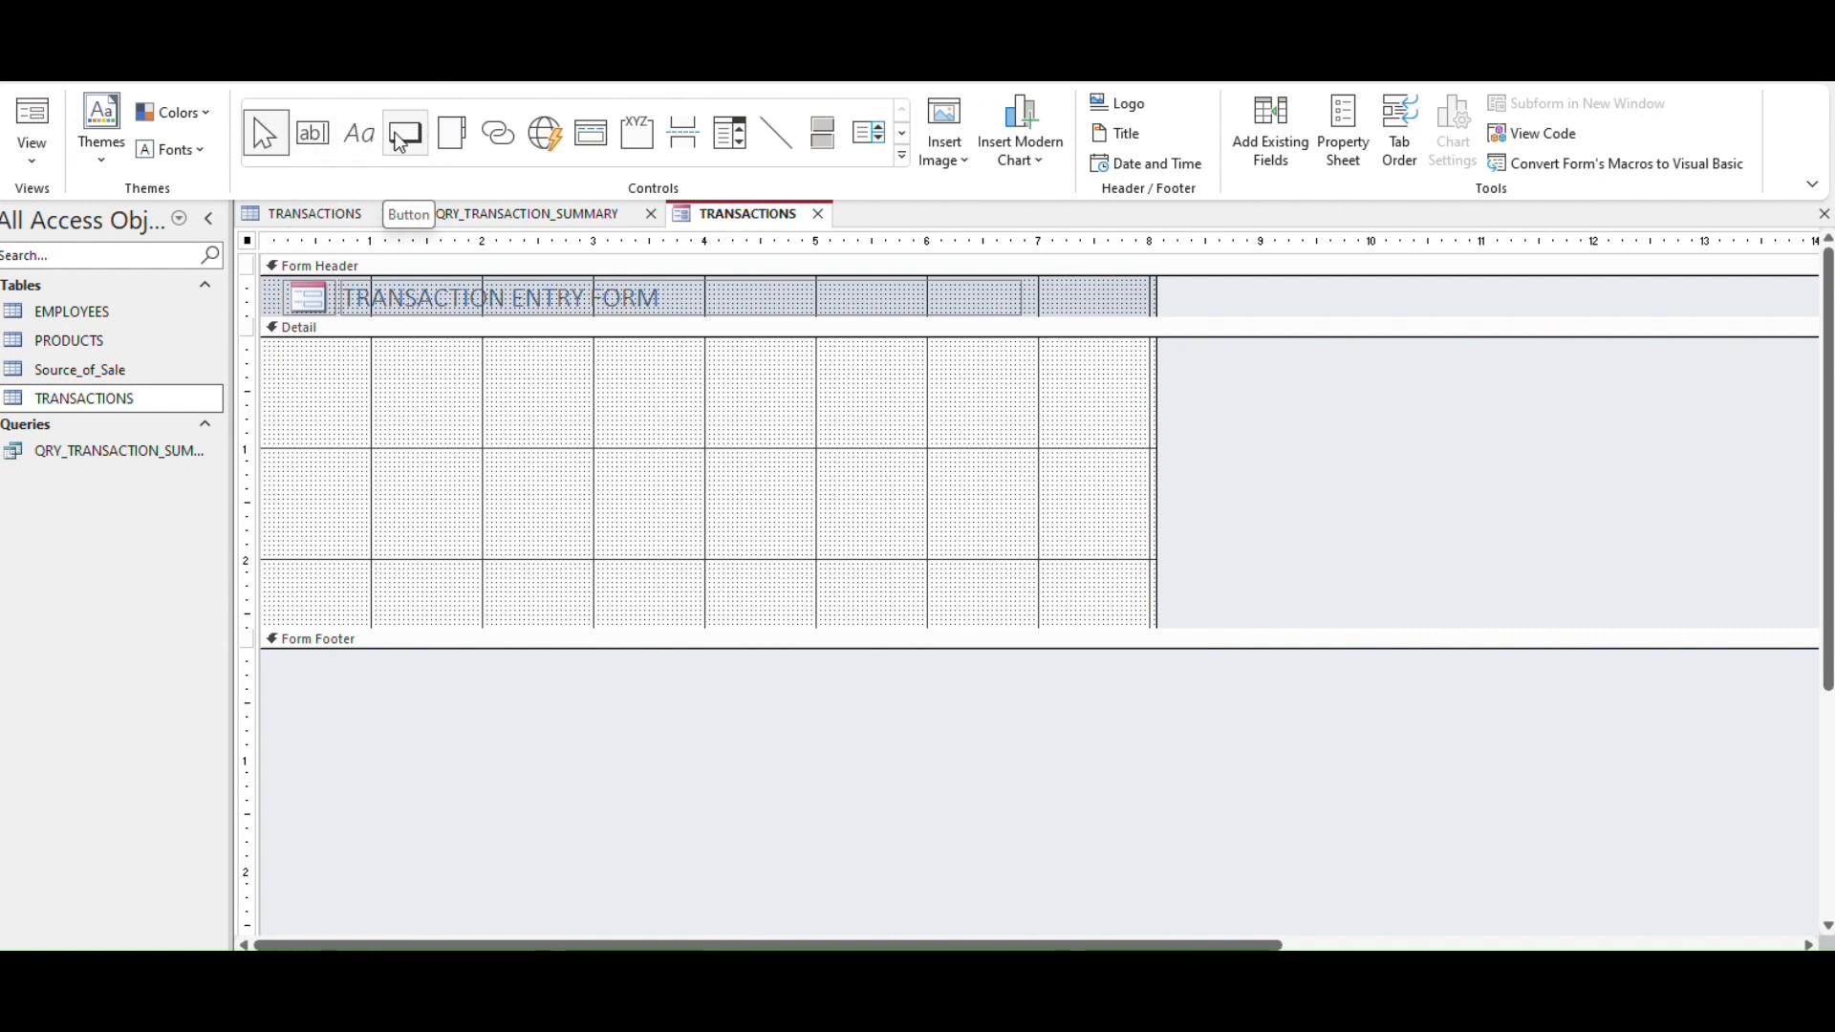
left_click(331, 142)
mouse_move(287, 352)
left_mouse_down()
mouse_move(328, 376)
mouse_move(424, 377)
mouse_move(458, 350)
left_mouse_up()
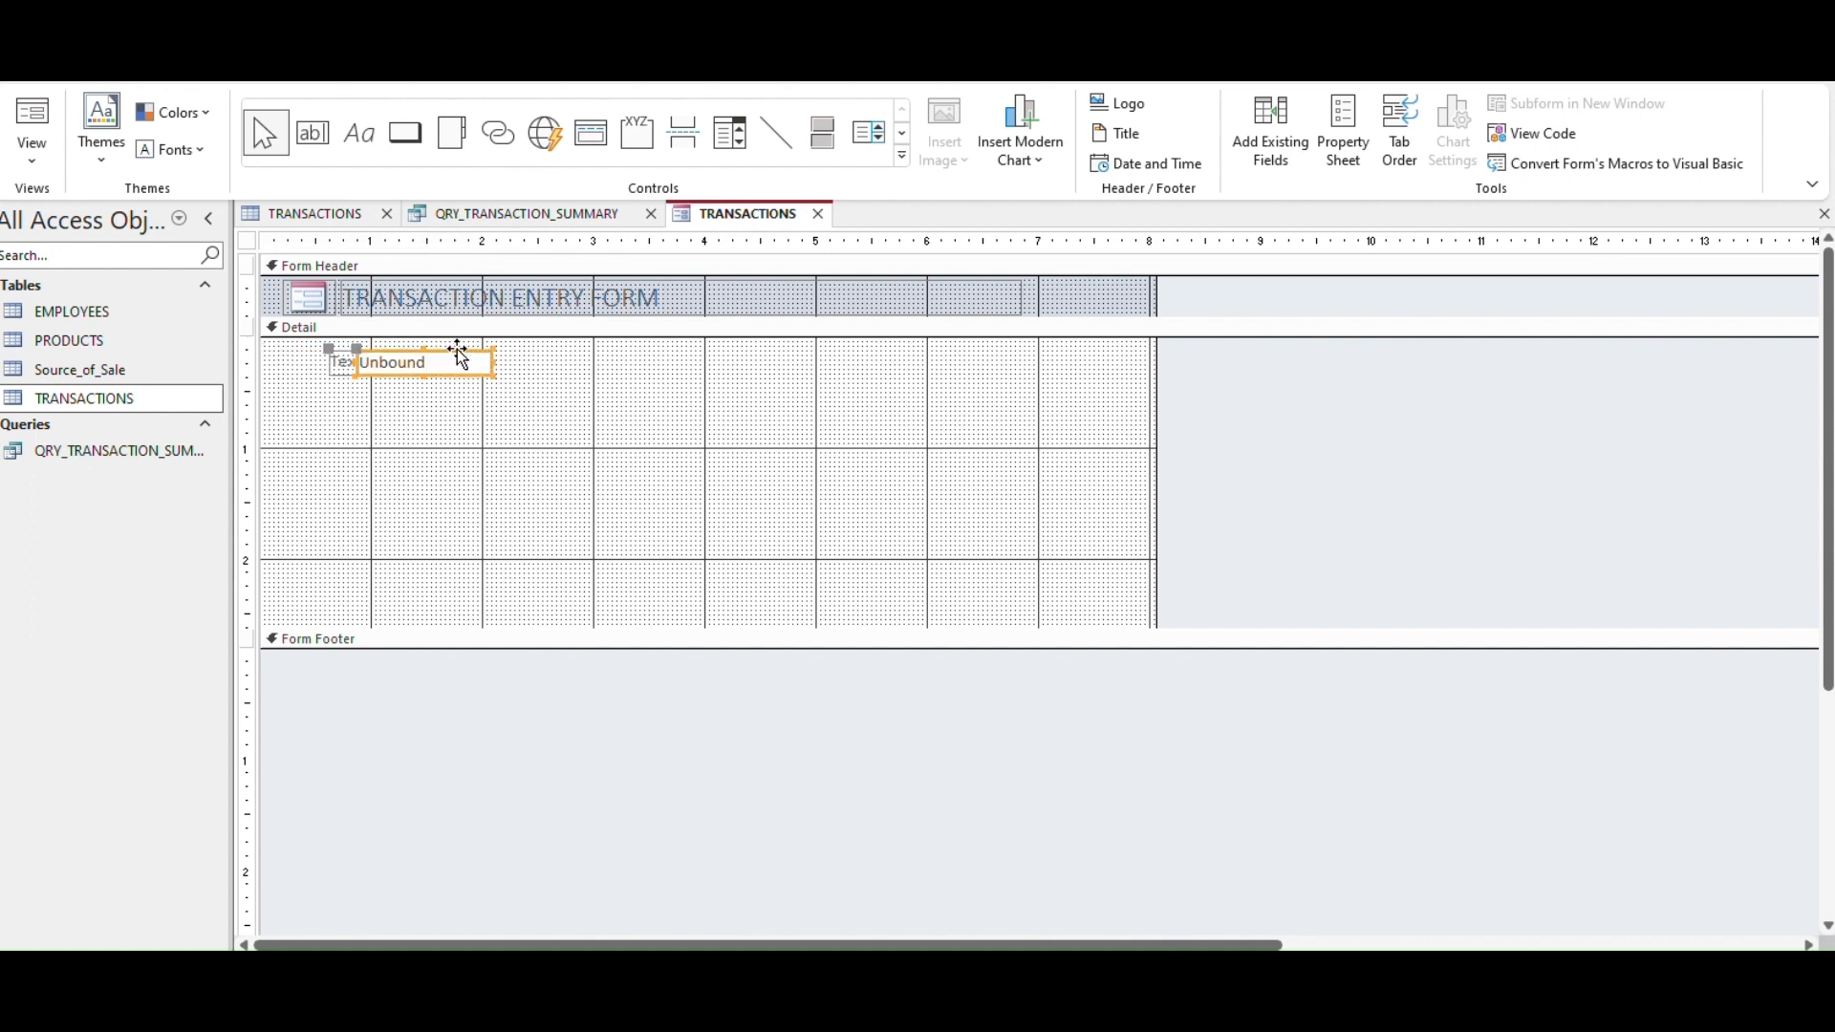
left_click_drag(329, 350, 276, 373)
Change the caption of the new text box's label to Trans #.
double_click(322, 361)
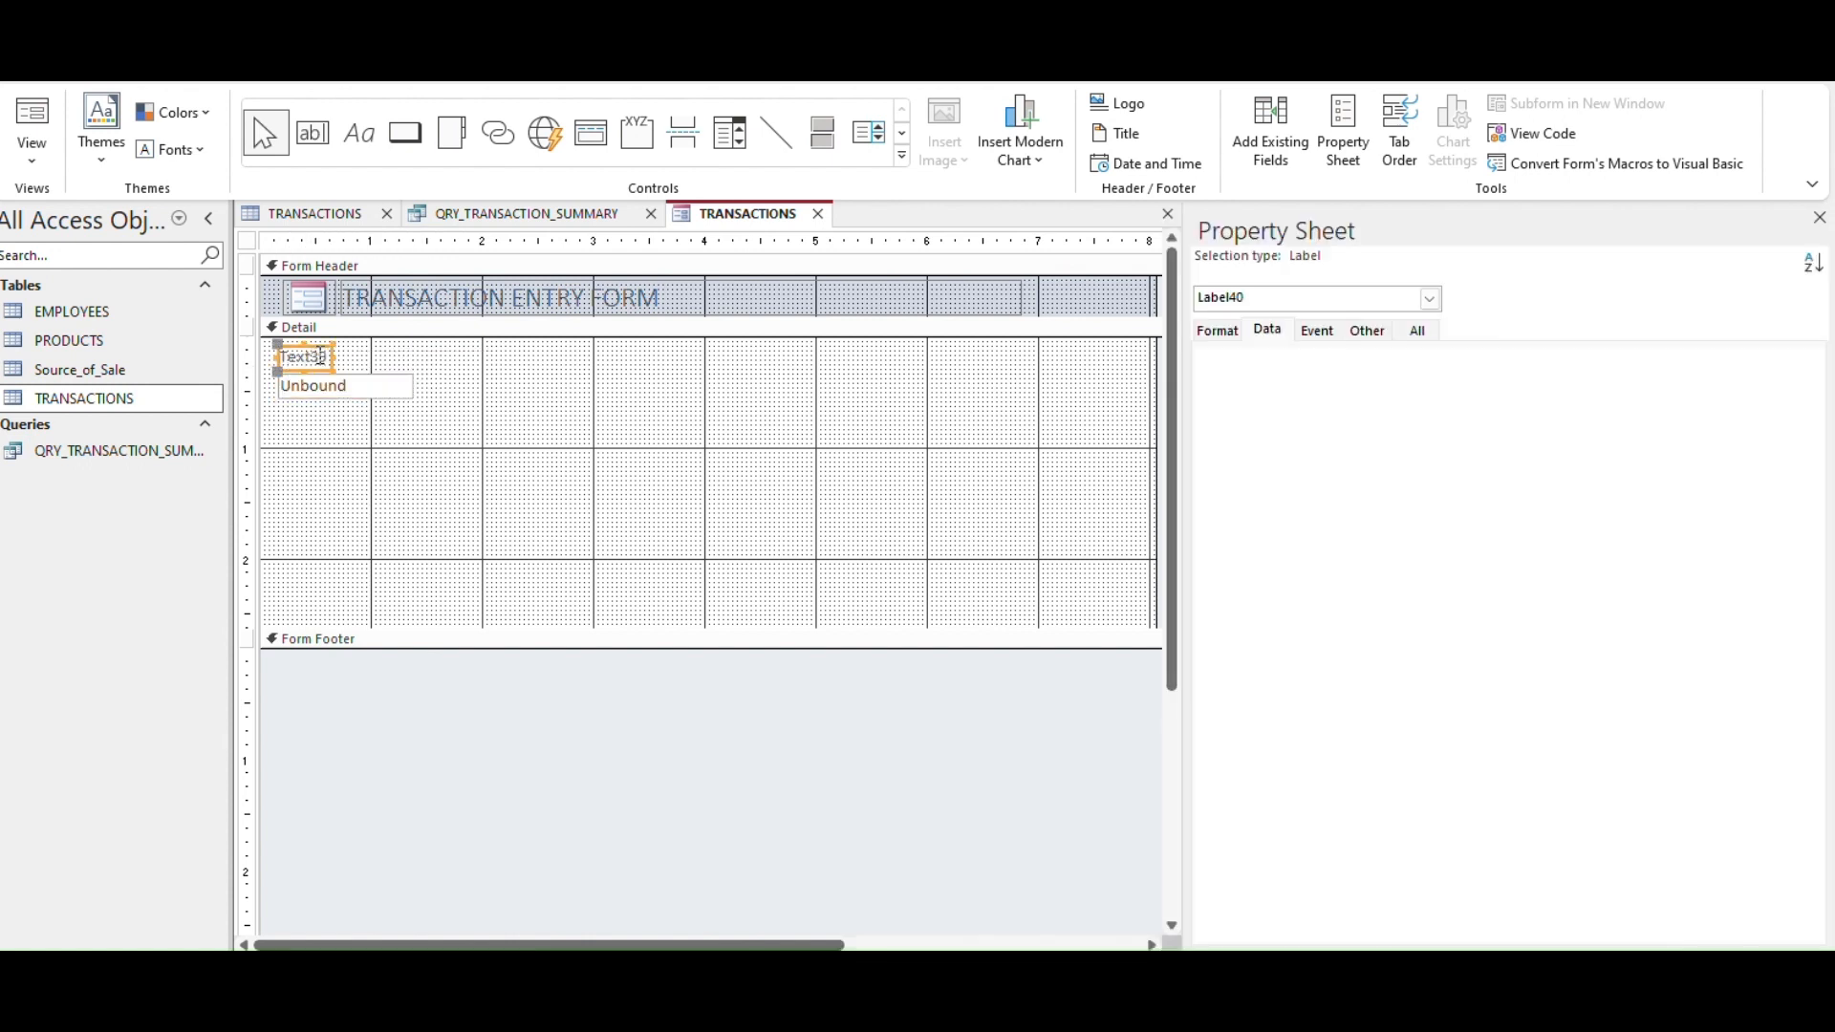
left_click_drag(325, 356, 280, 356)
key("BackSpace")
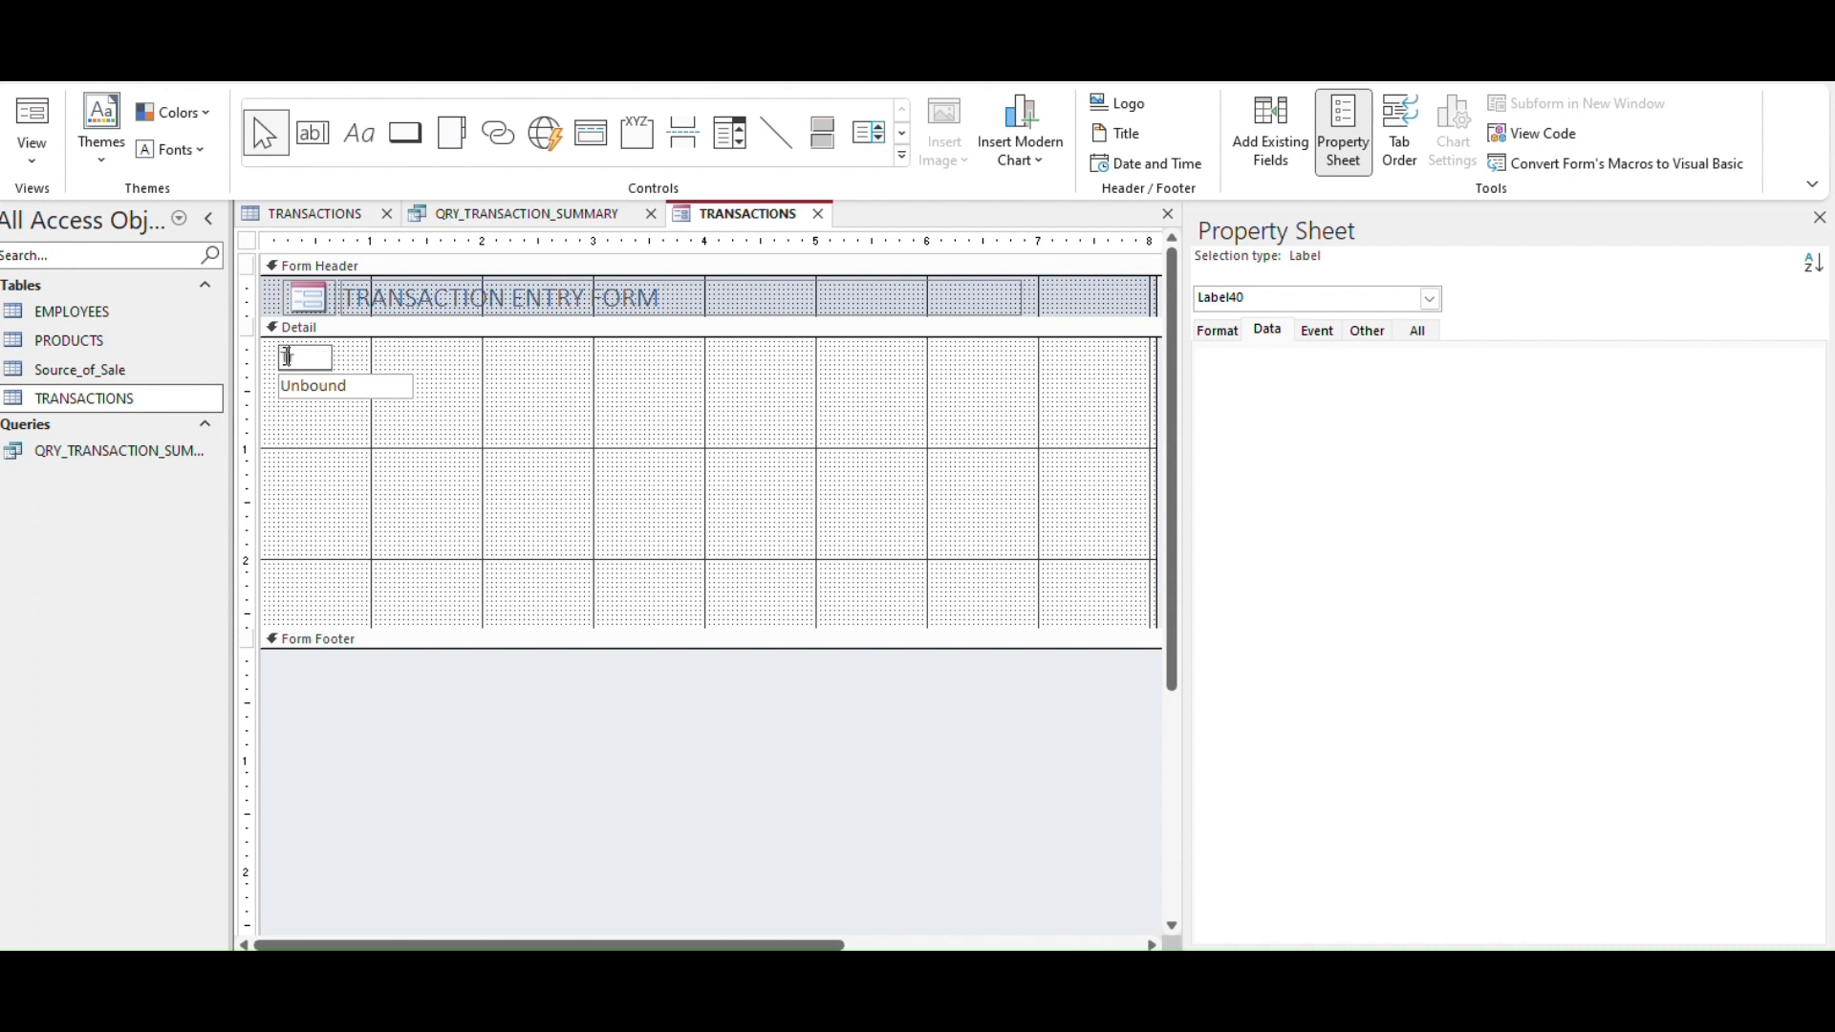
type("Transac")
left_click(432, 380)
Narrow the text box under Trans # to match its label's width and set its control source to ID.
left_click(387, 387)
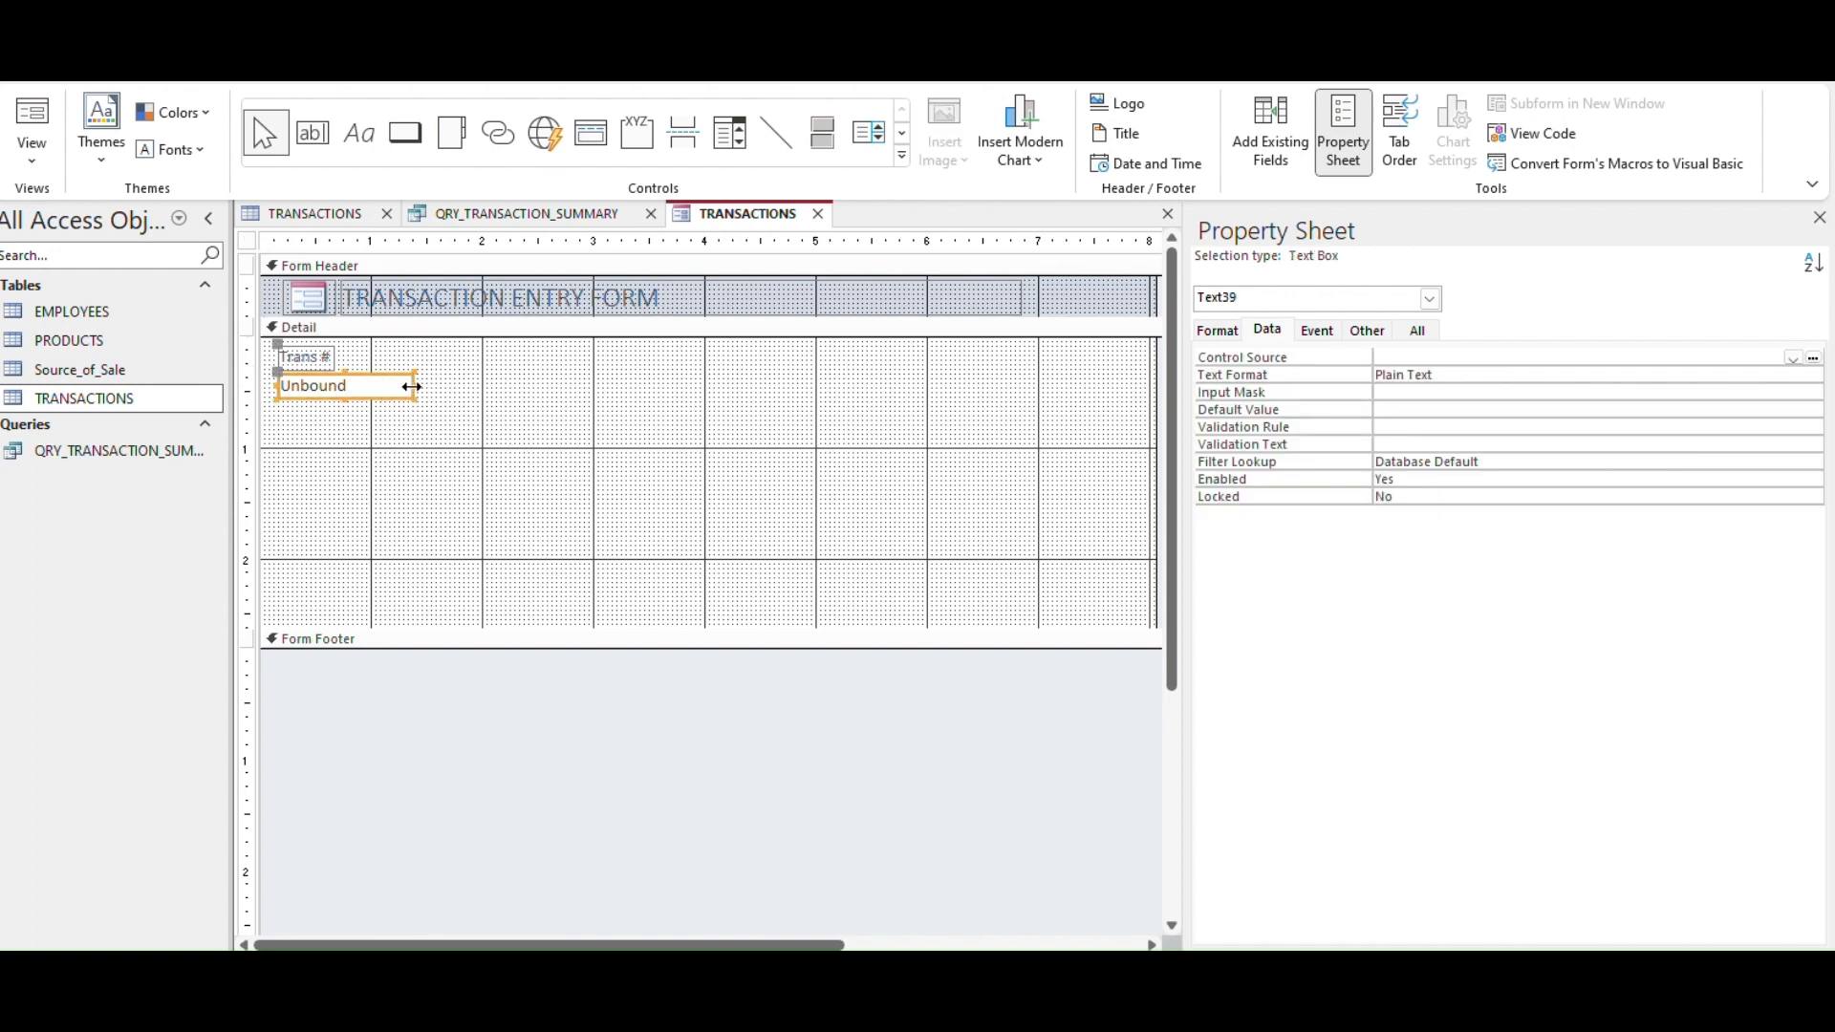
left_click_drag(411, 386, 337, 386)
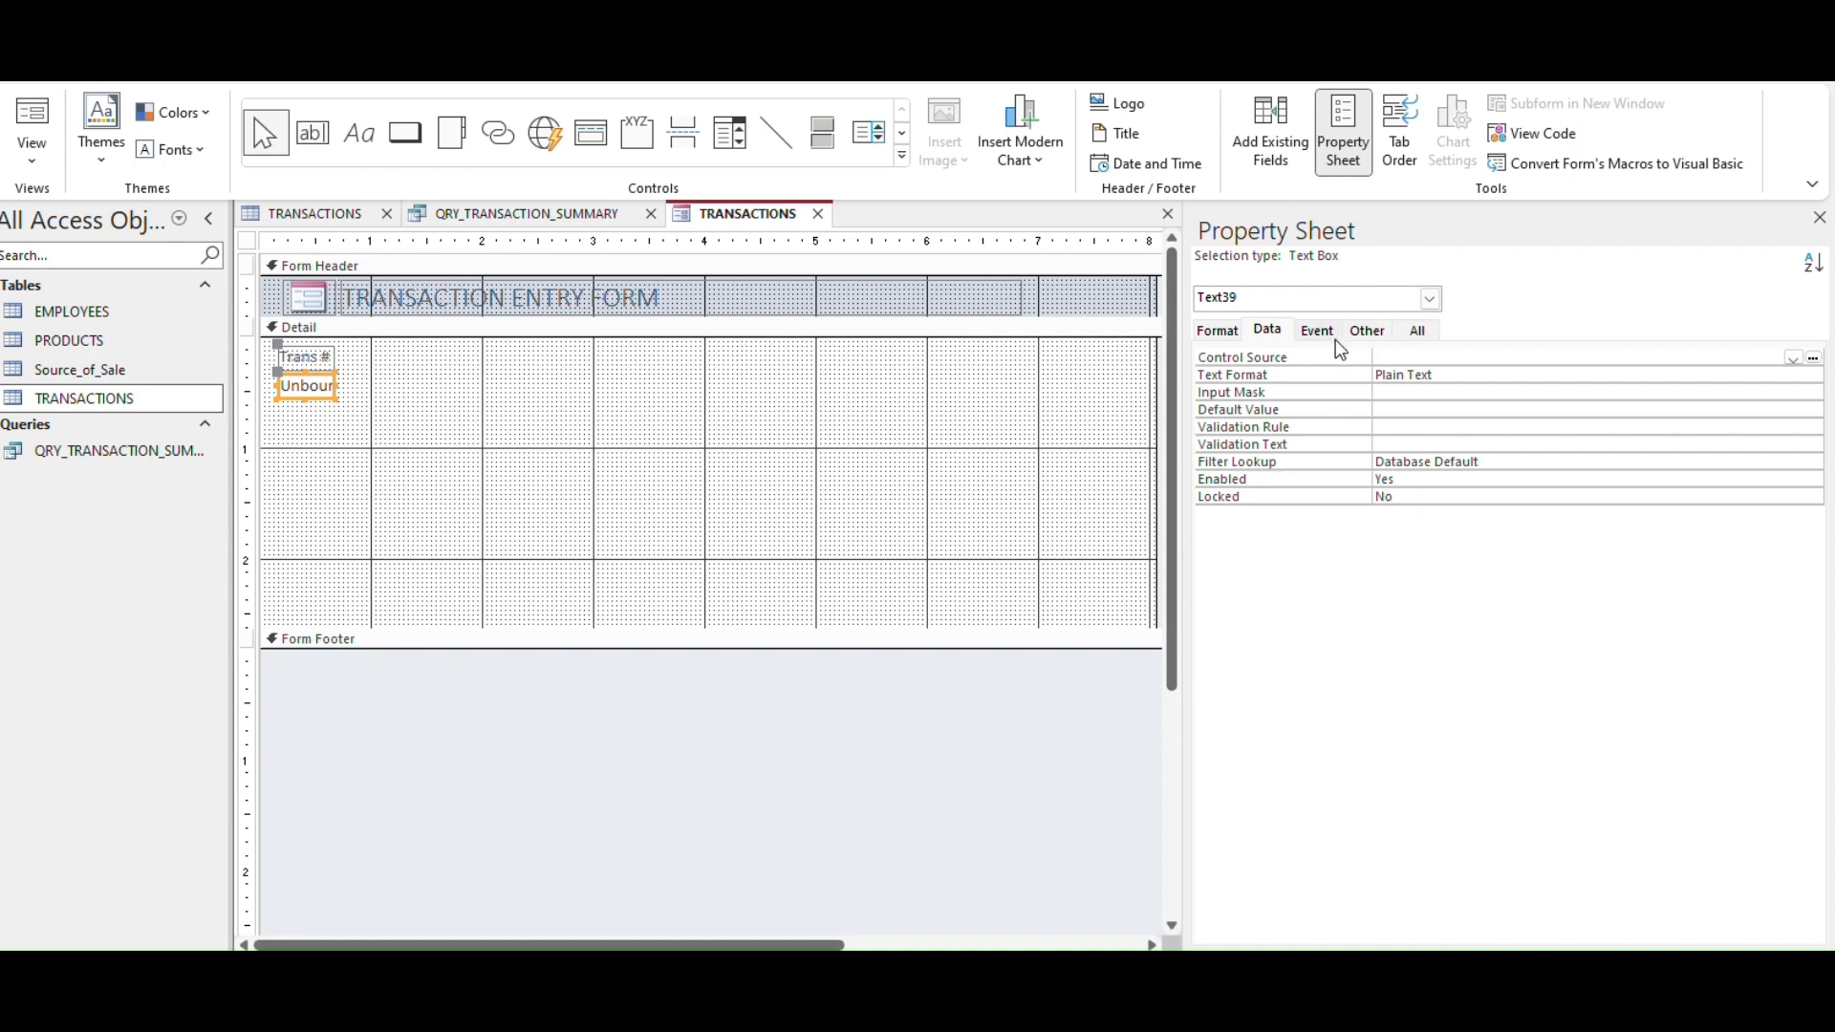
left_click(1378, 356)
left_click(1792, 358)
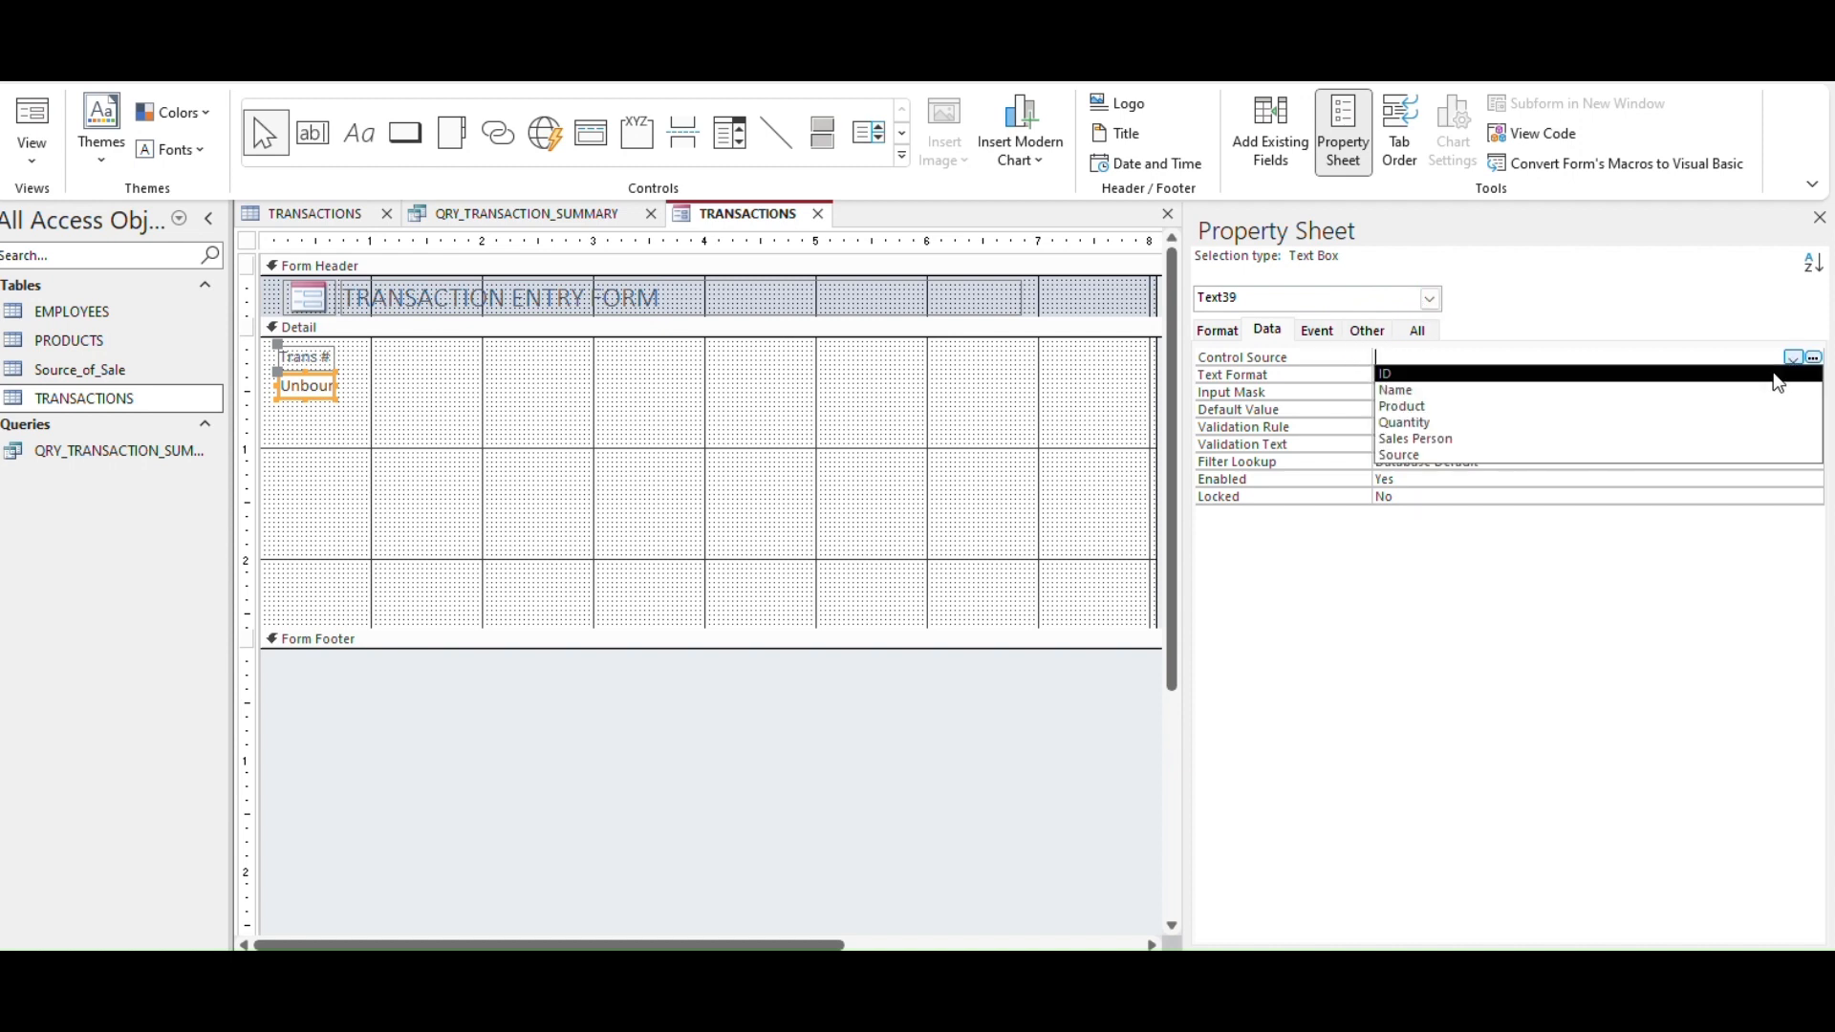
left_click(1777, 382)
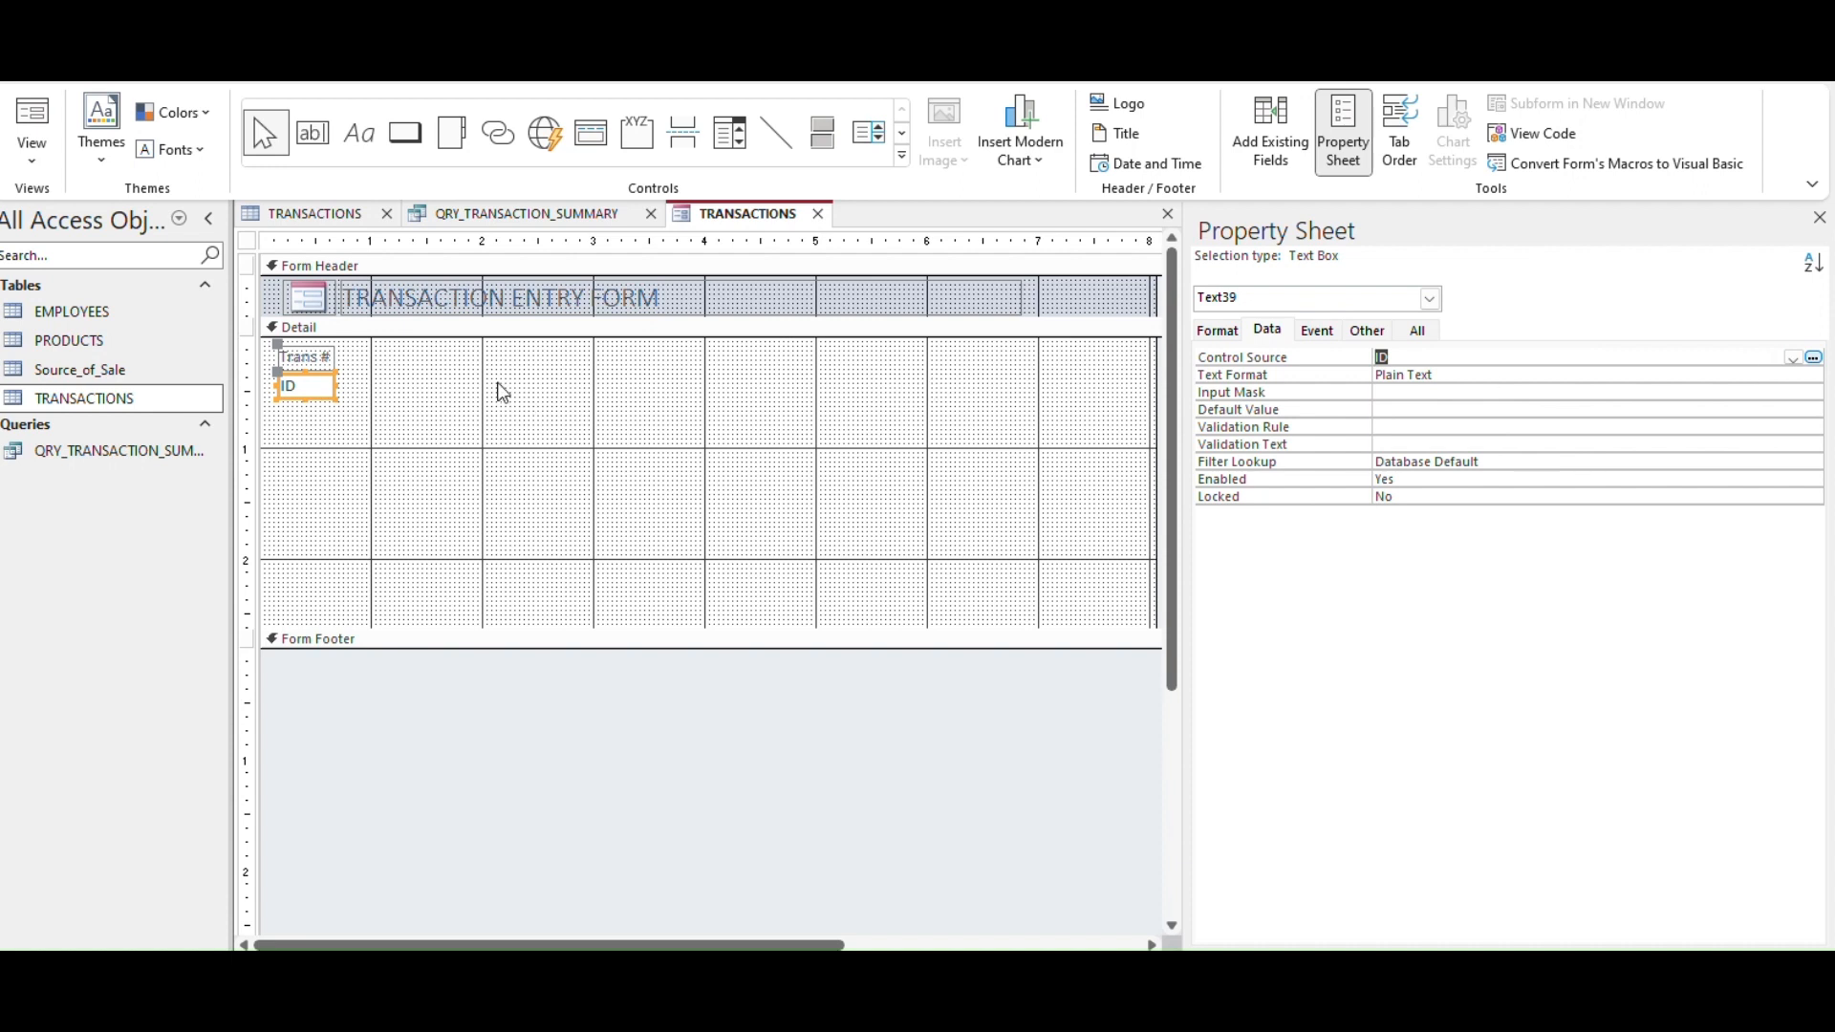
Preview the form in Form view, move to the first record, and return to Design view.
left_click(32, 120)
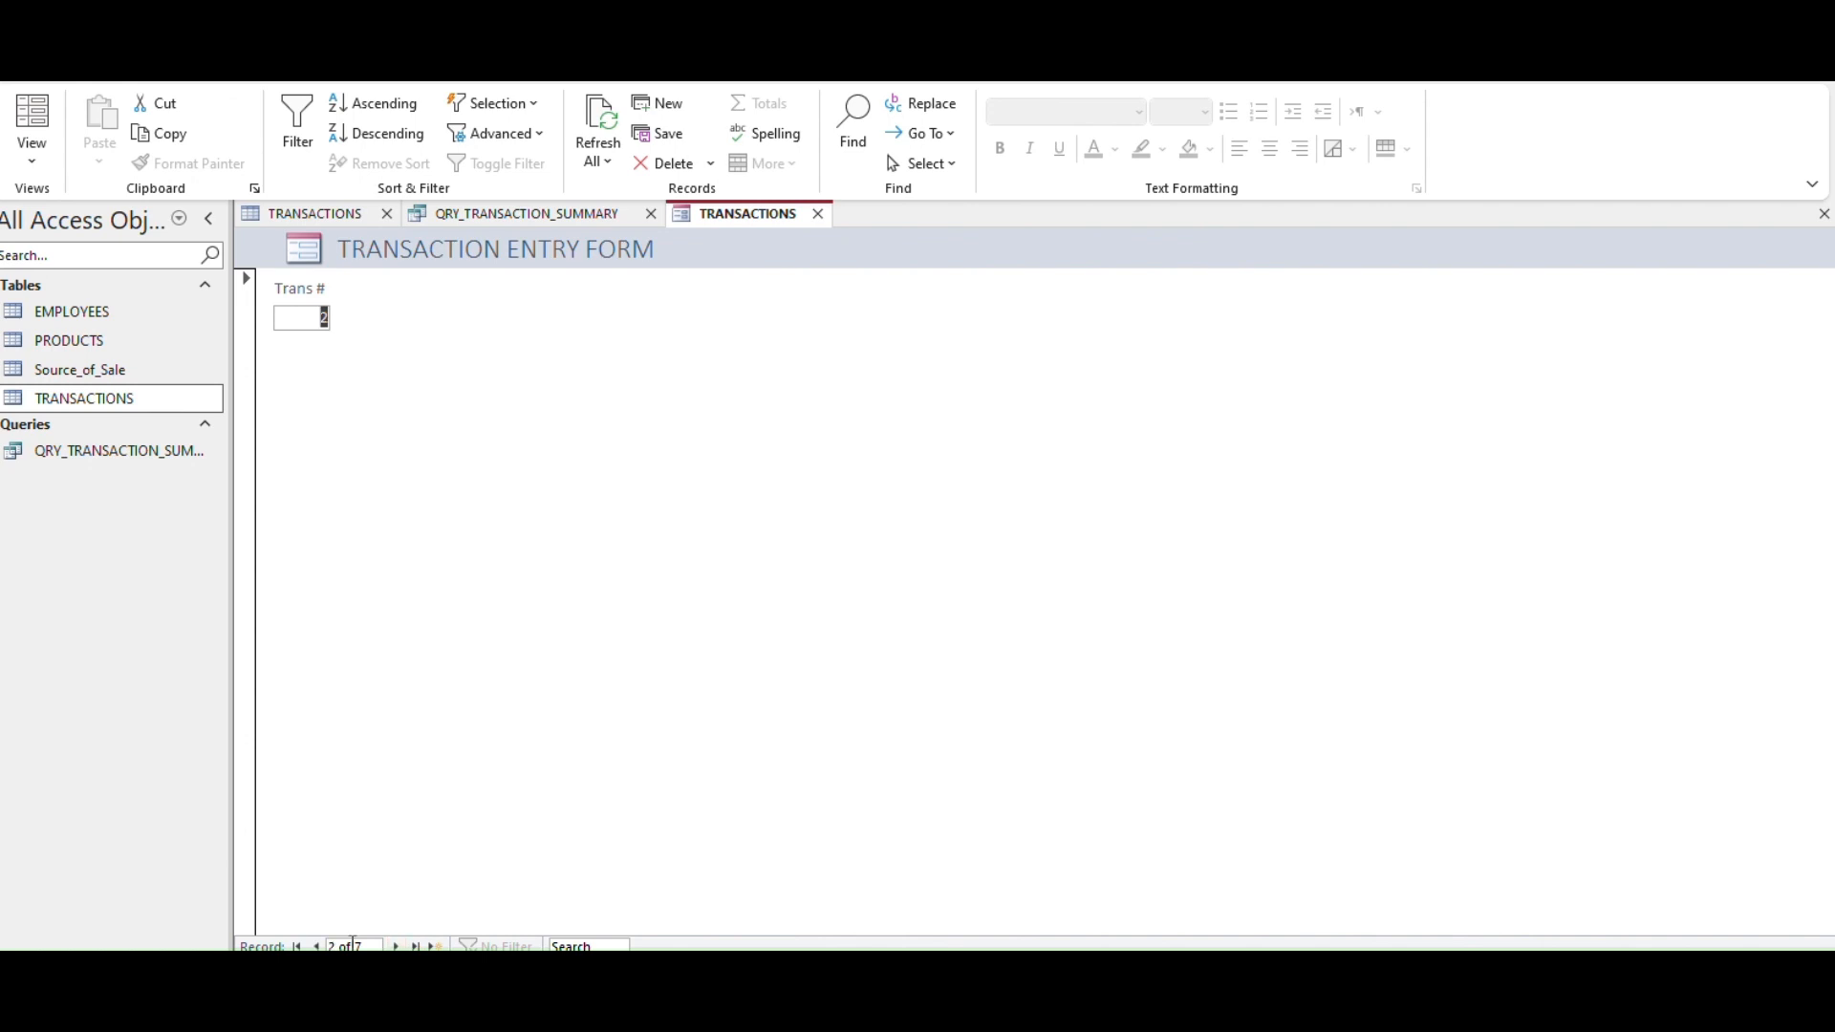
left_click(318, 946)
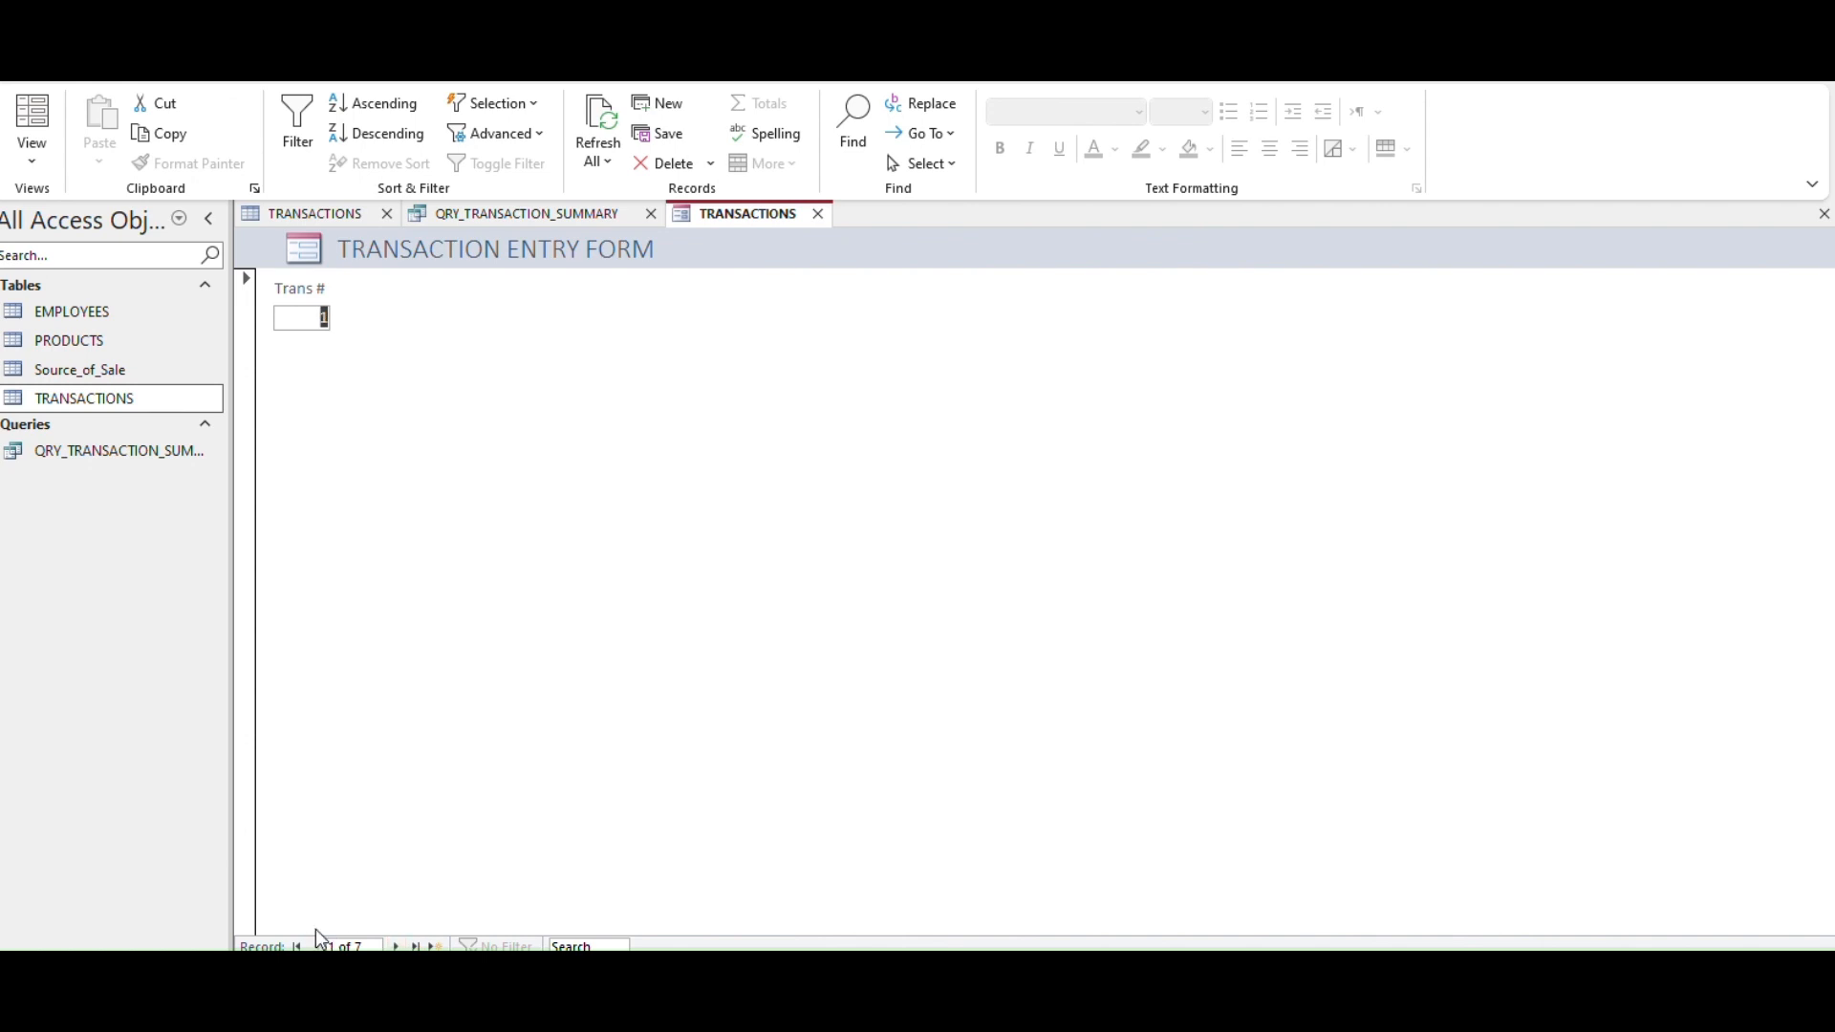
left_click(33, 153)
left_click(90, 306)
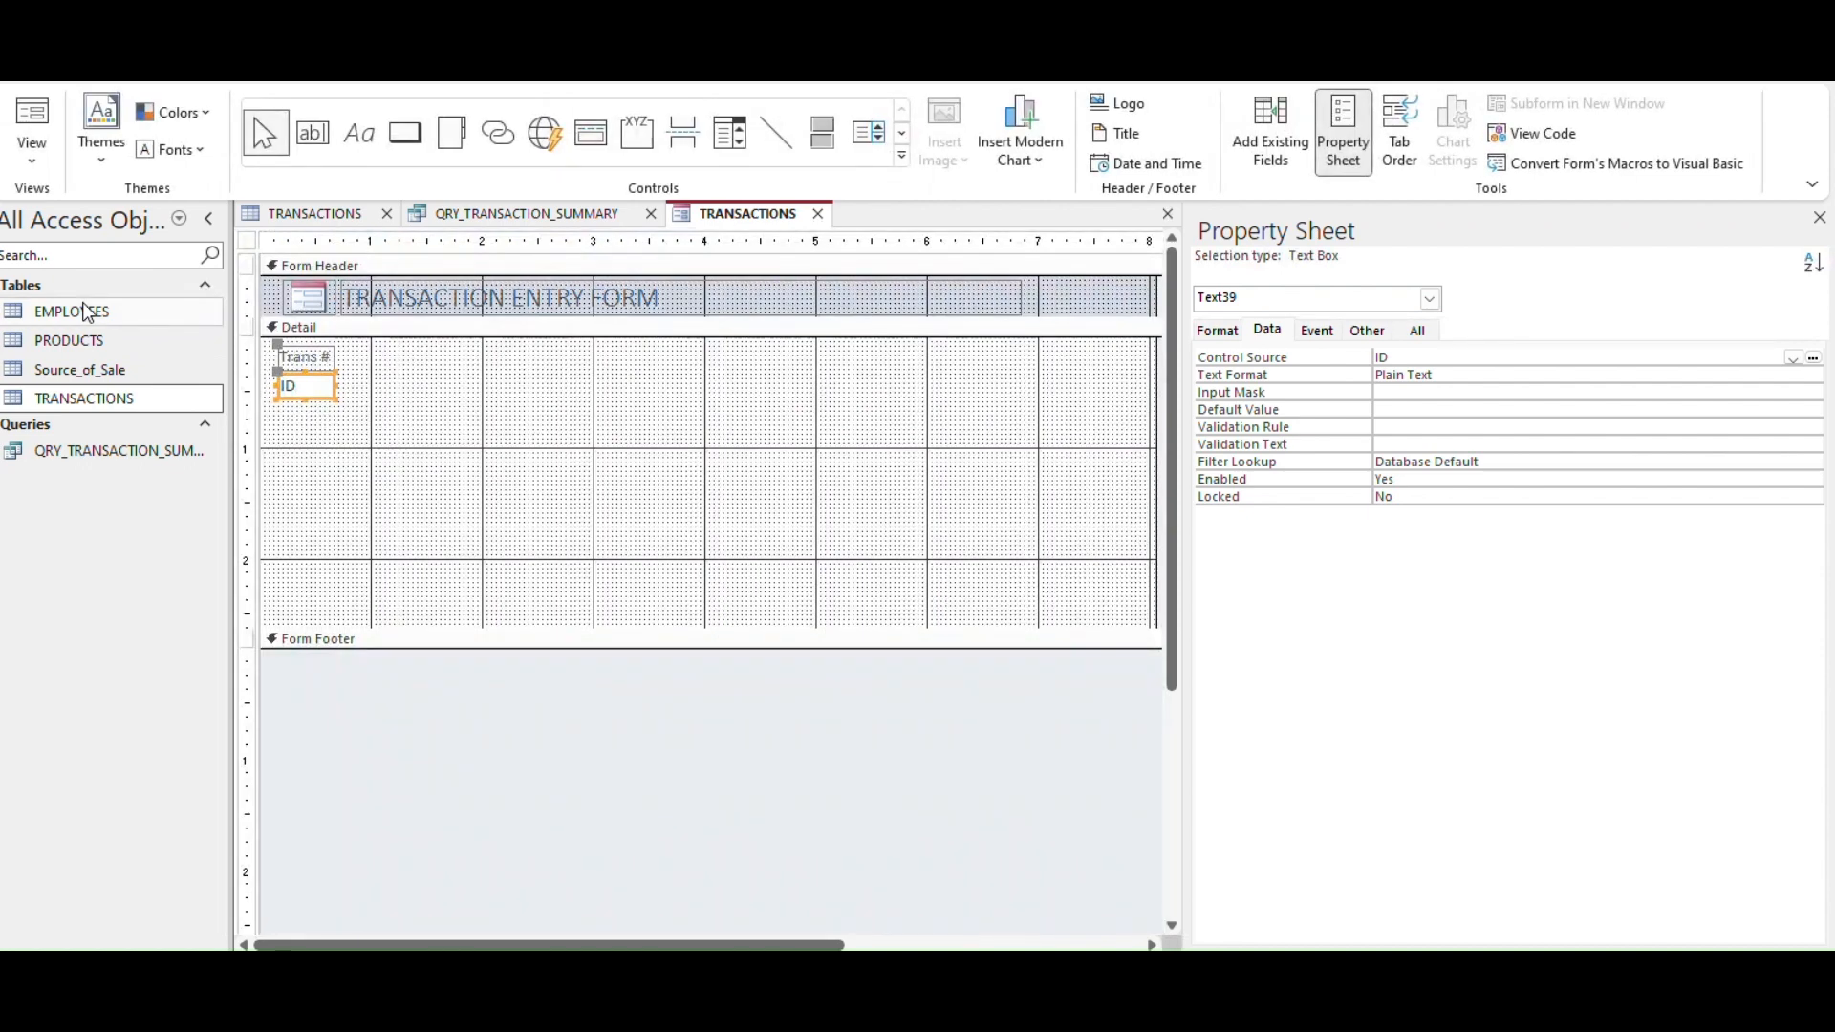
Add a second text box with a label below the ID box and widen the box to about 2.5 inches.
left_click(455, 385)
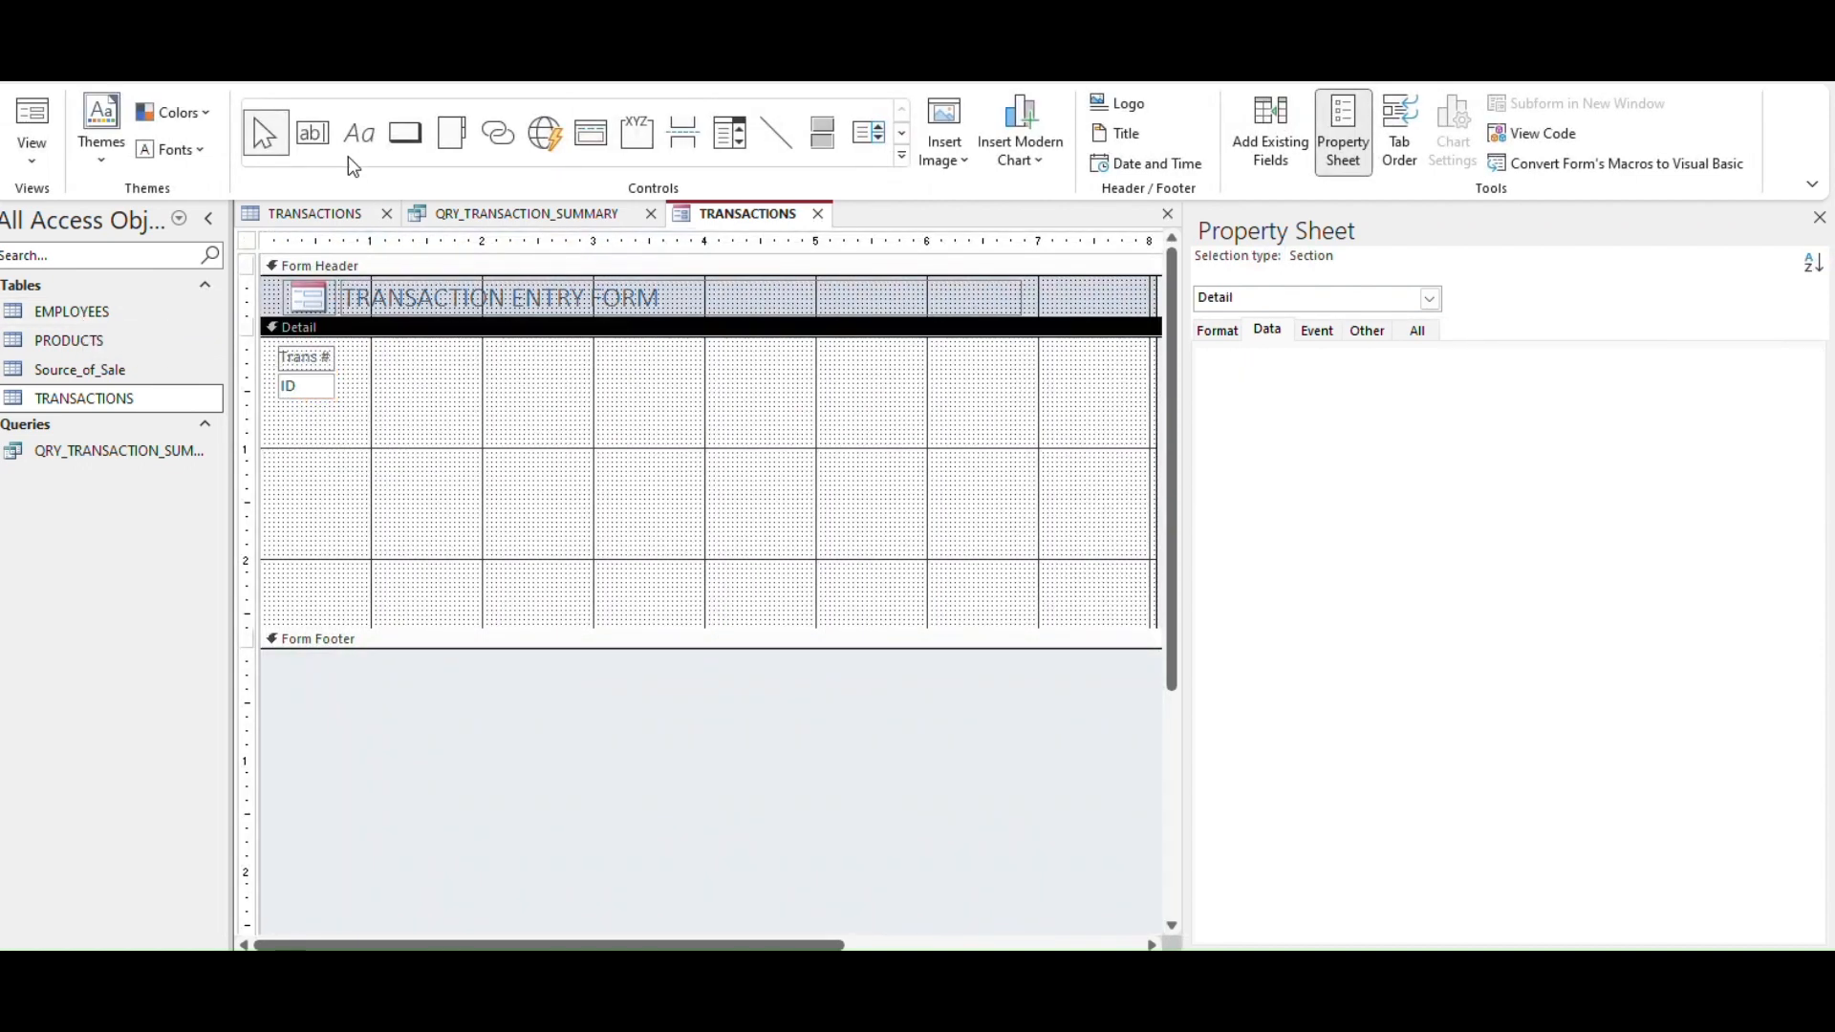
left_click(312, 133)
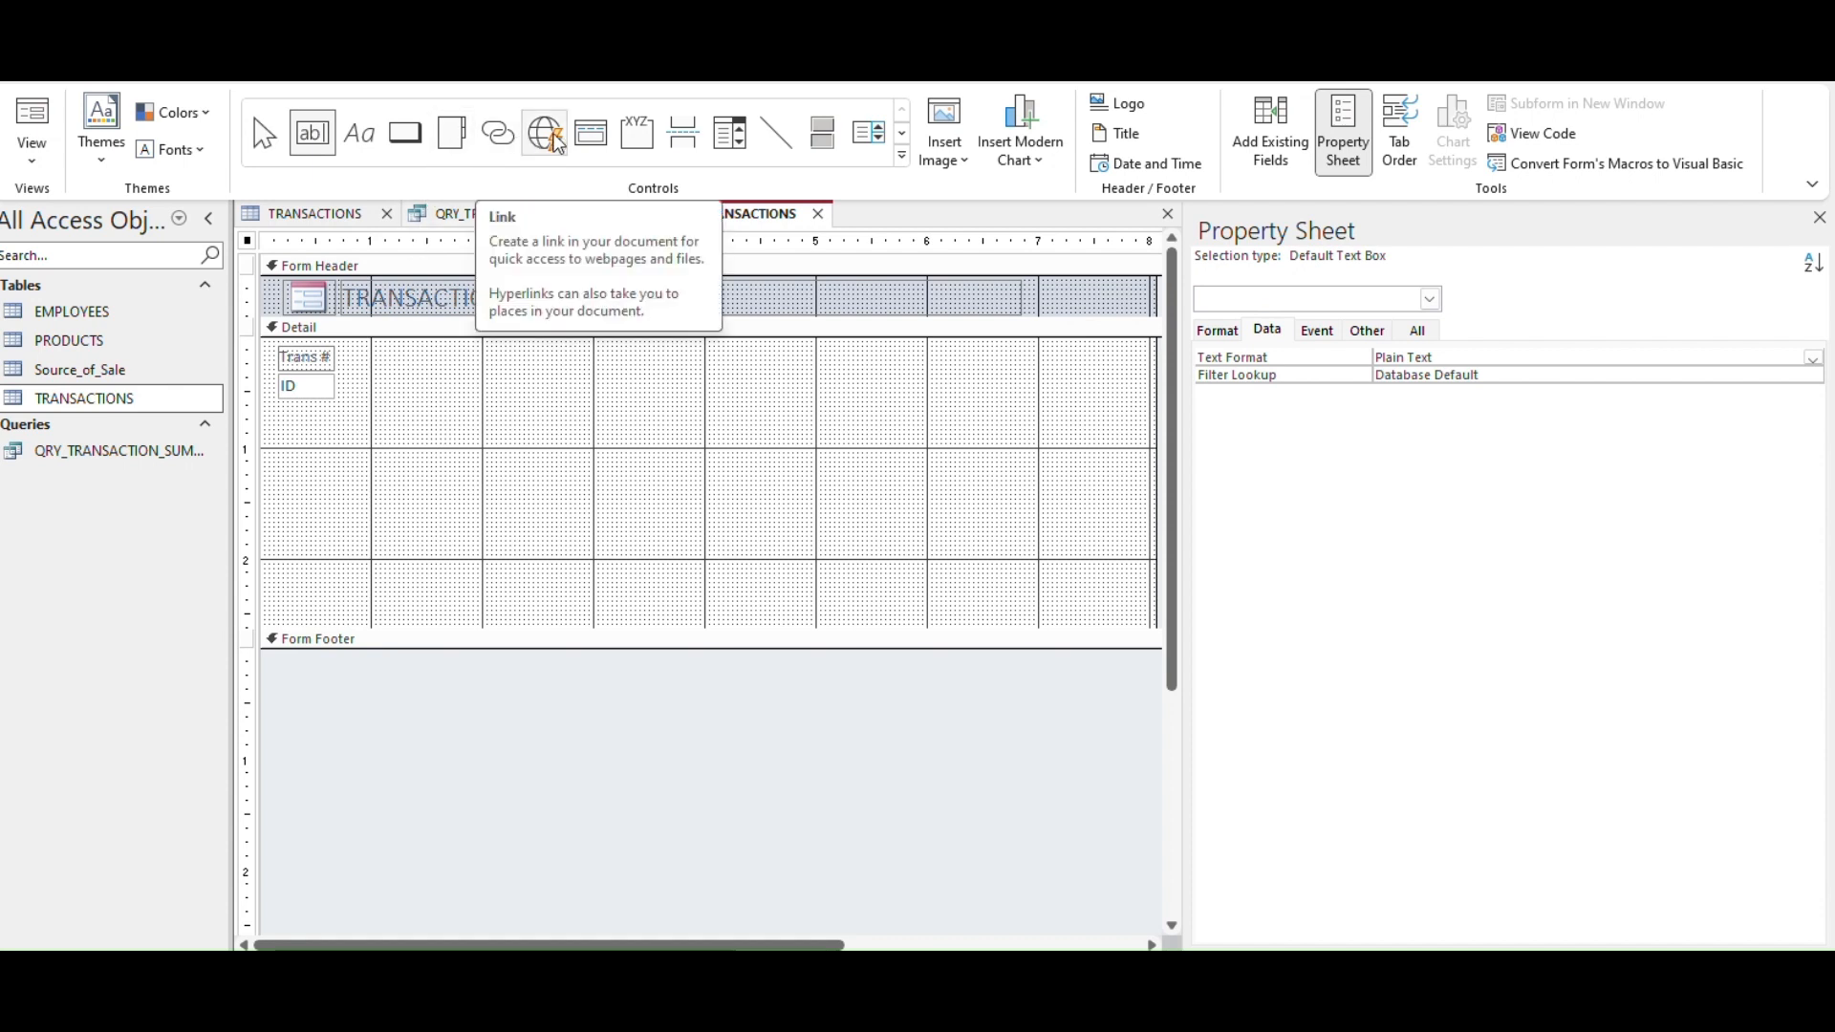
left_click(329, 426)
mouse_move(341, 430)
left_mouse_down()
mouse_move(544, 431)
mouse_move(357, 436)
left_mouse_up()
left_click(479, 437)
left_click(580, 441)
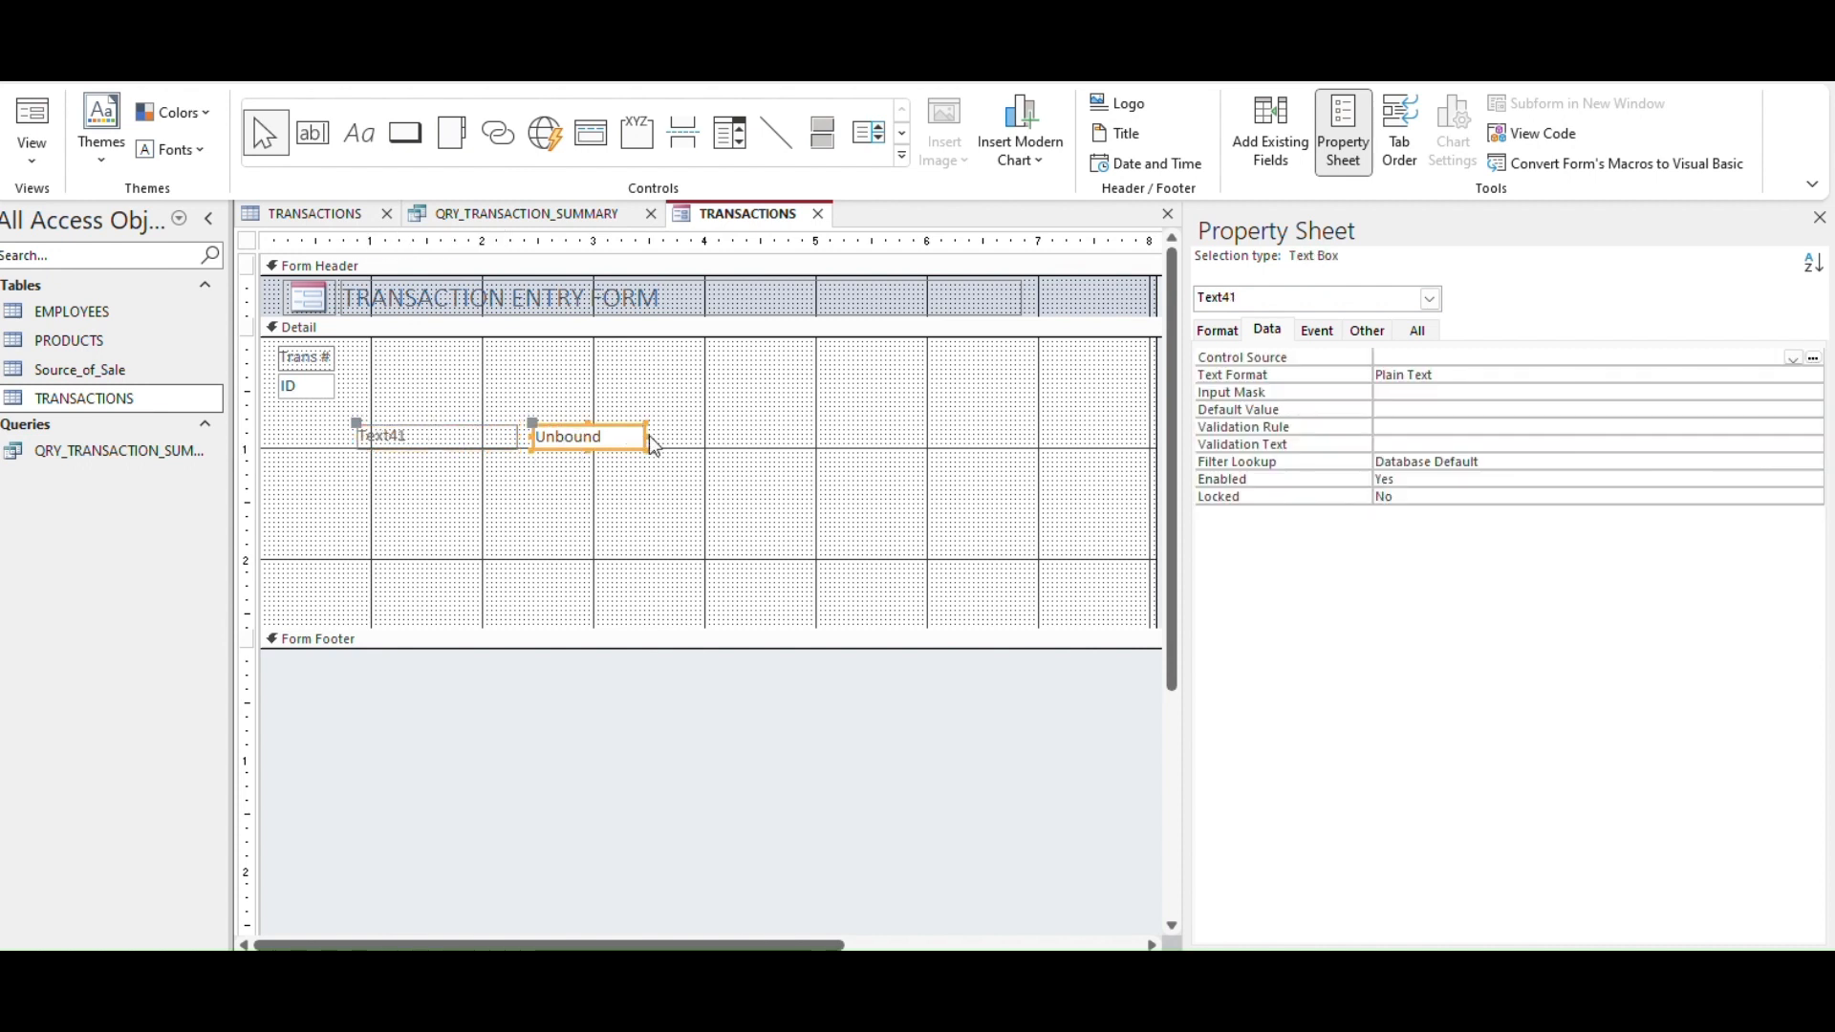
left_click_drag(650, 446, 808, 440)
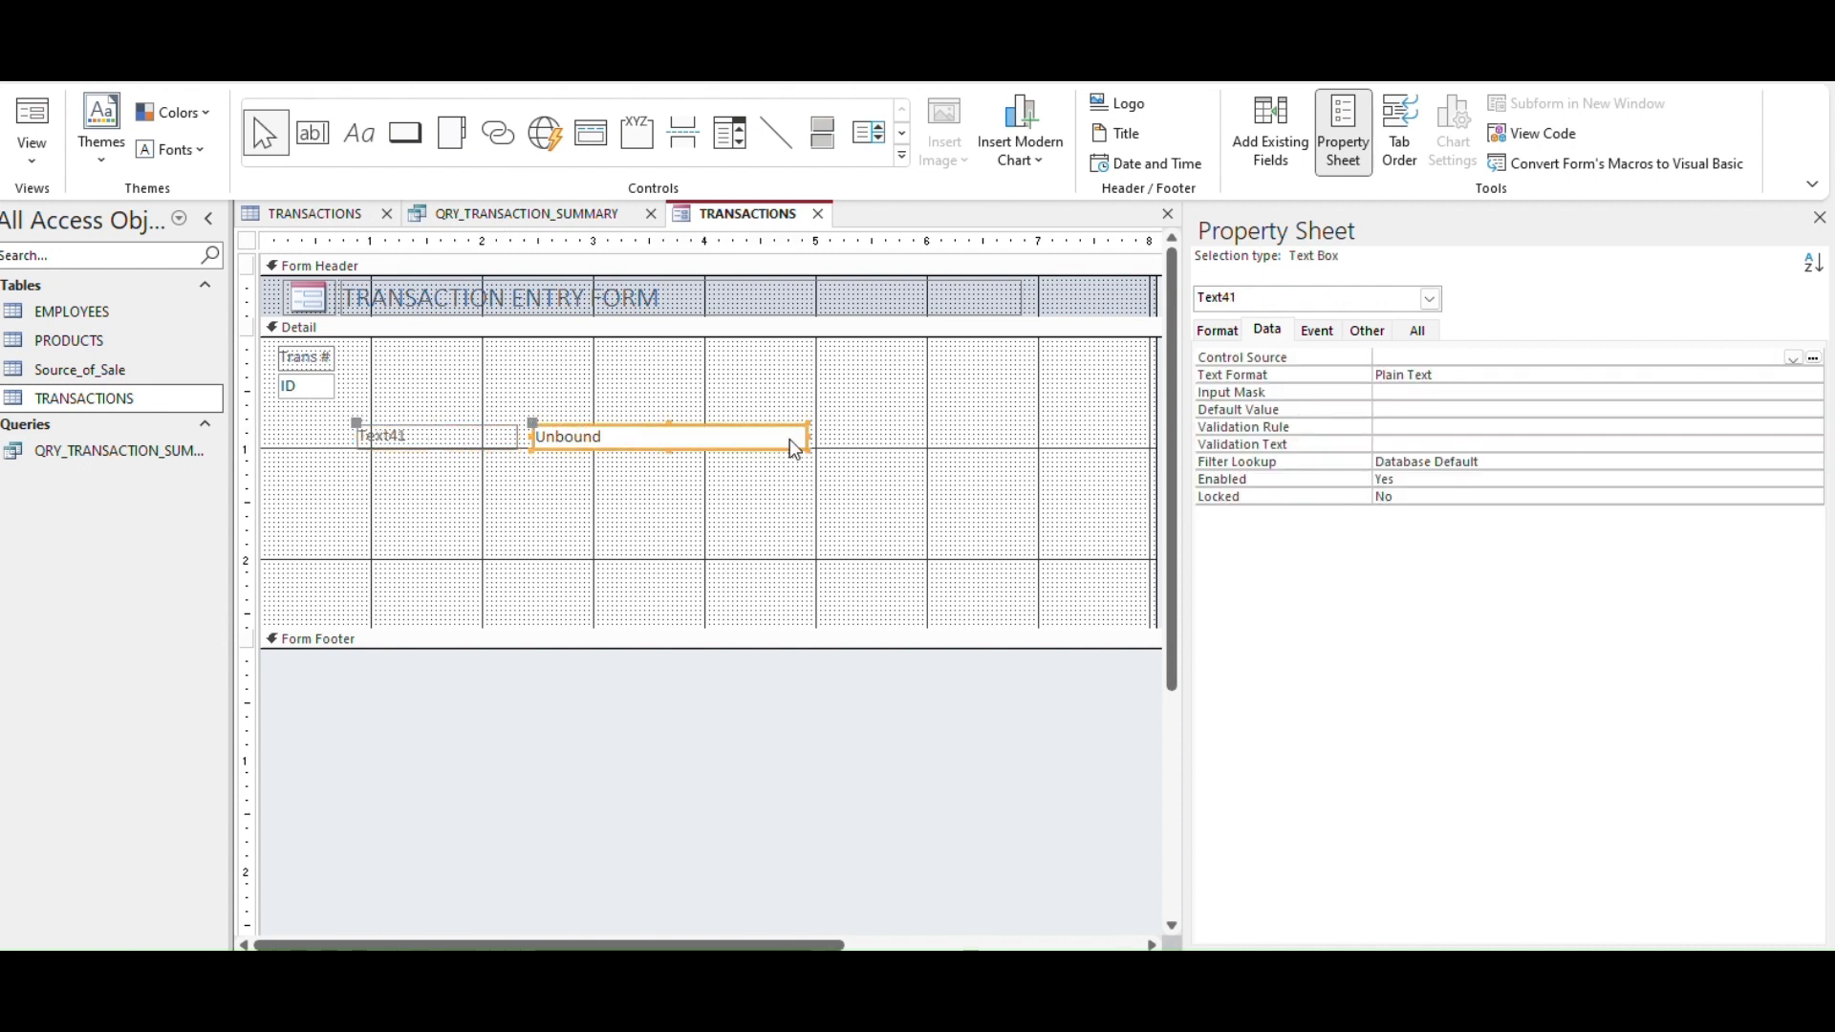
Caption the second text box's label Customer and set the box's control source to Name.
left_click(484, 437)
left_click(485, 437)
double_click(485, 437)
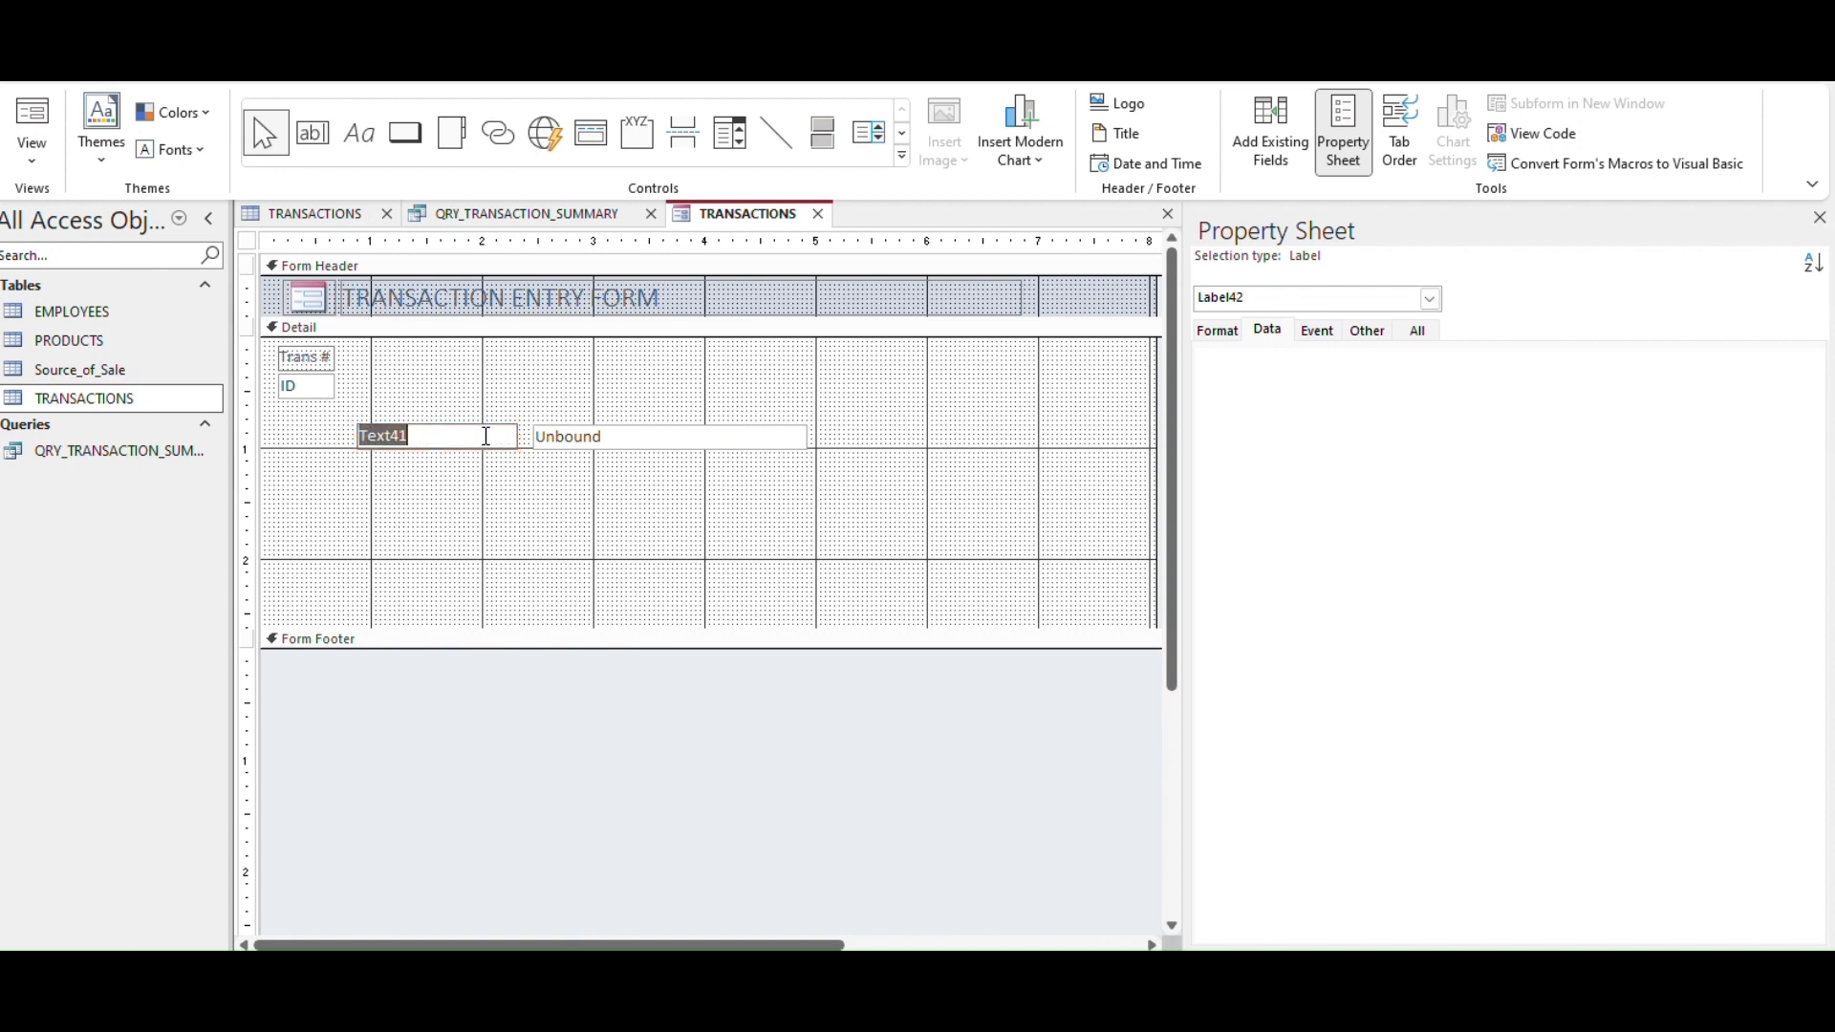
type("Customer")
left_click(620, 444)
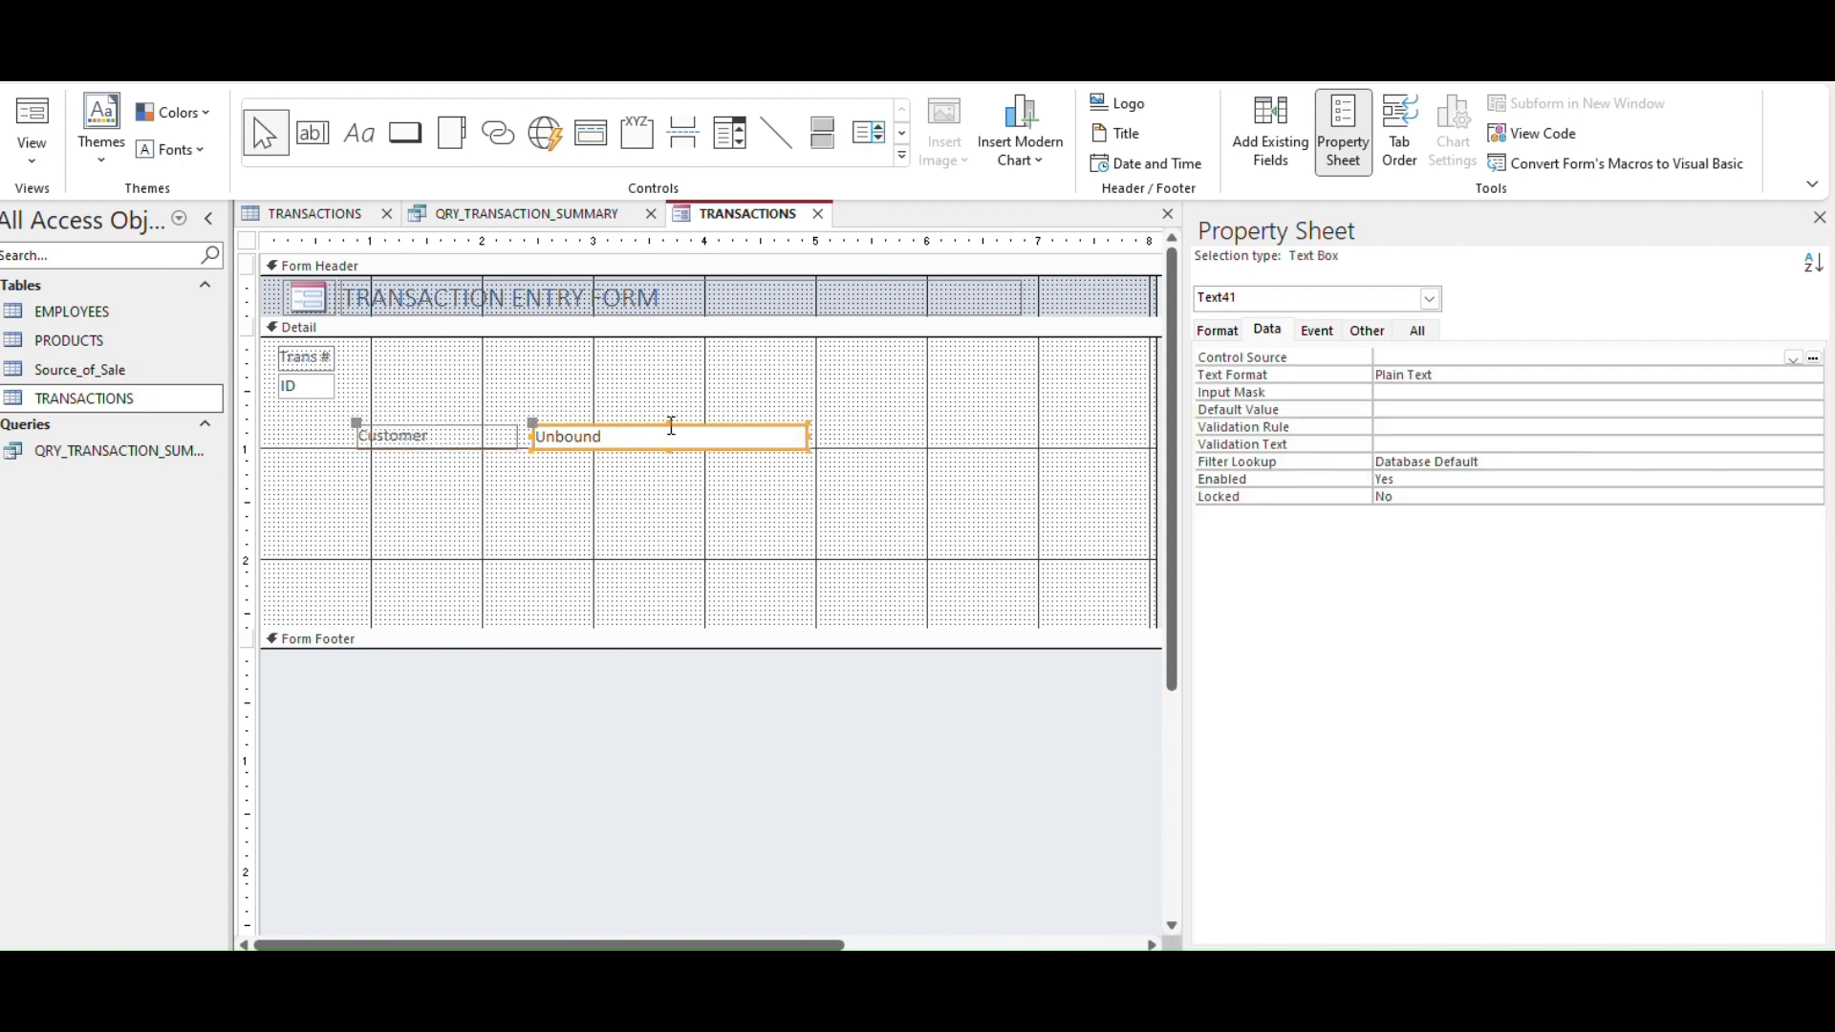
left_click(1793, 358)
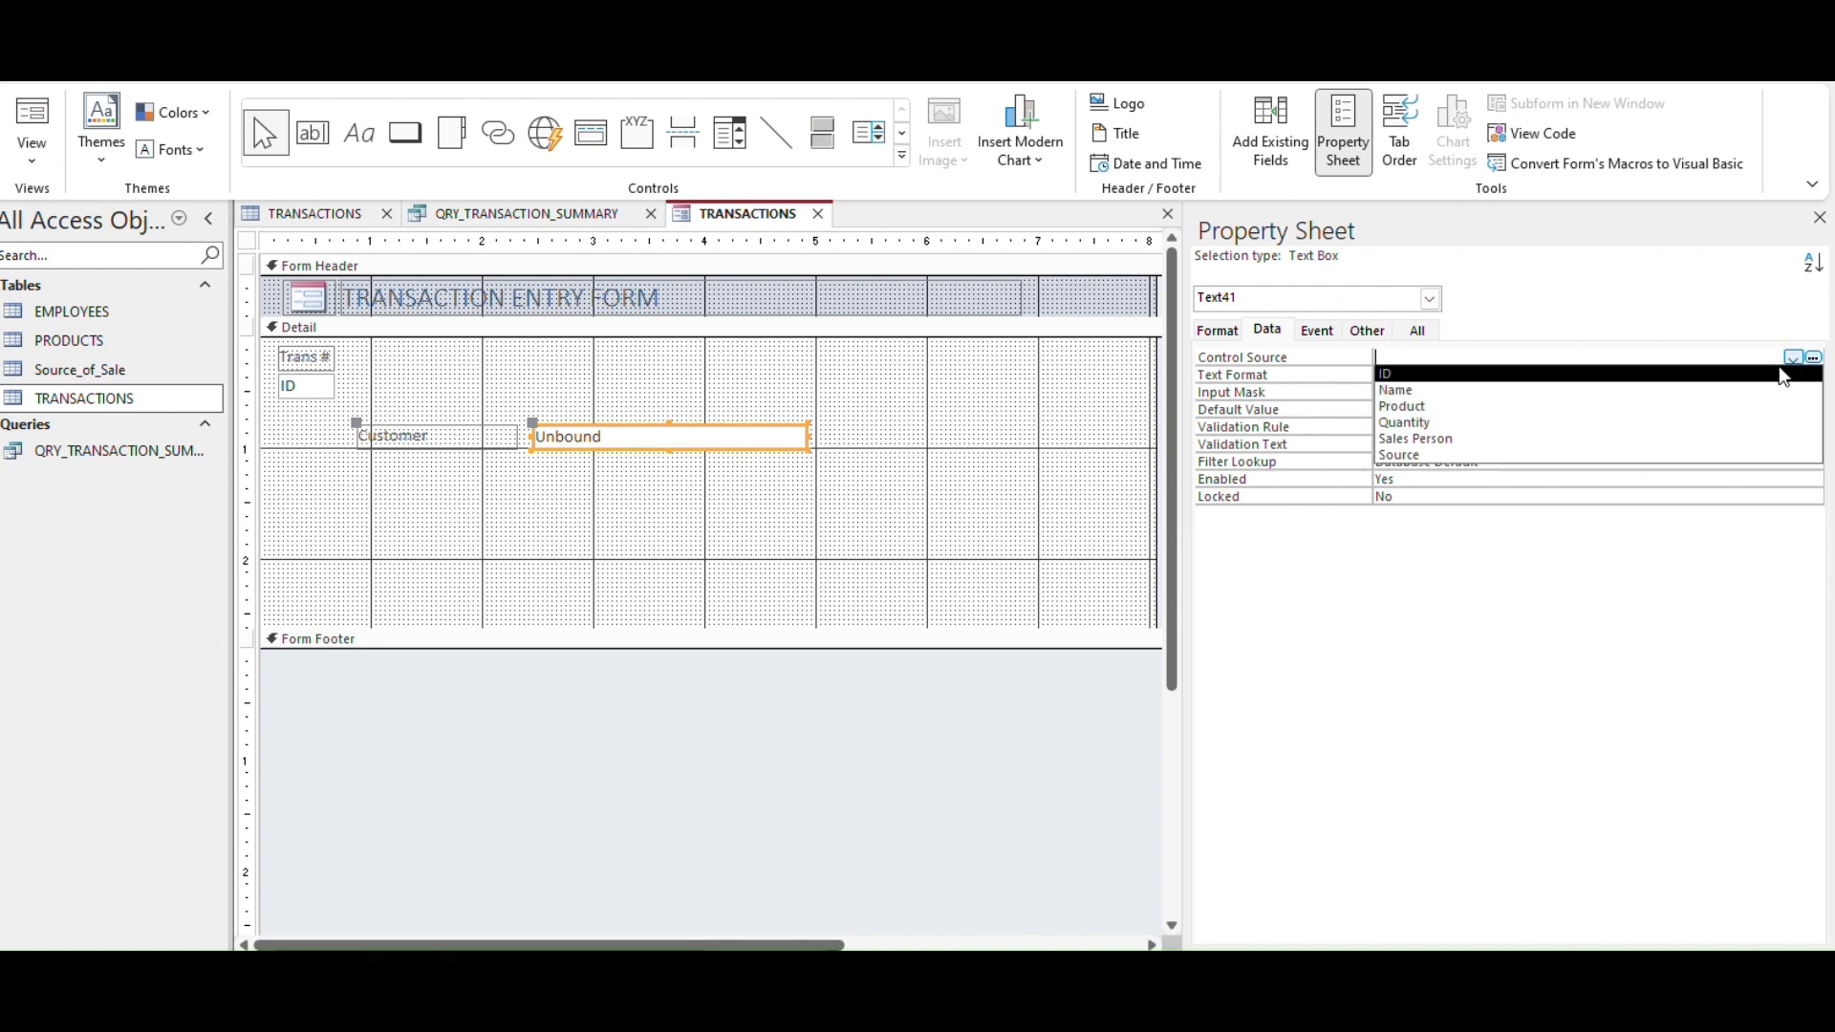
left_click(1775, 390)
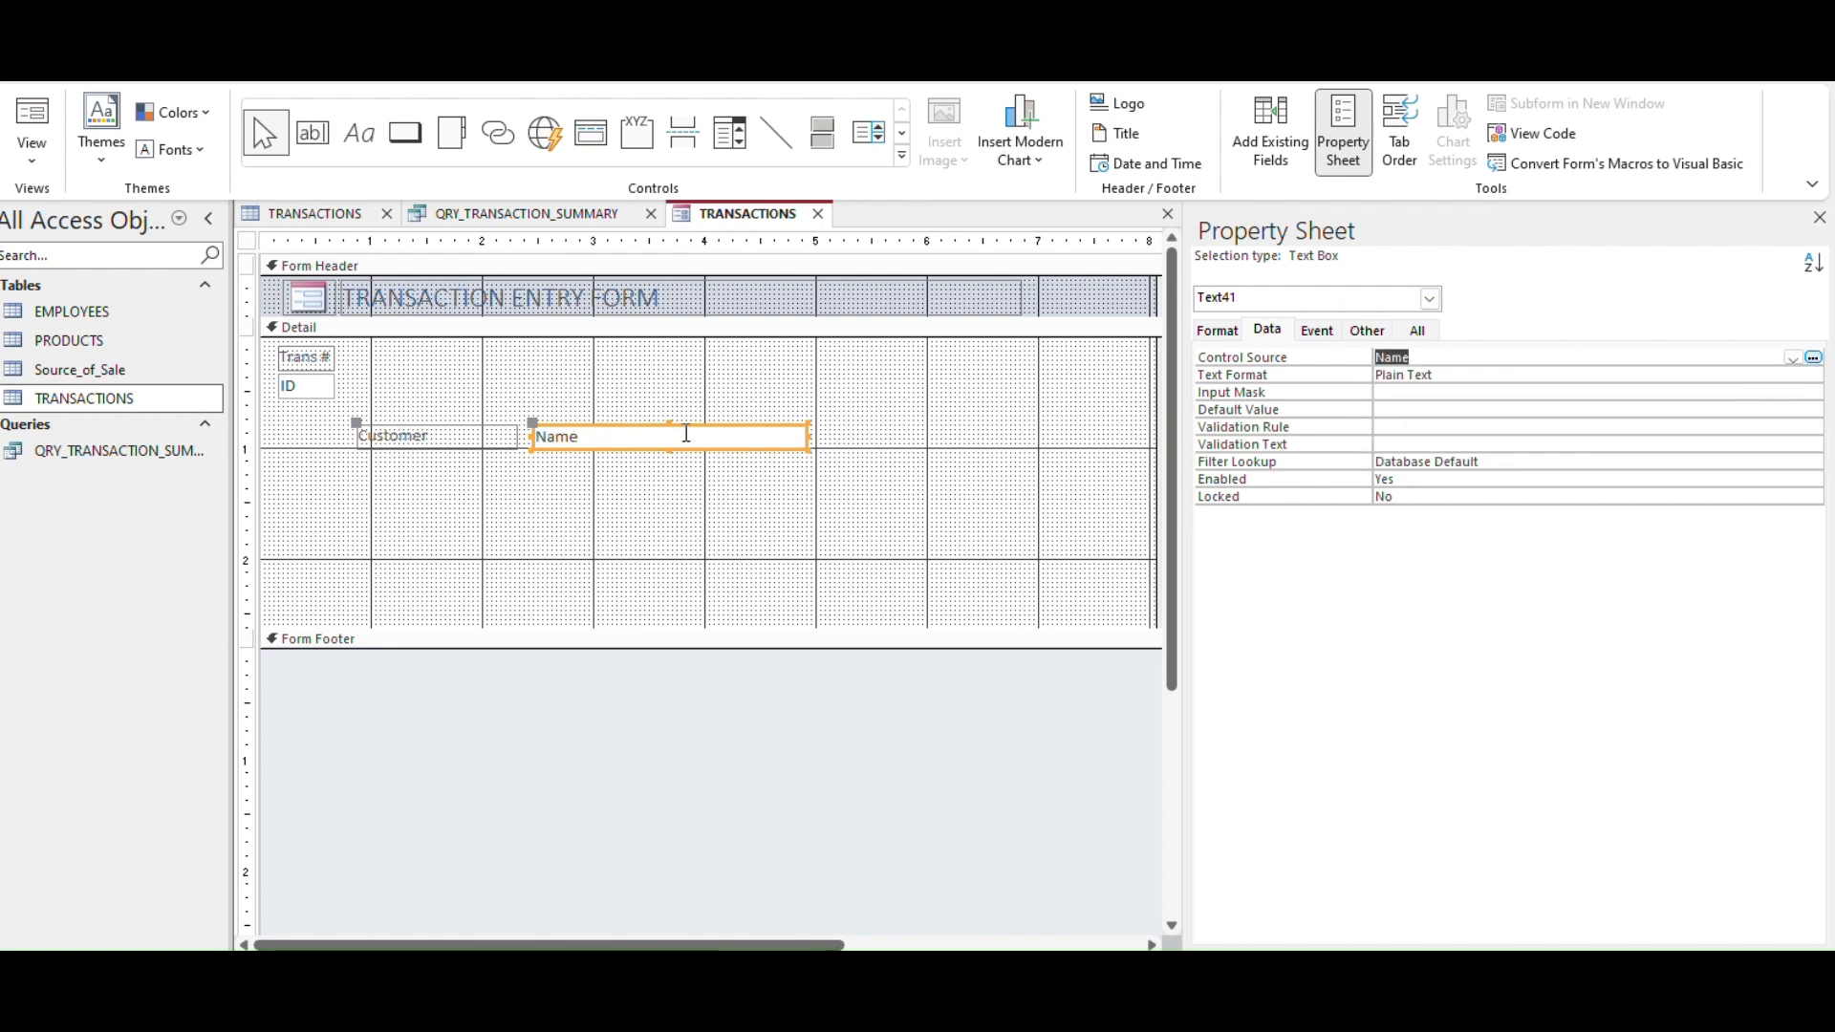
Extend the Customer label's caption to Customer Name.
left_click(480, 435)
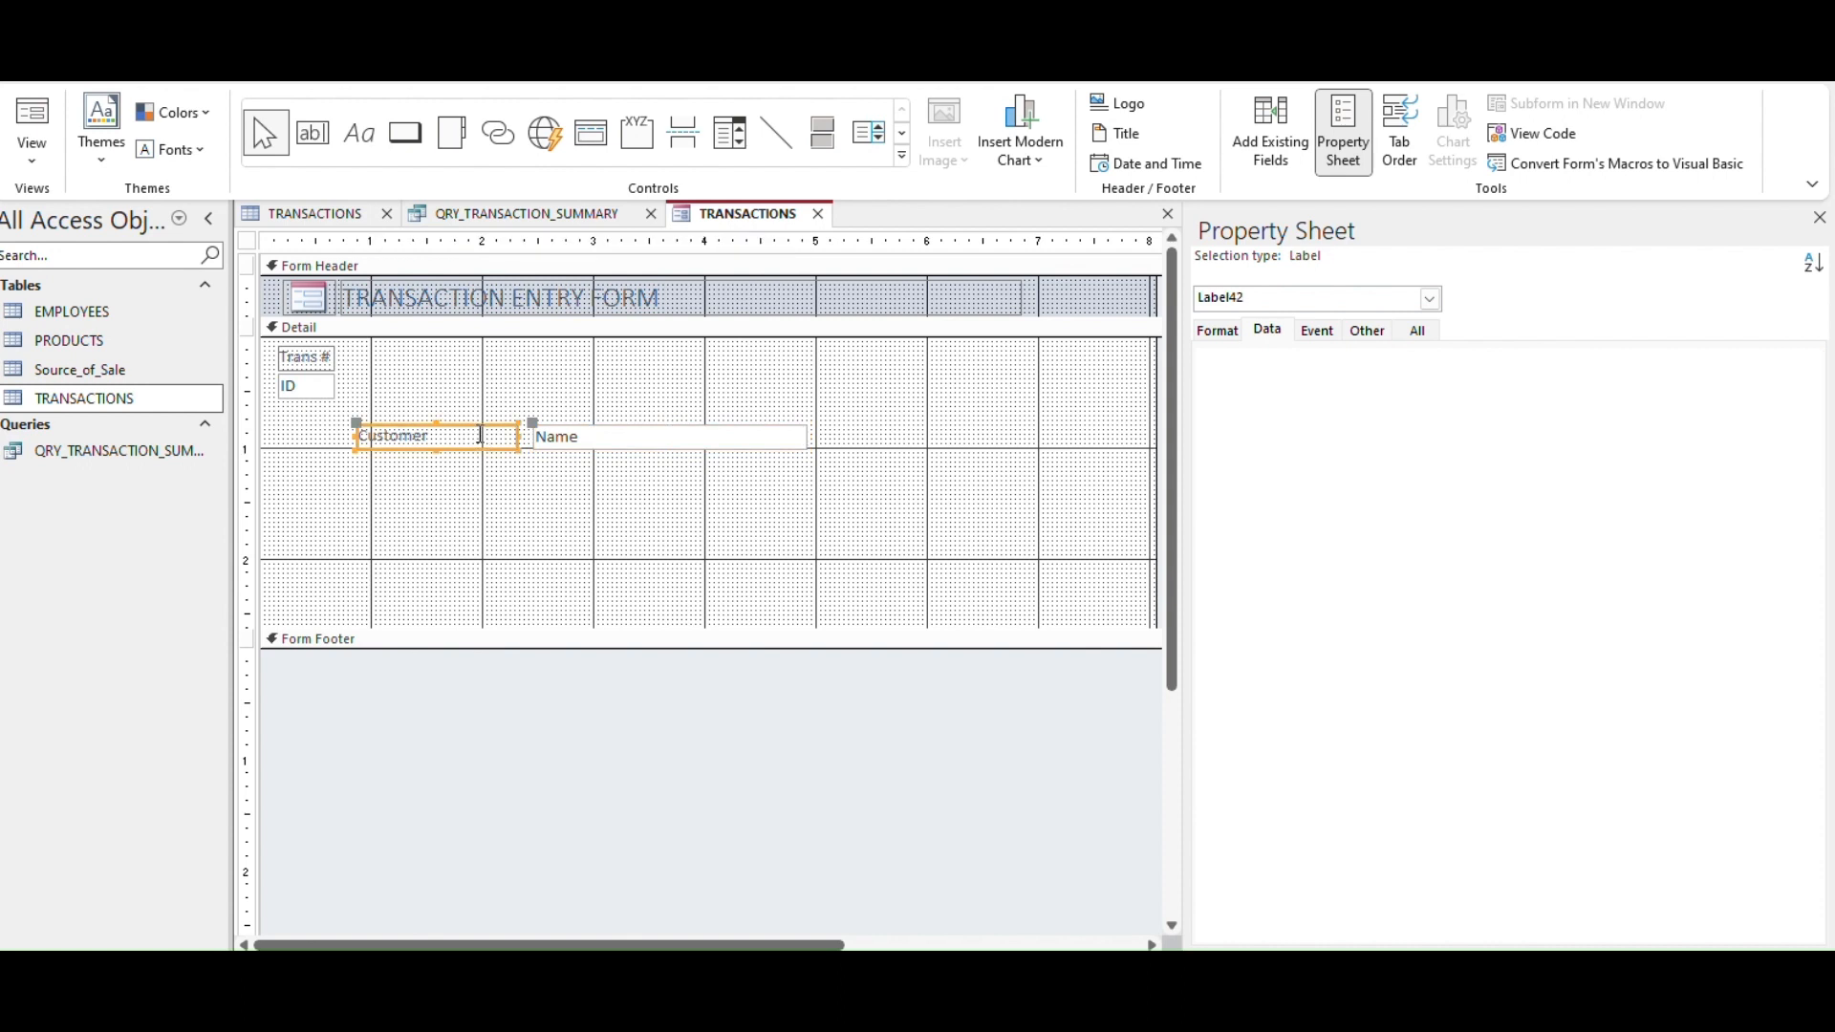
left_click(480, 435)
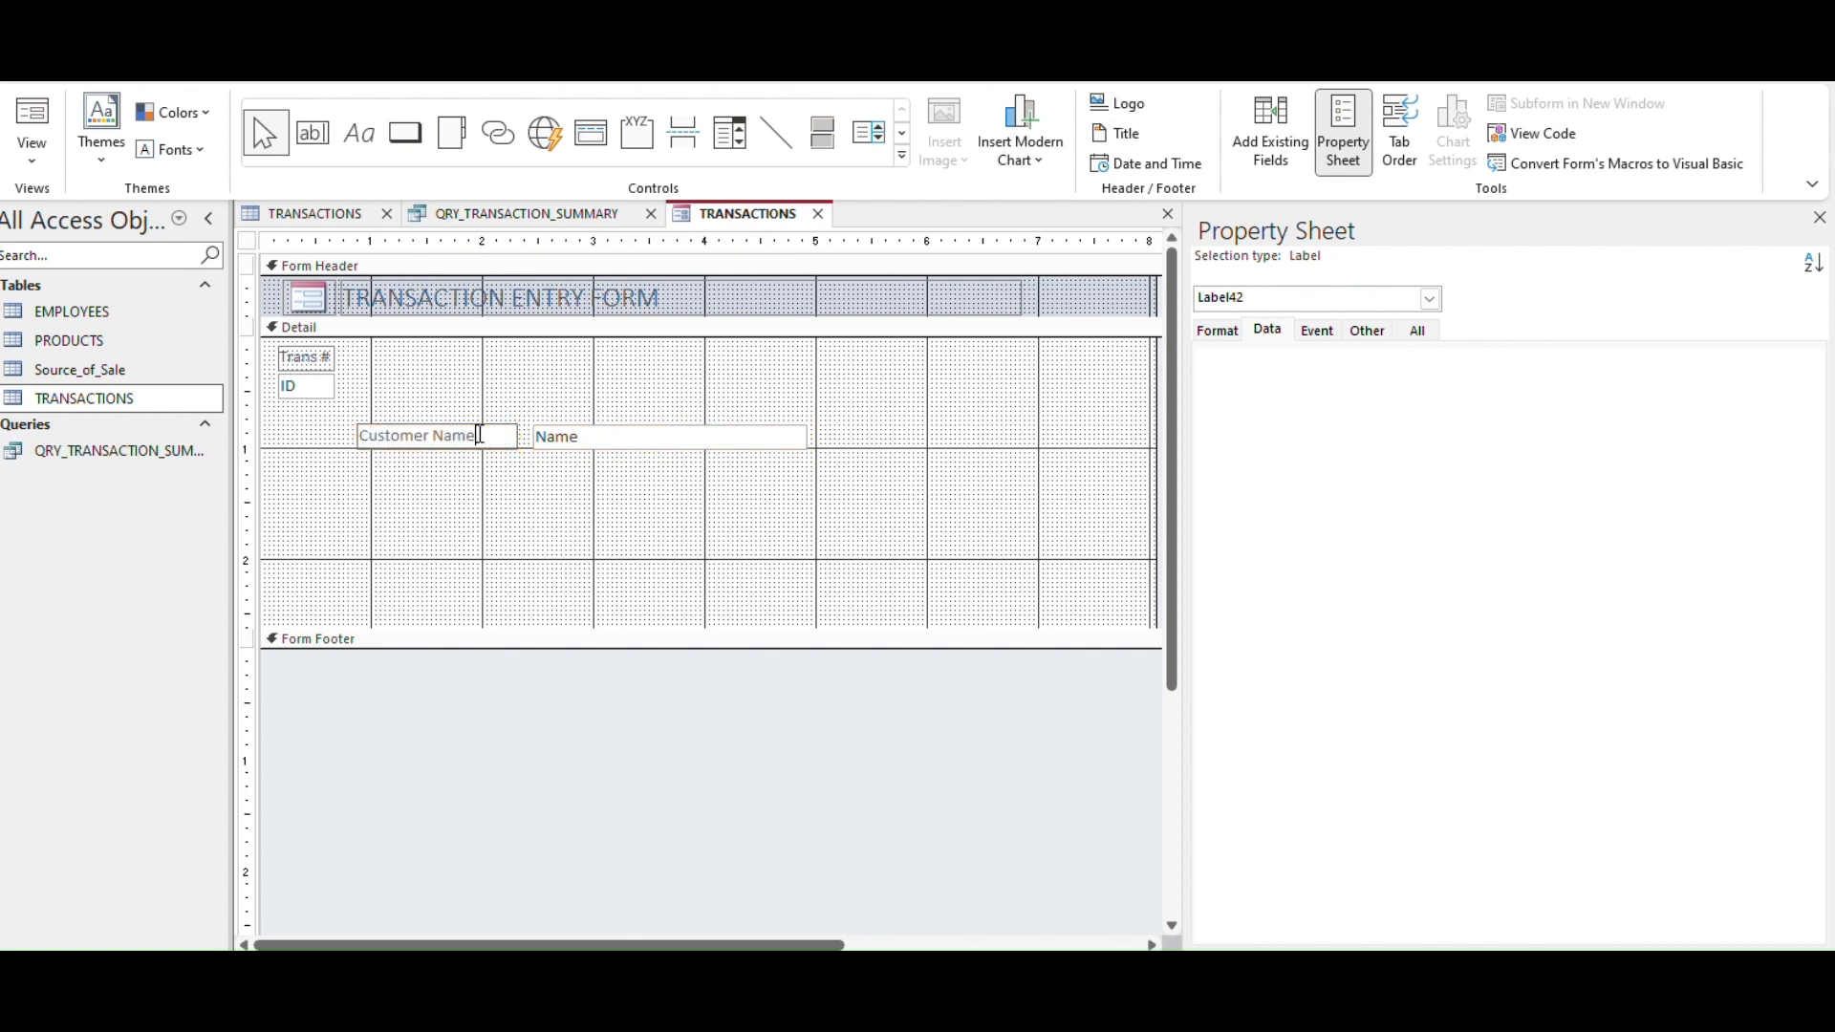
left_click(545, 466)
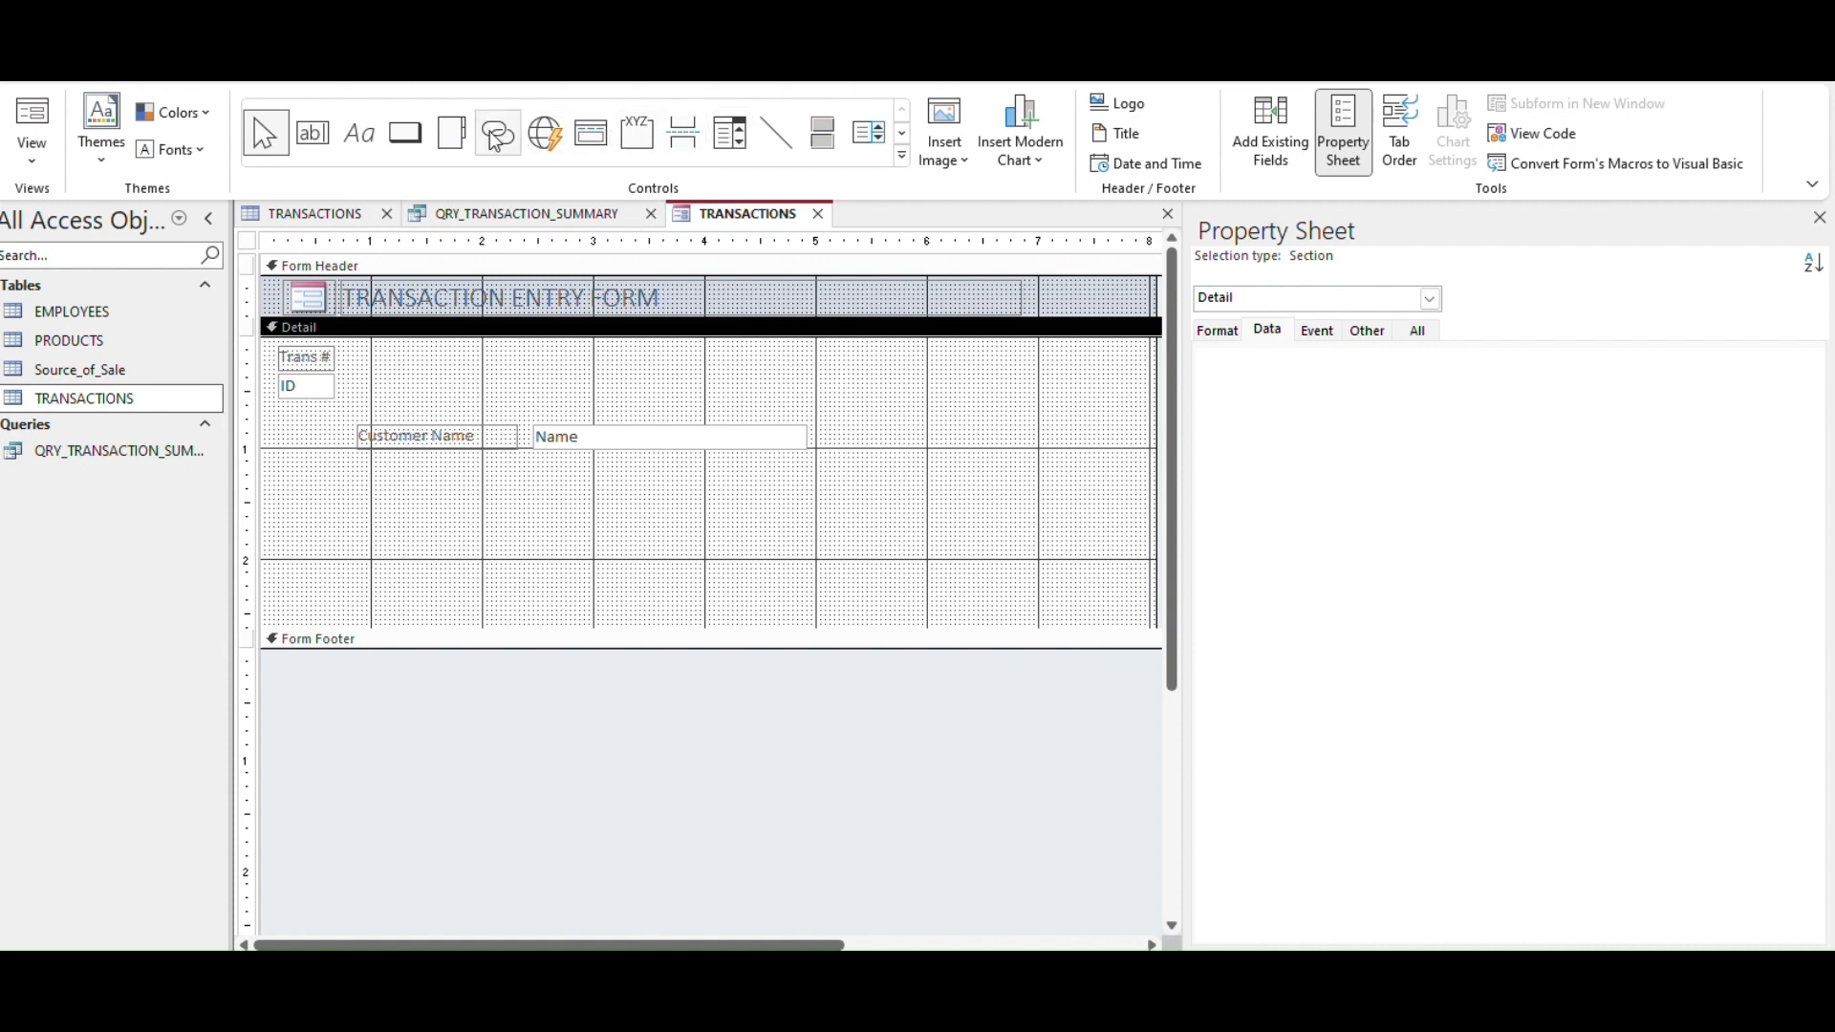
Add a combo box below the Customer Name row that gets its values from the EMPLOYEES table.
left_click(737, 141)
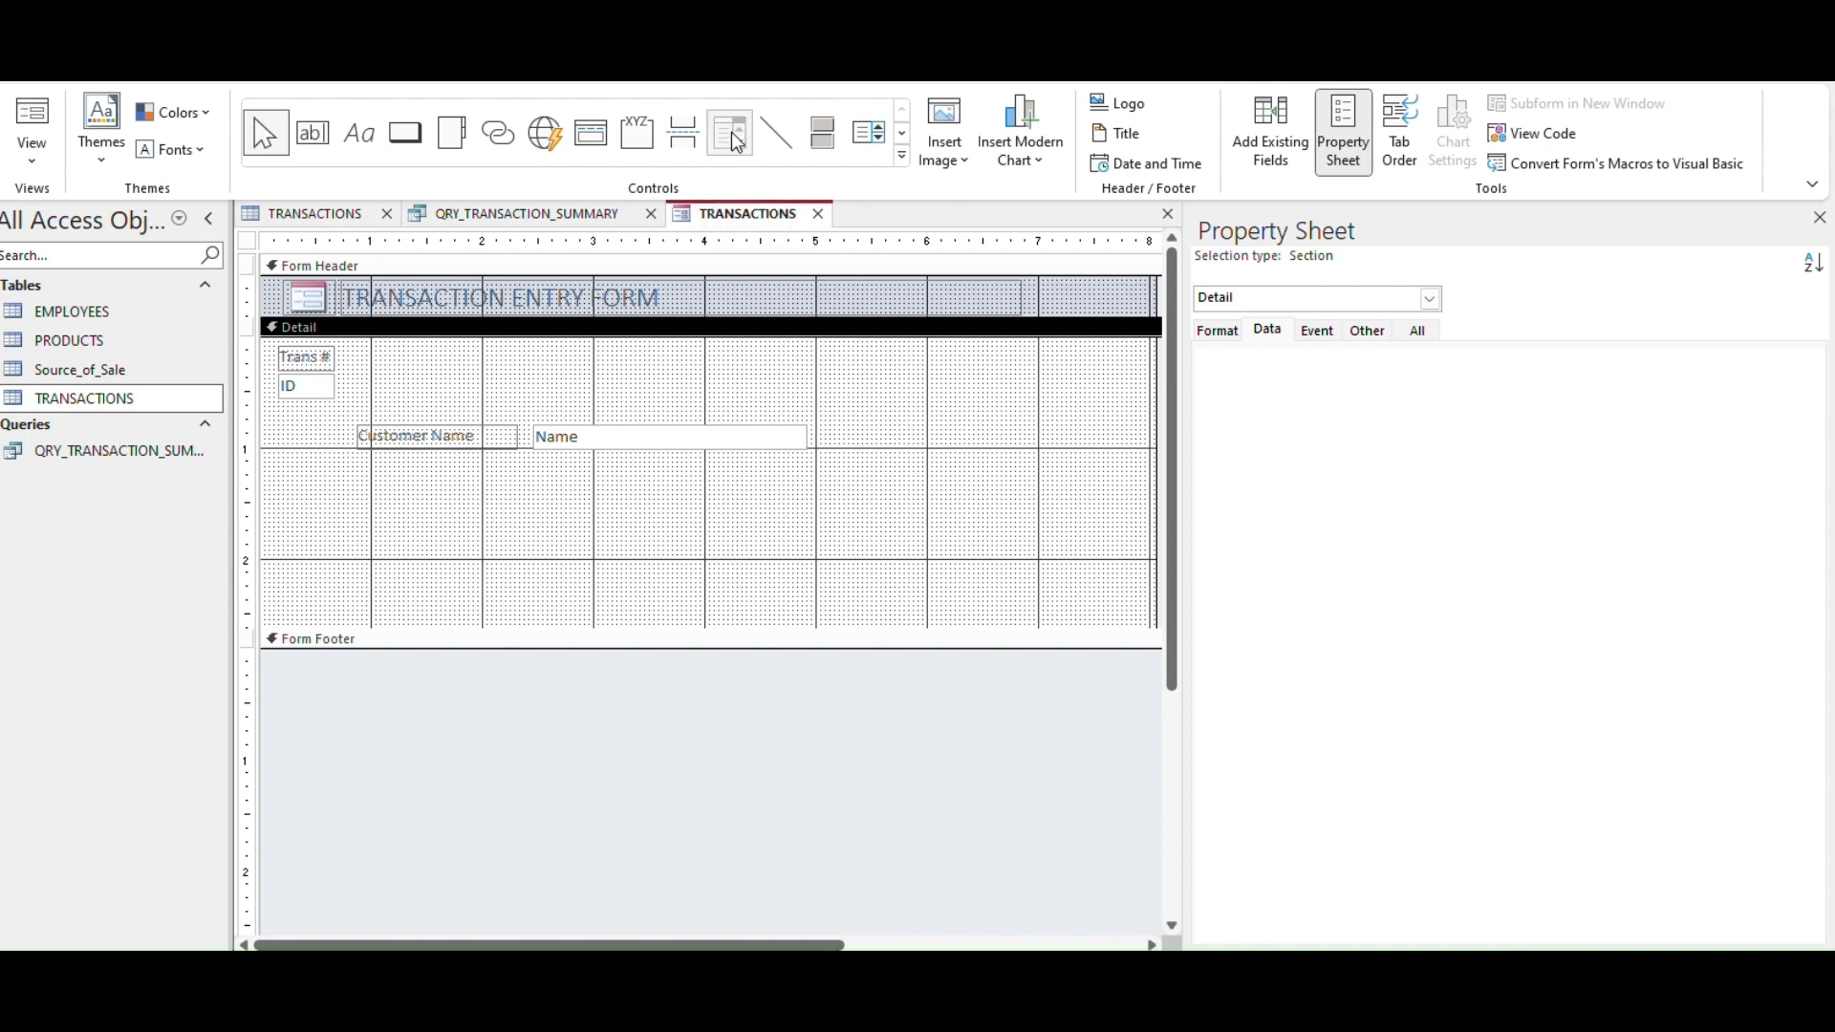
left_click(589, 516)
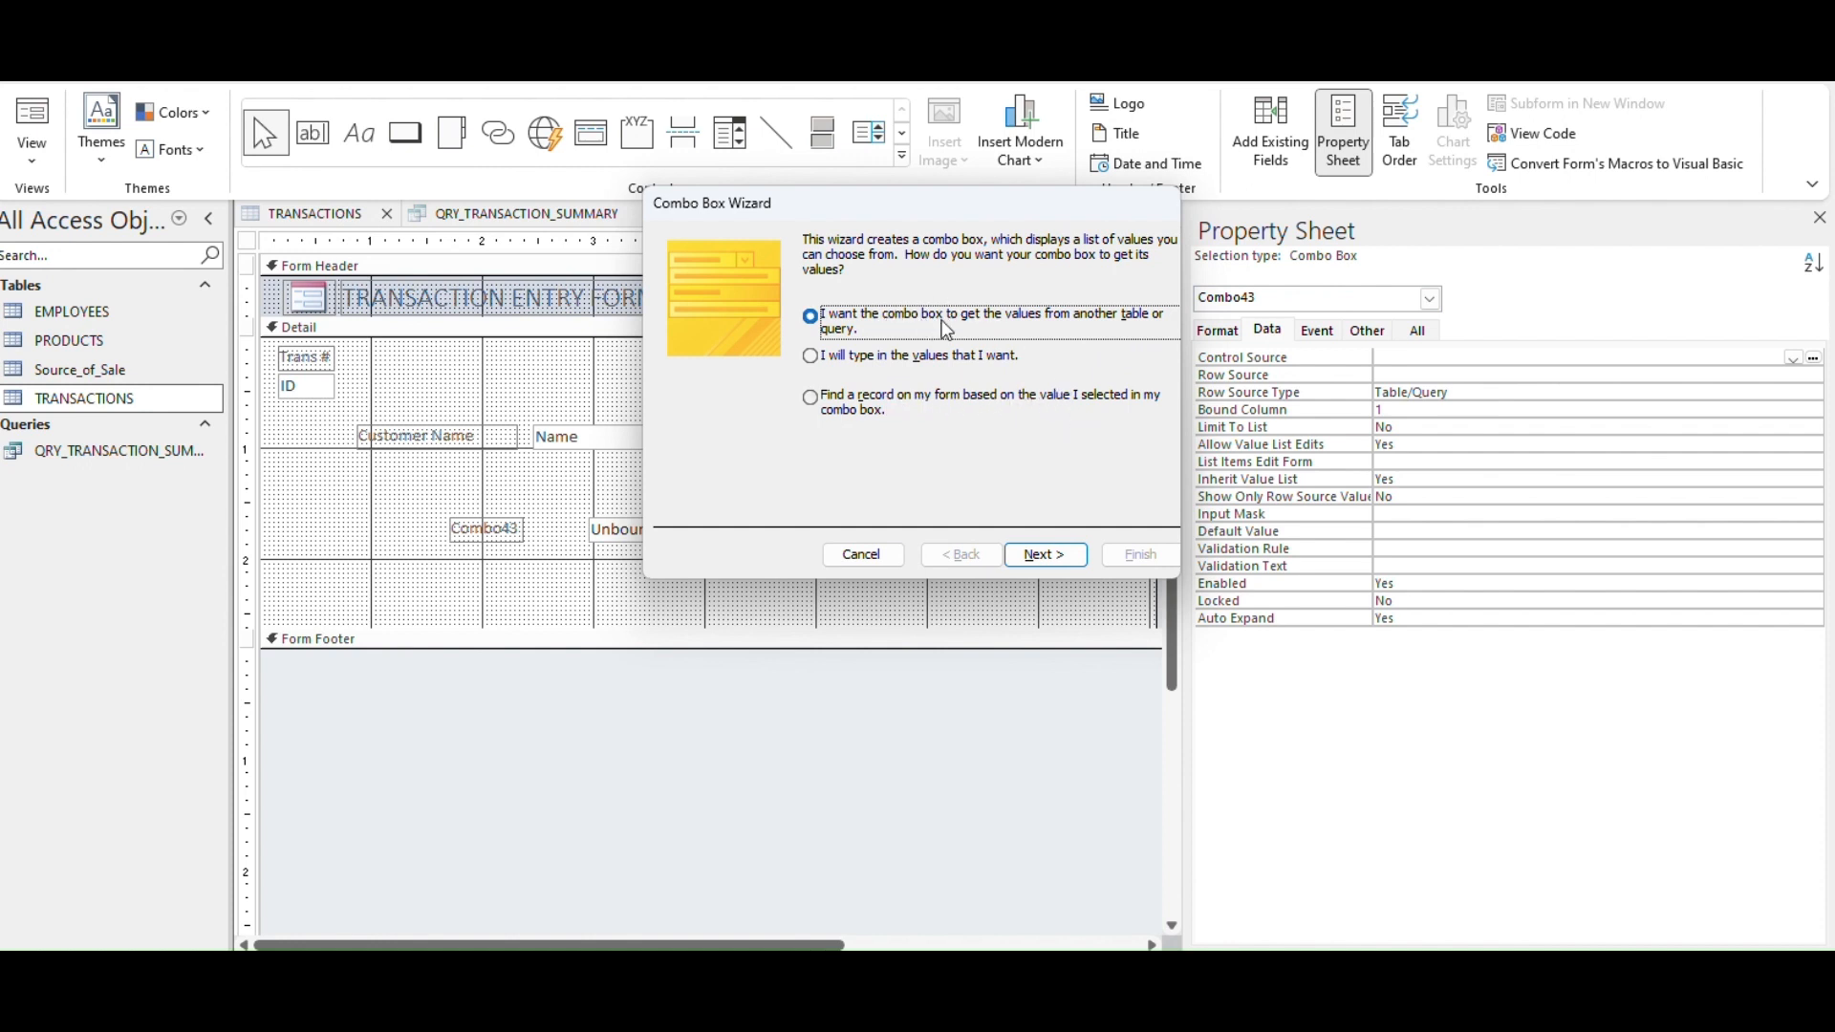
left_click(1066, 562)
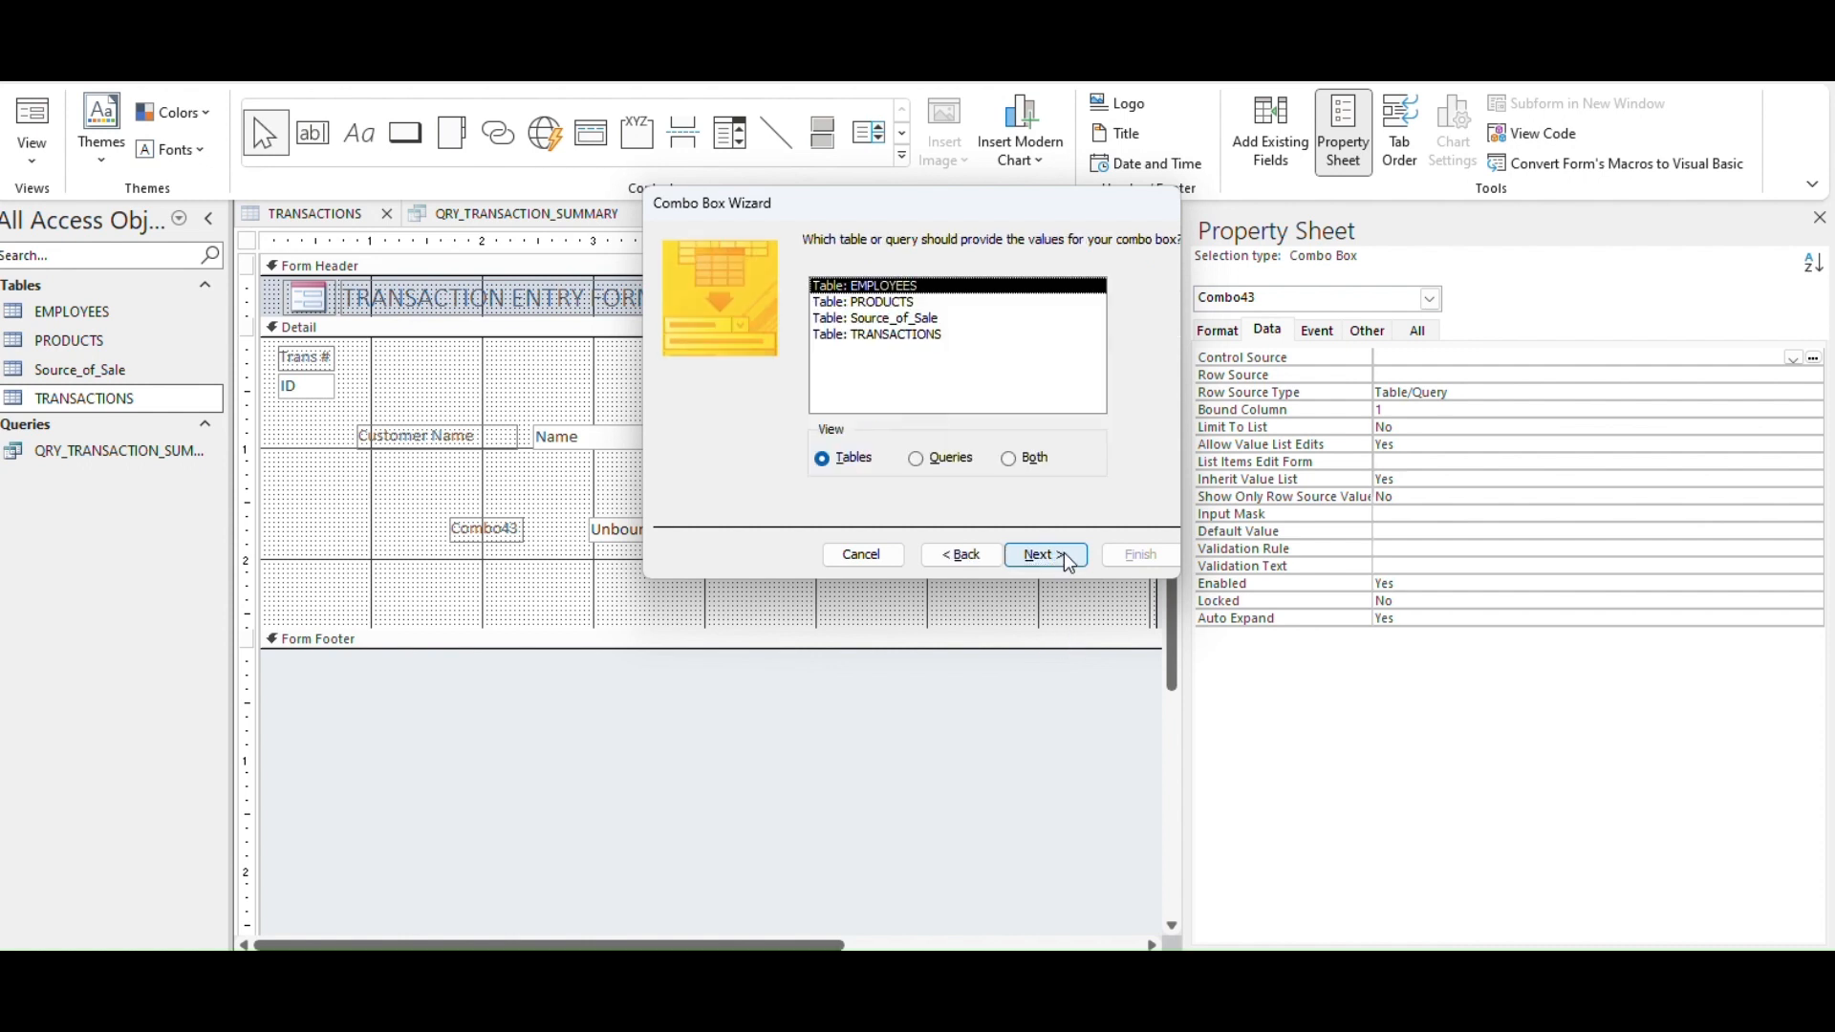
double_click(944, 285)
Include the EMPLOYEE field in the combo box and sort its items by EMPLOYEE in ascending order.
left_click(783, 413)
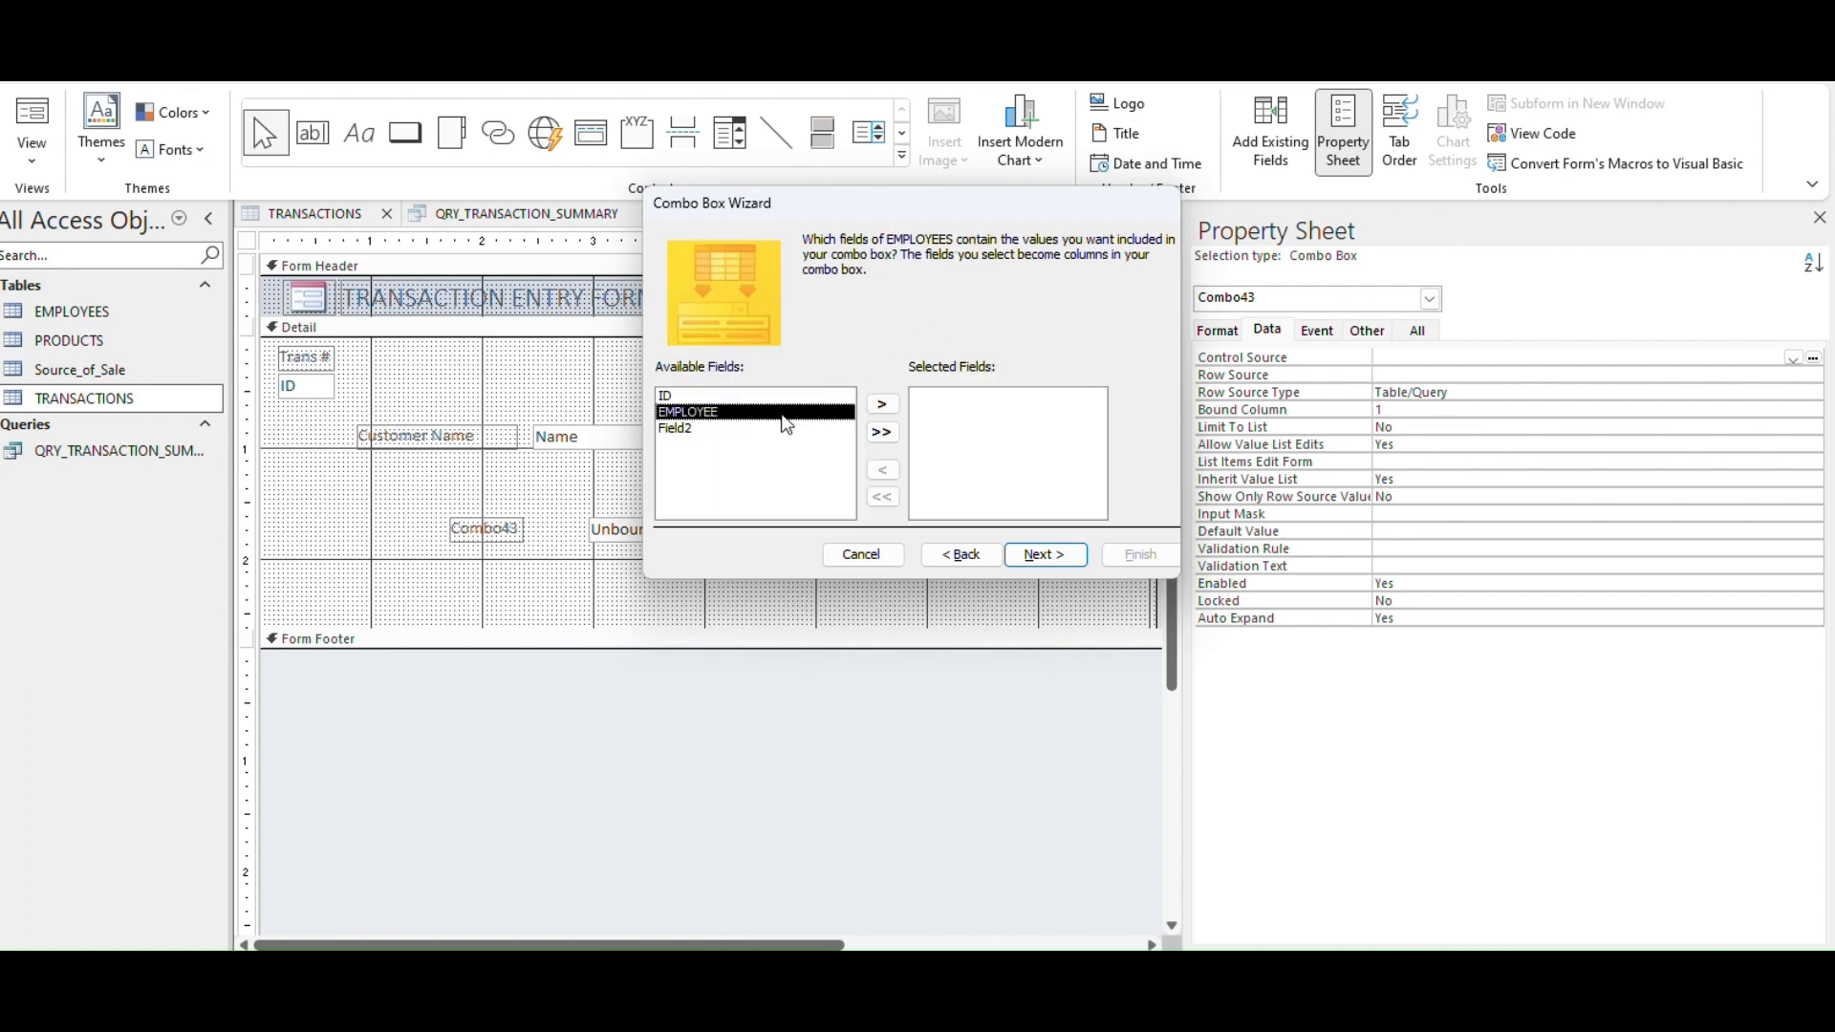
double_click(784, 413)
left_click(1061, 560)
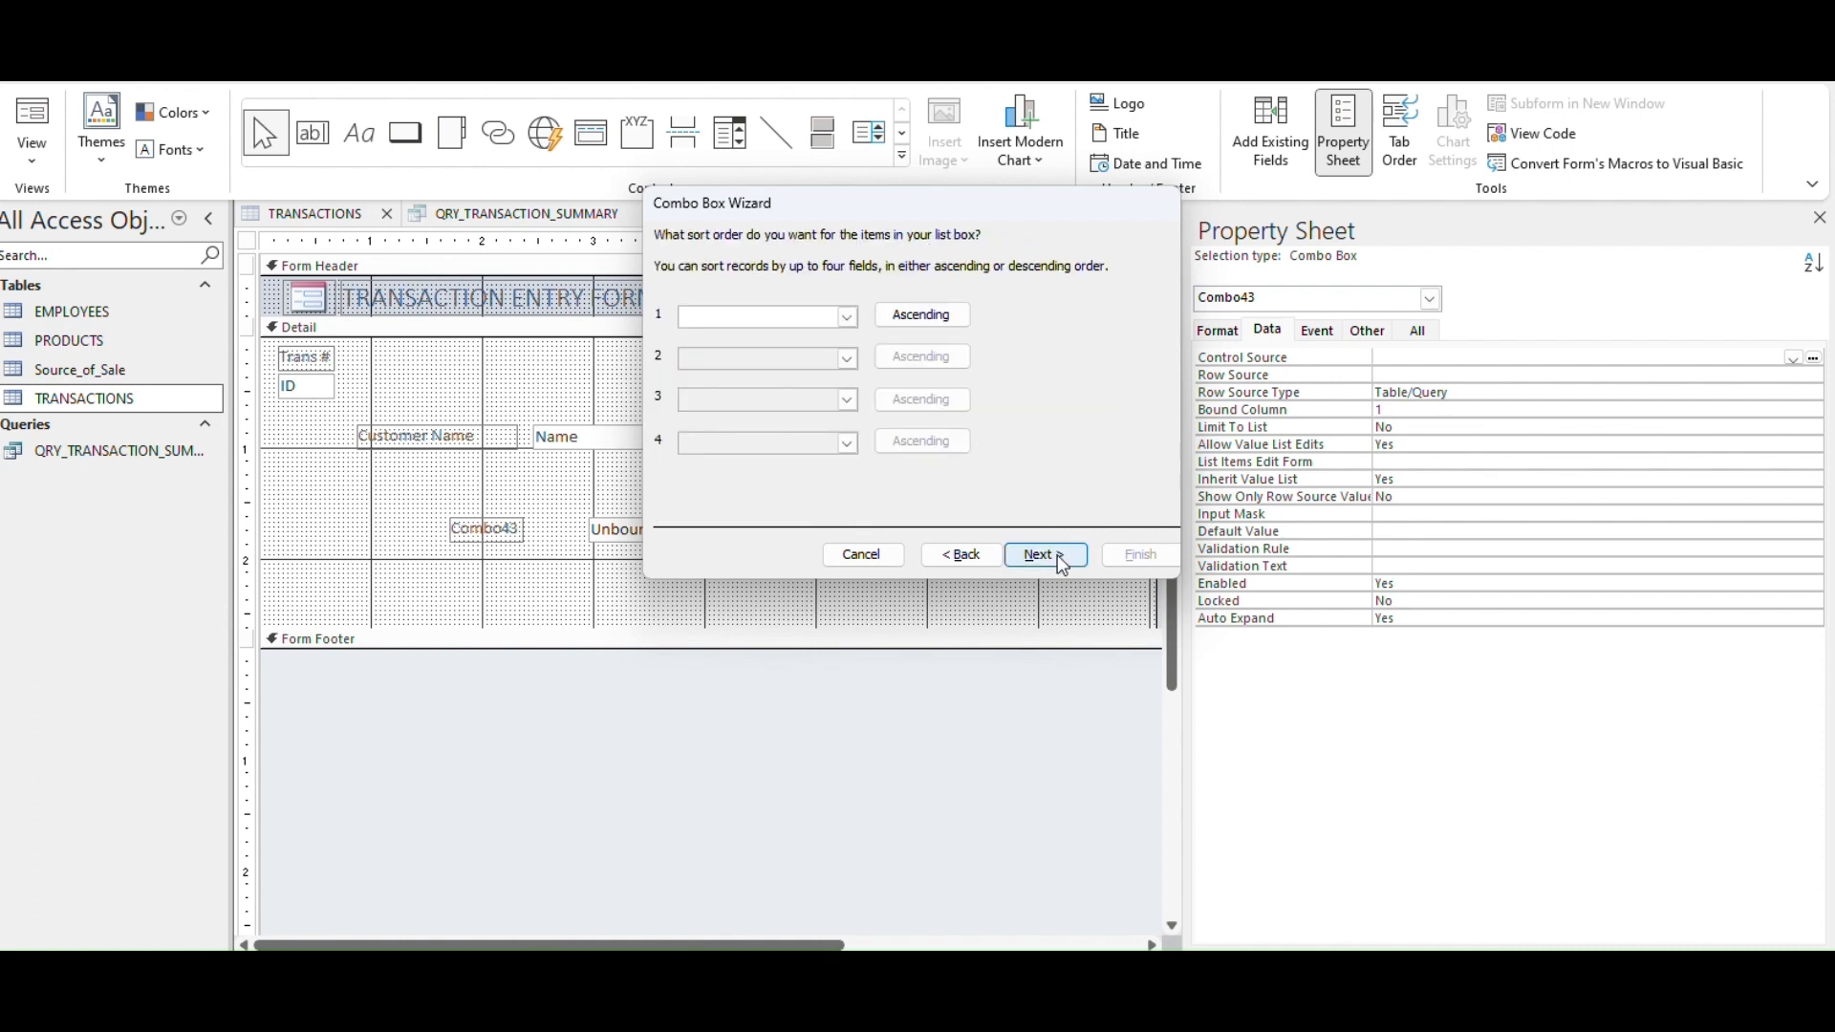
left_click(847, 316)
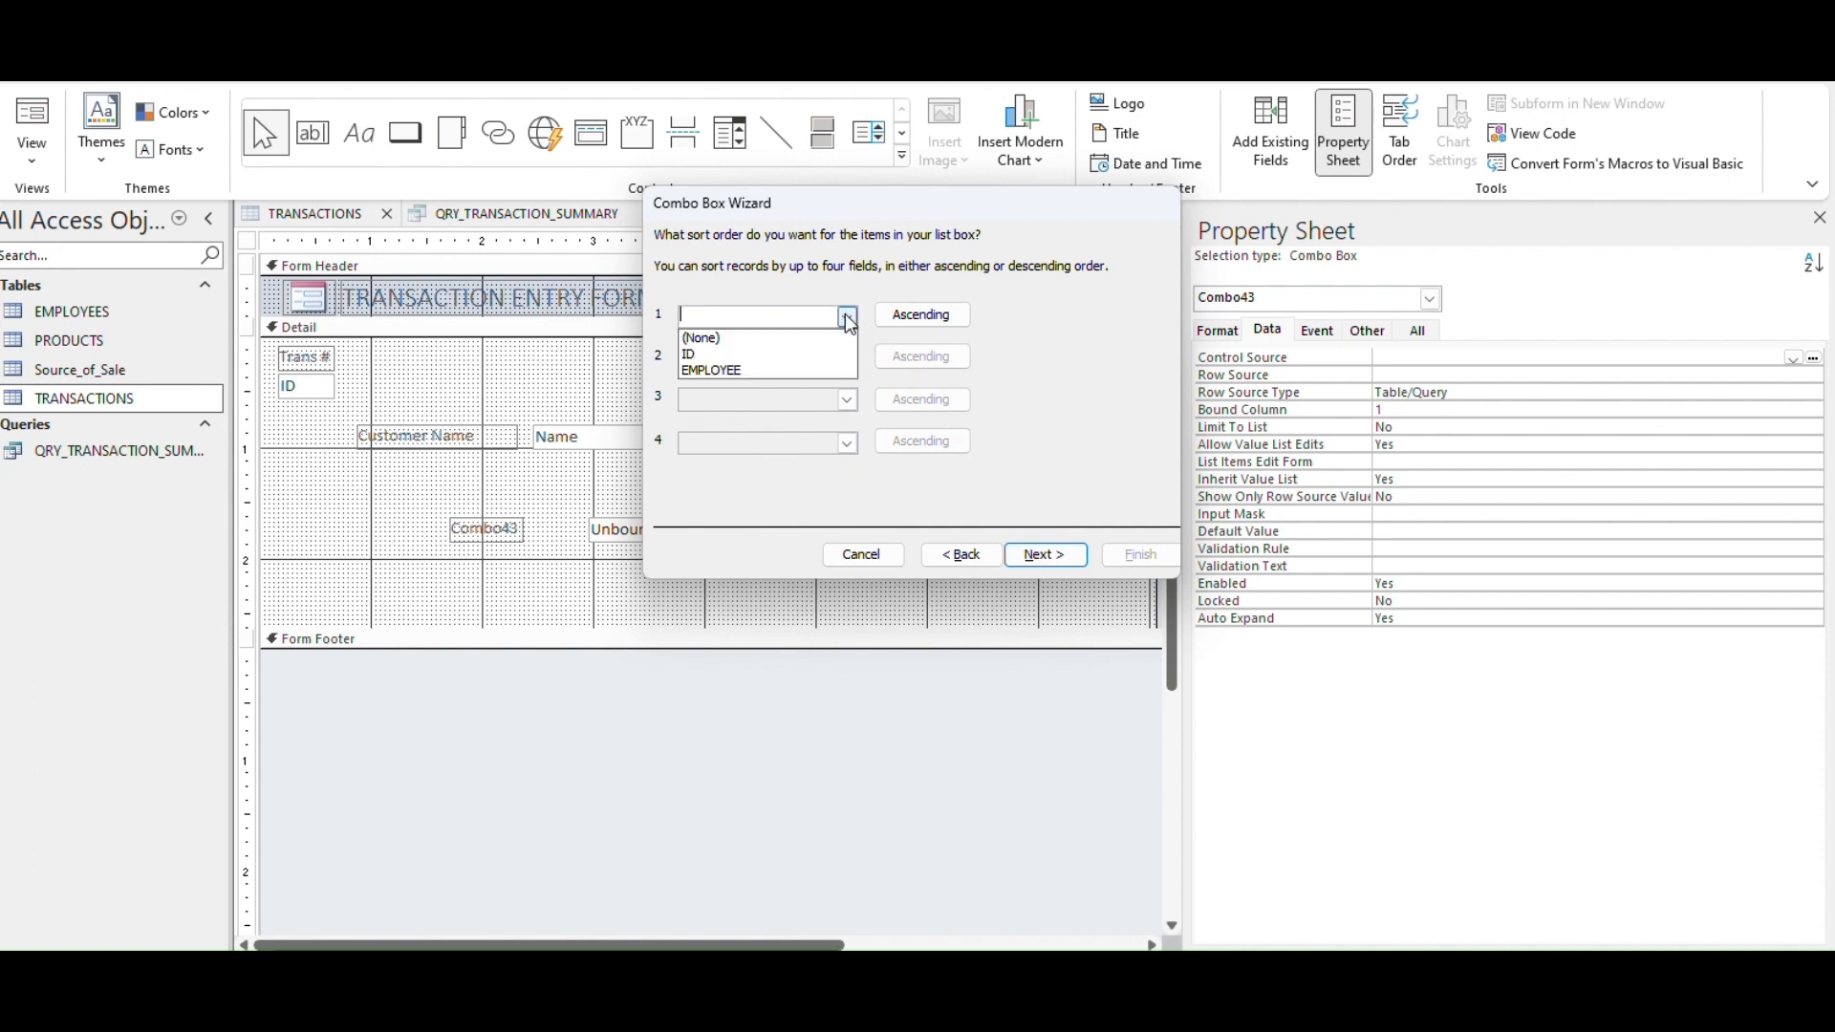
left_click(831, 370)
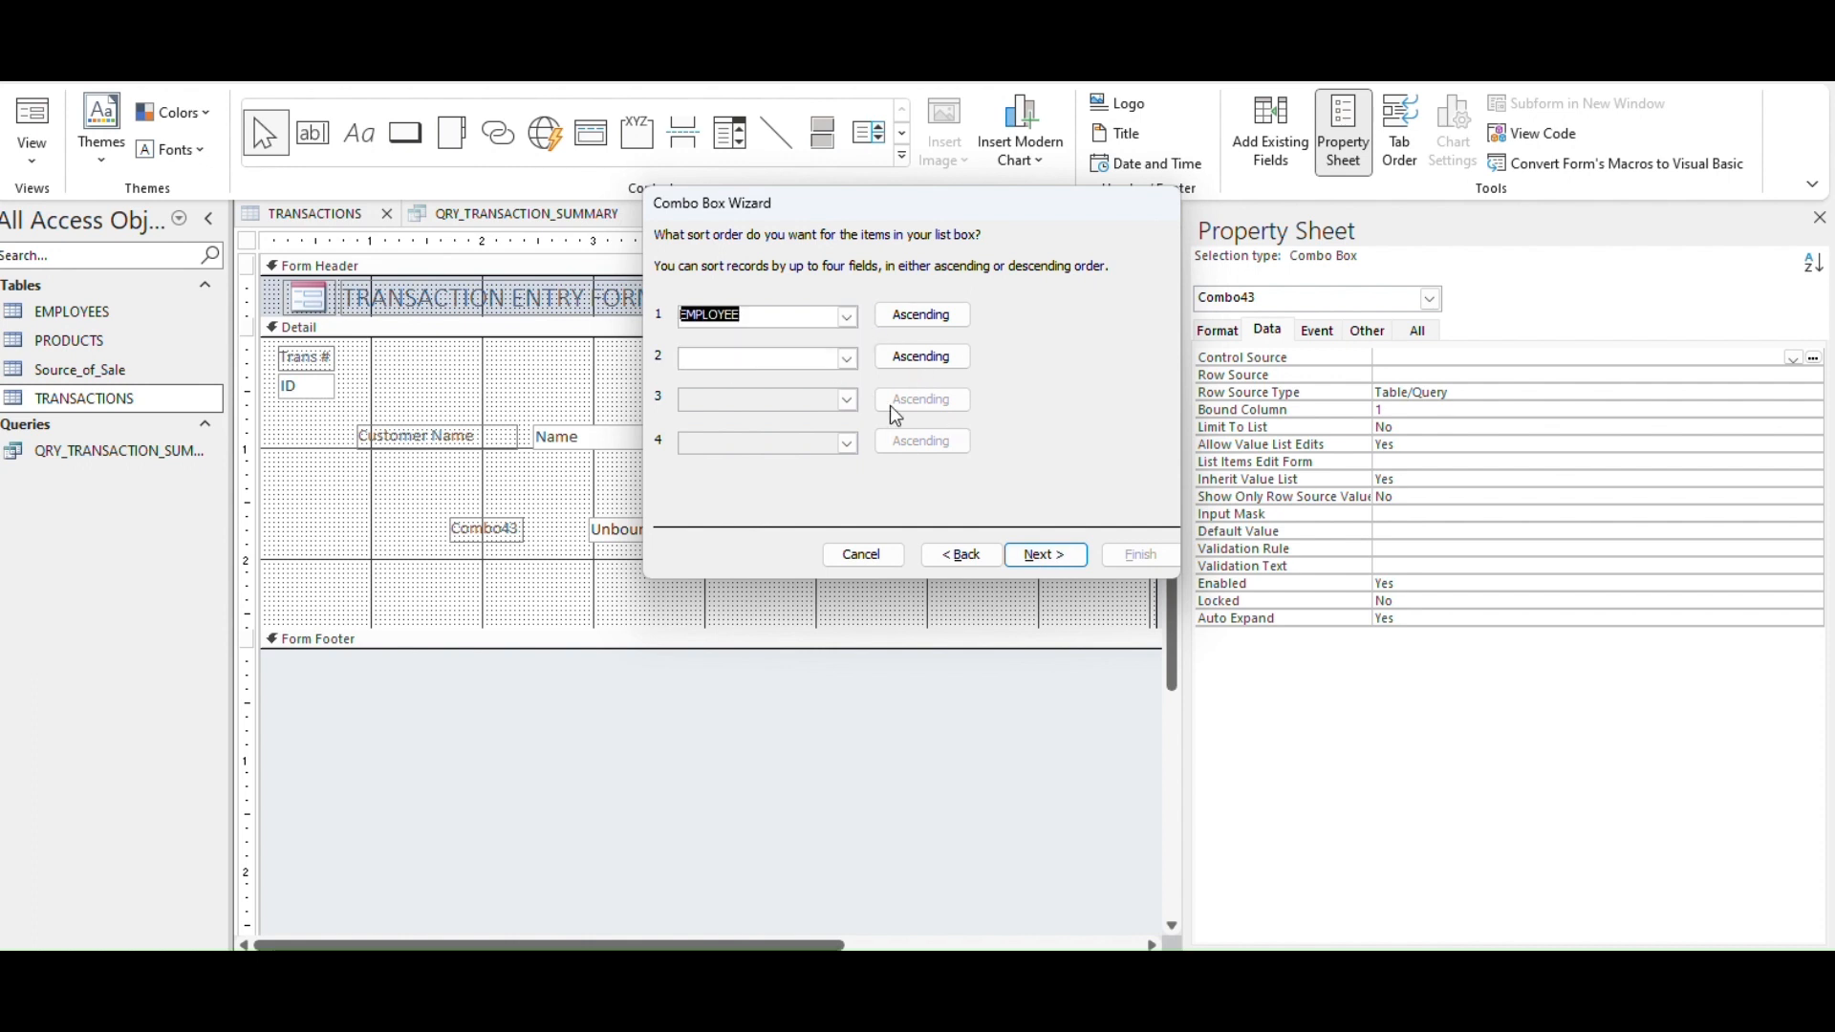
left_click(1042, 553)
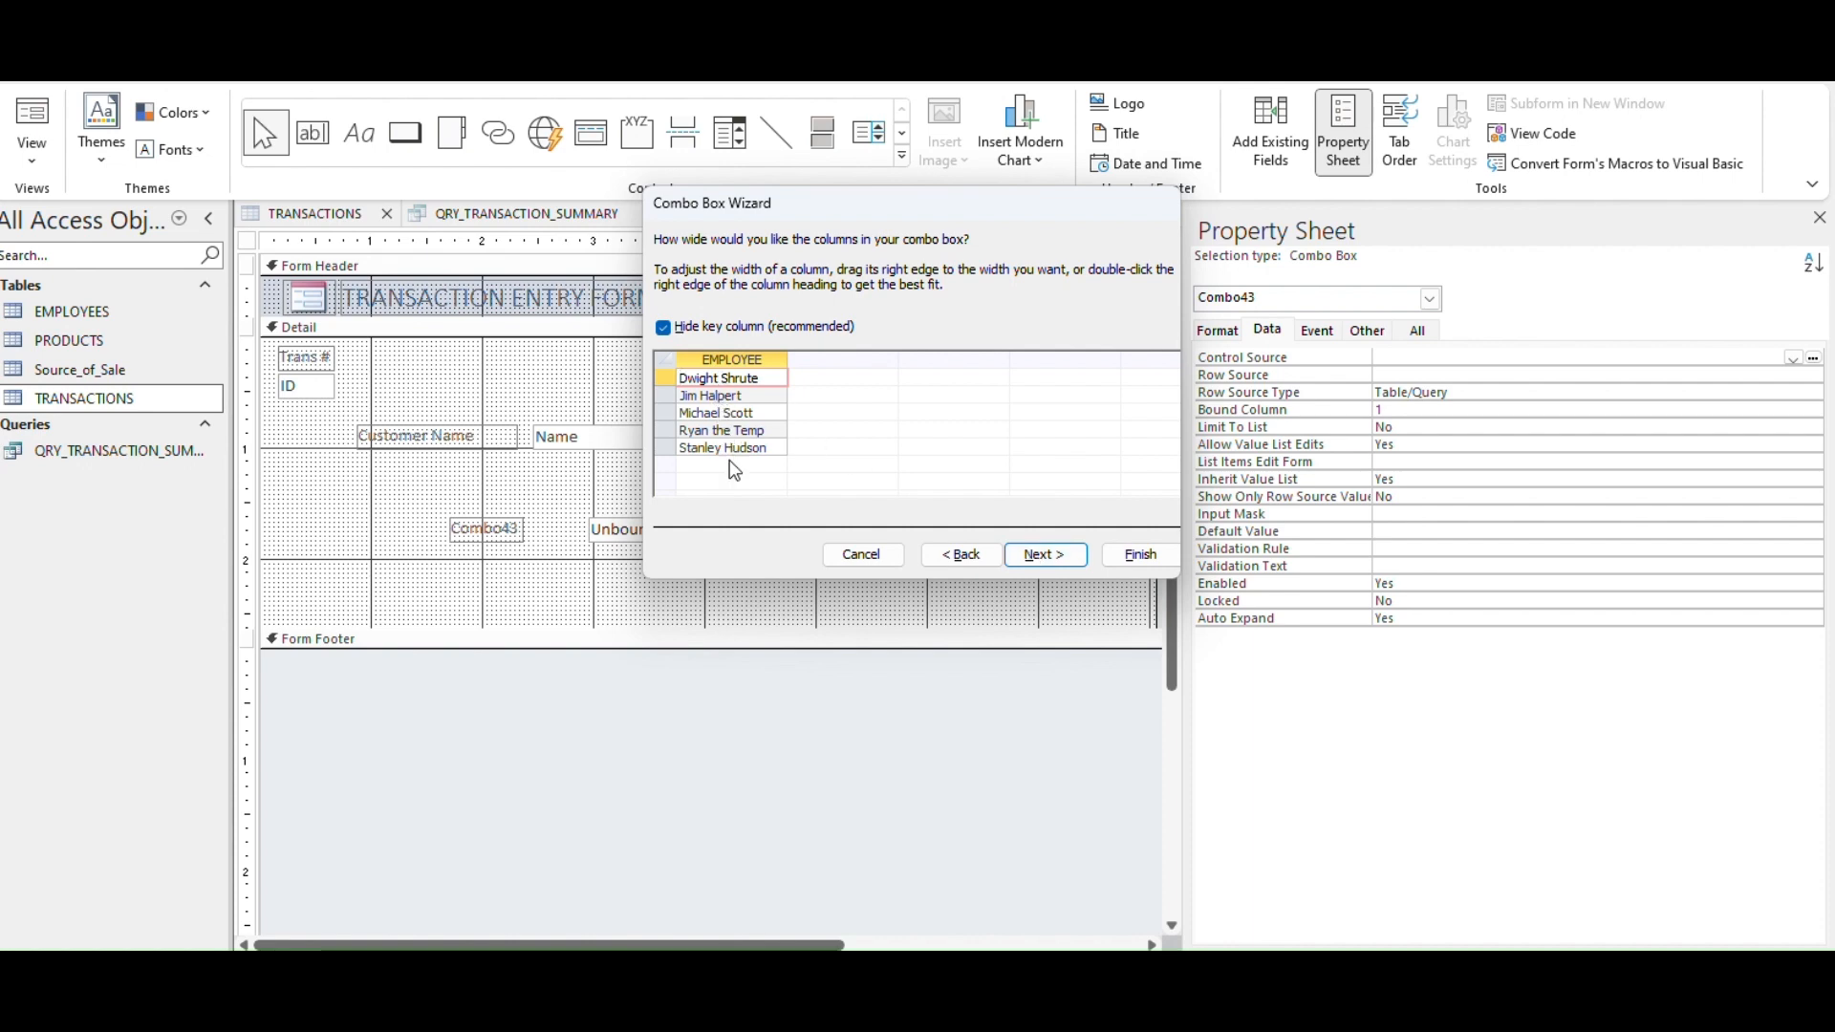
Finish the employee combo box and align it and its widened EMPLOYEE label directly below the Customer Name row.
left_click(1133, 556)
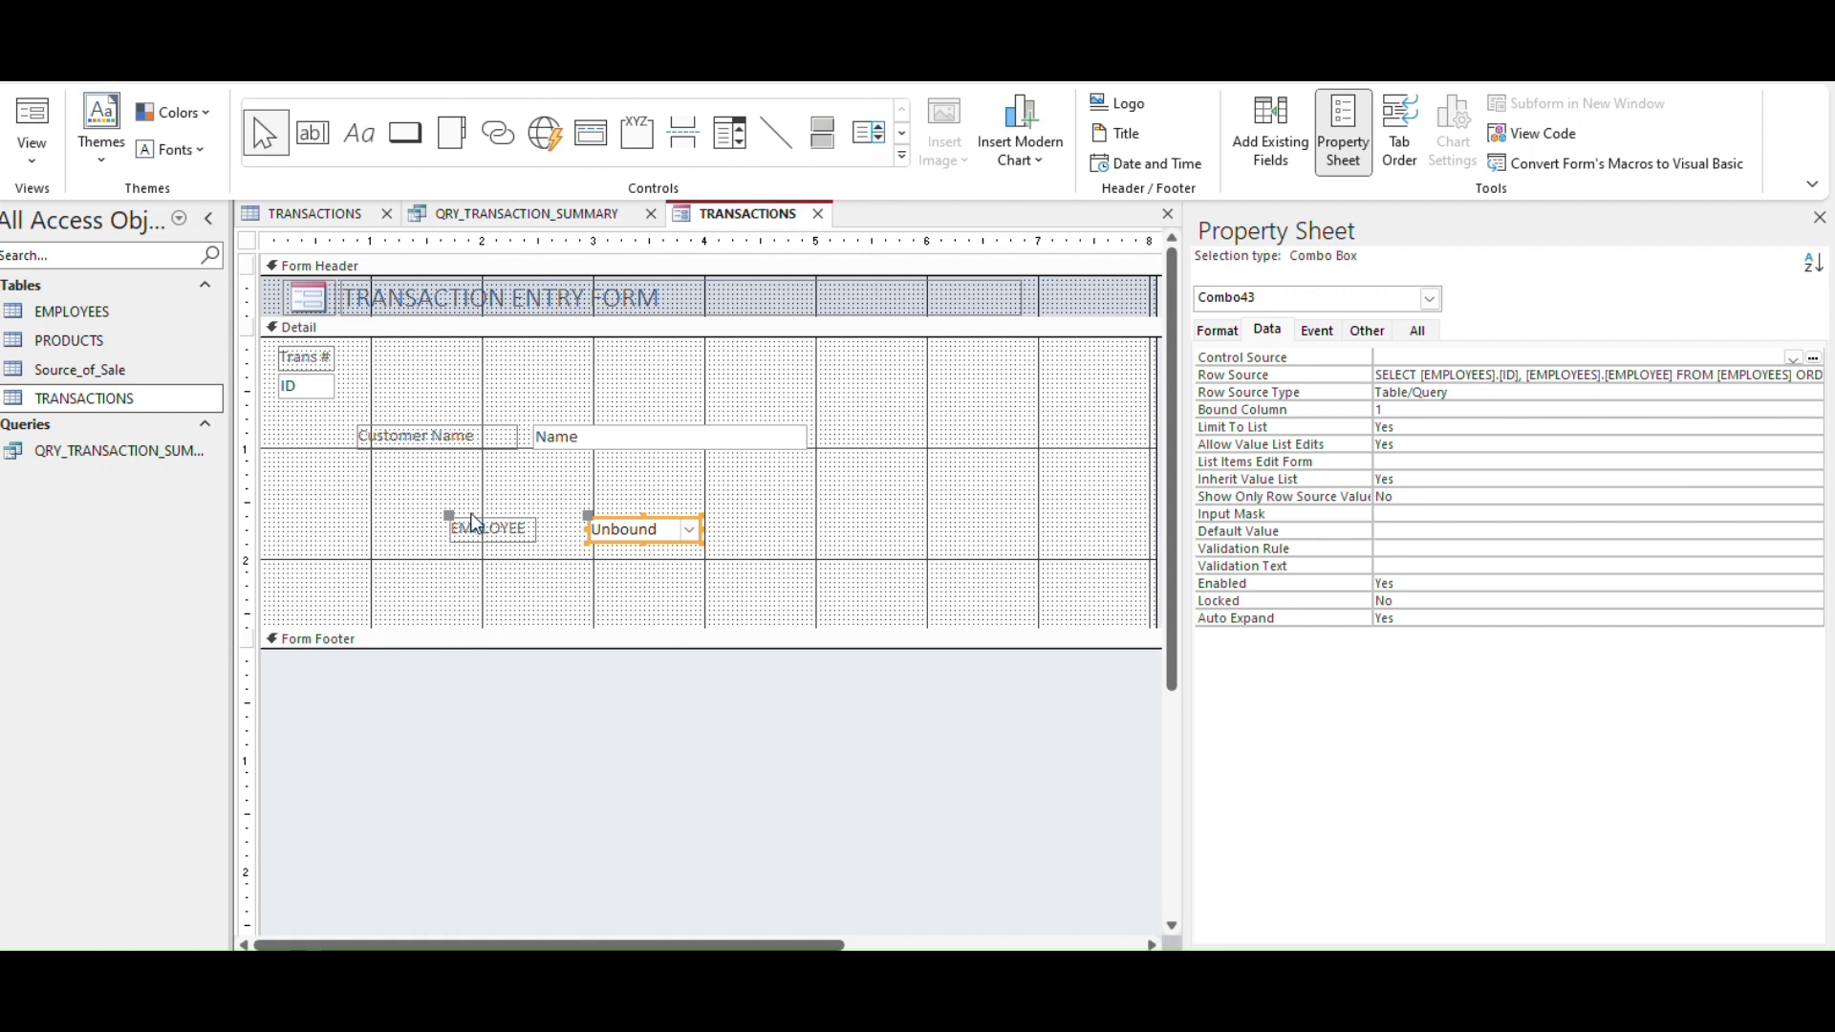
left_click_drag(475, 529, 514, 466)
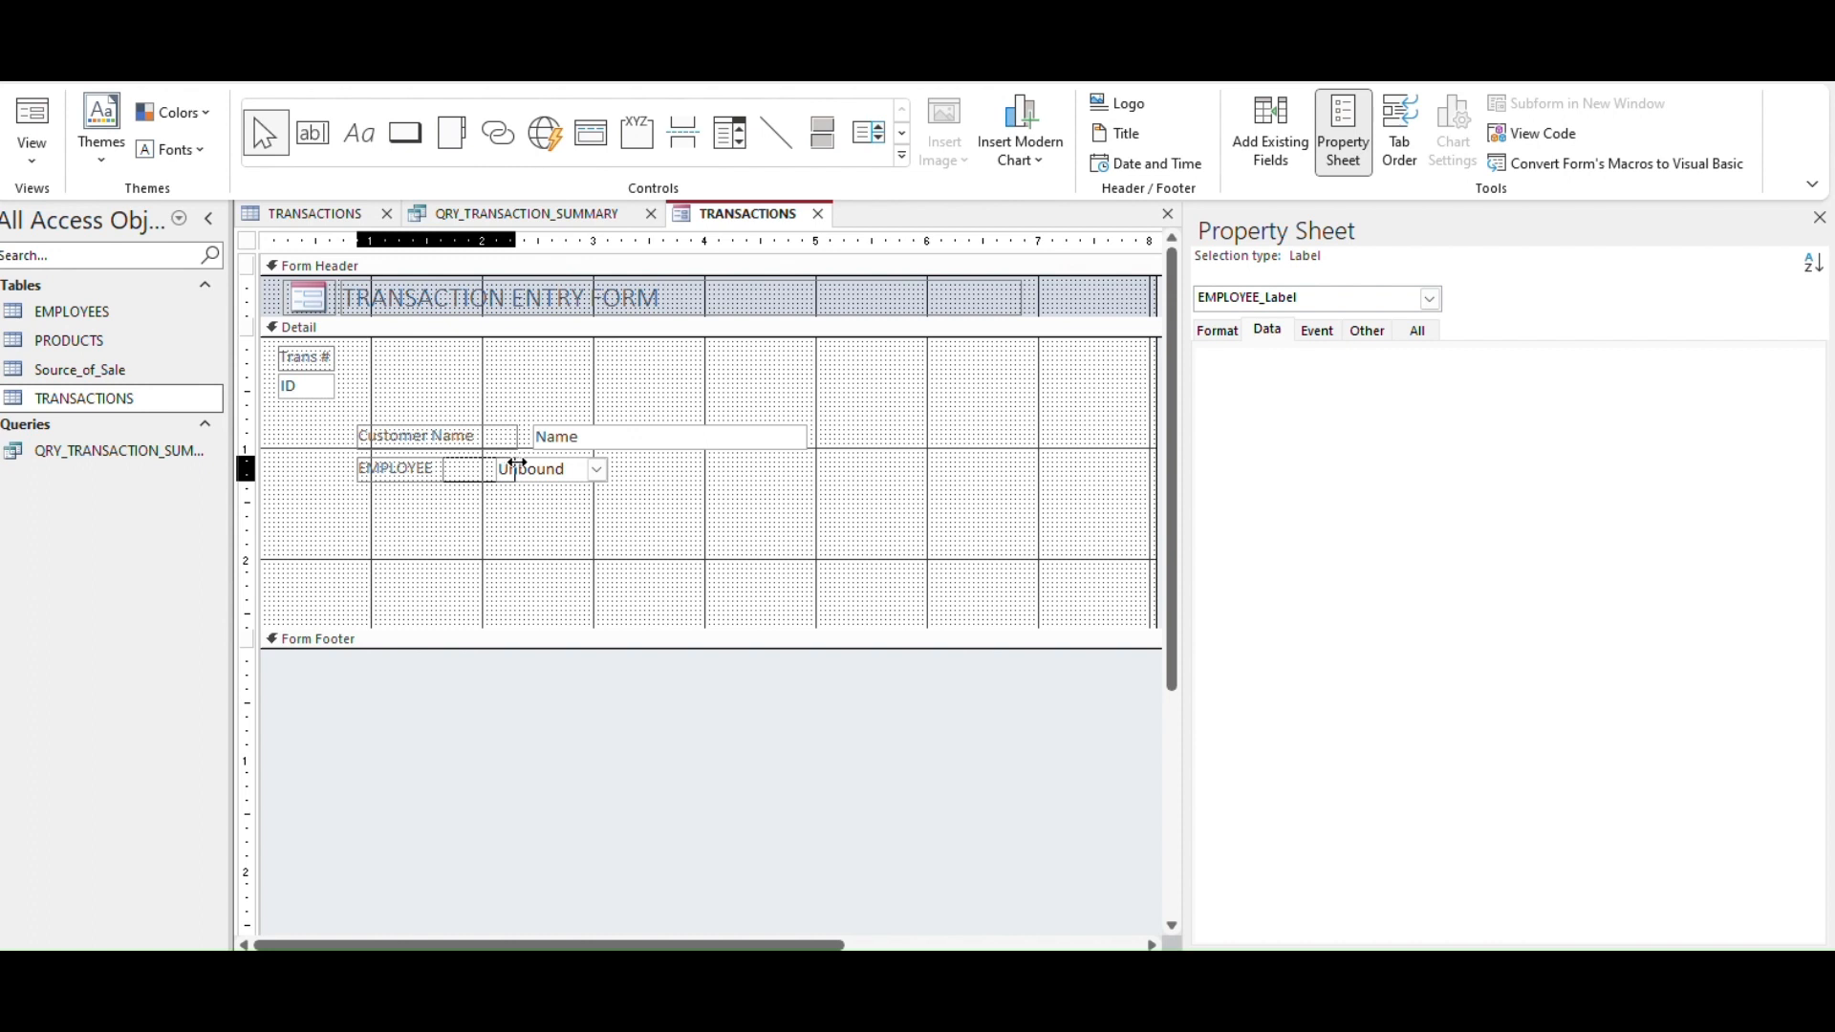
left_click_drag(518, 464, 574, 463)
left_click(556, 468)
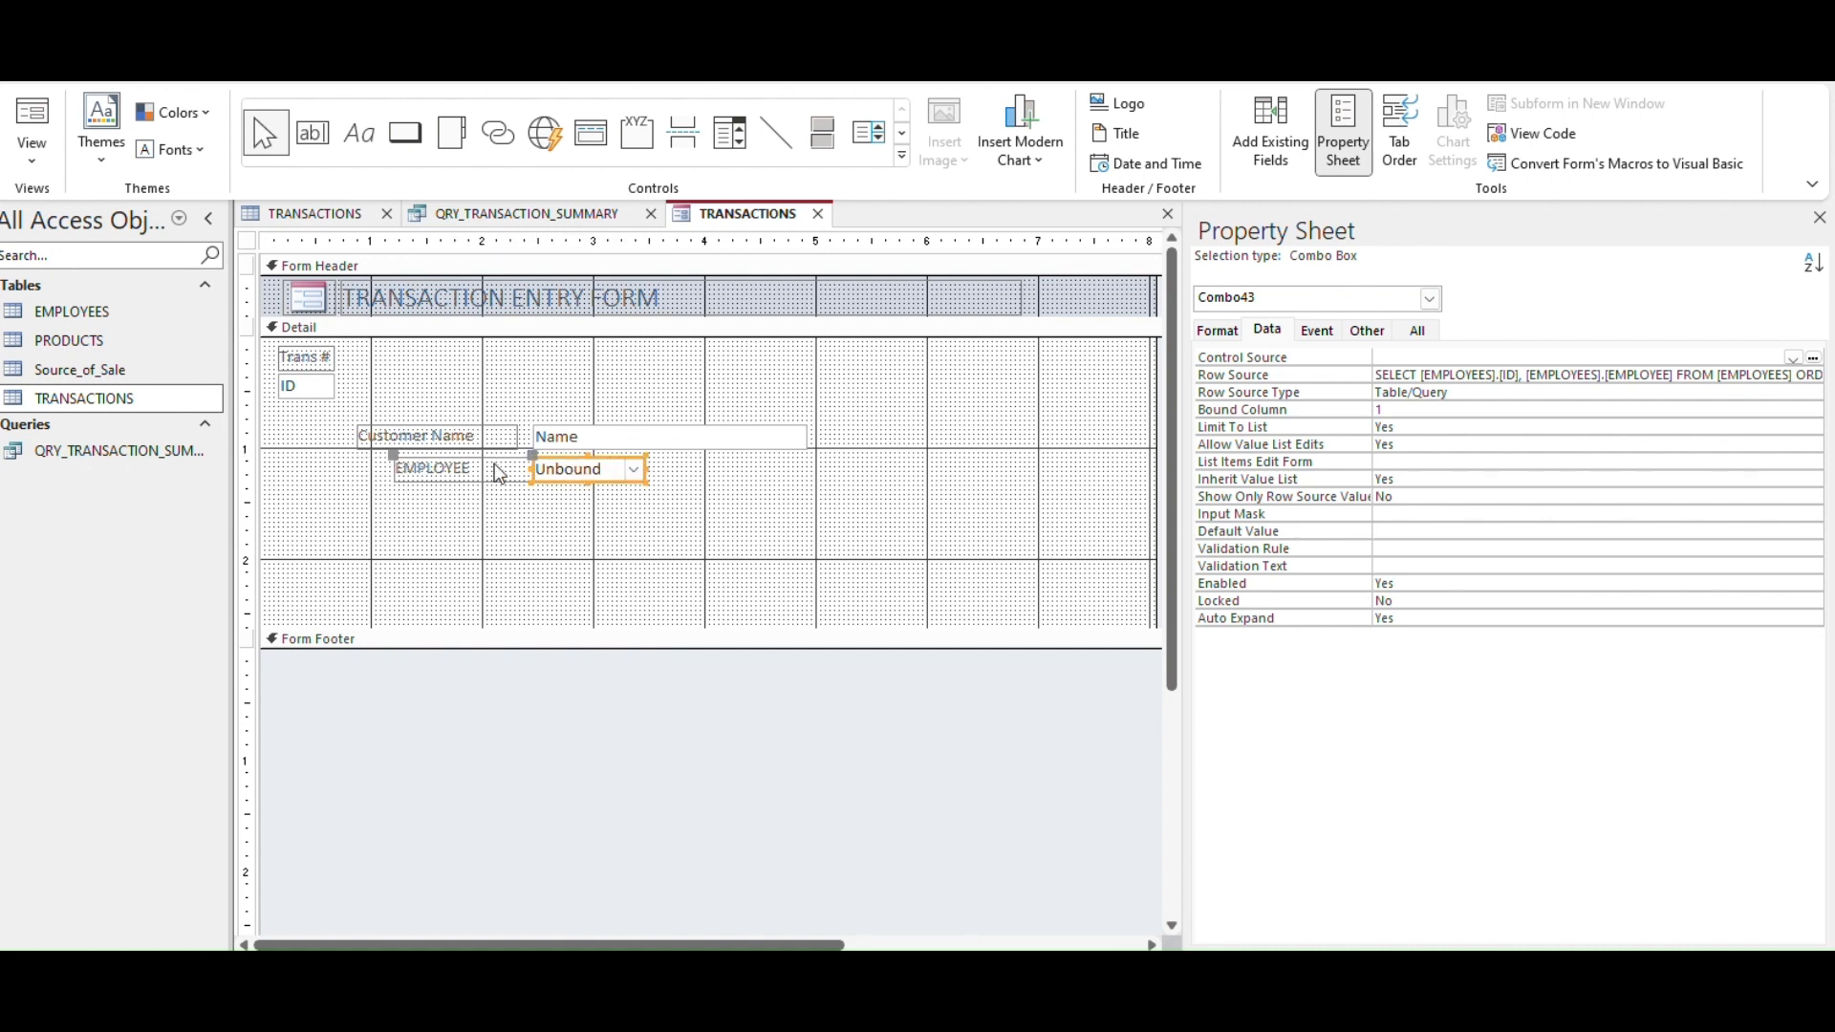
left_click_drag(393, 455, 356, 457)
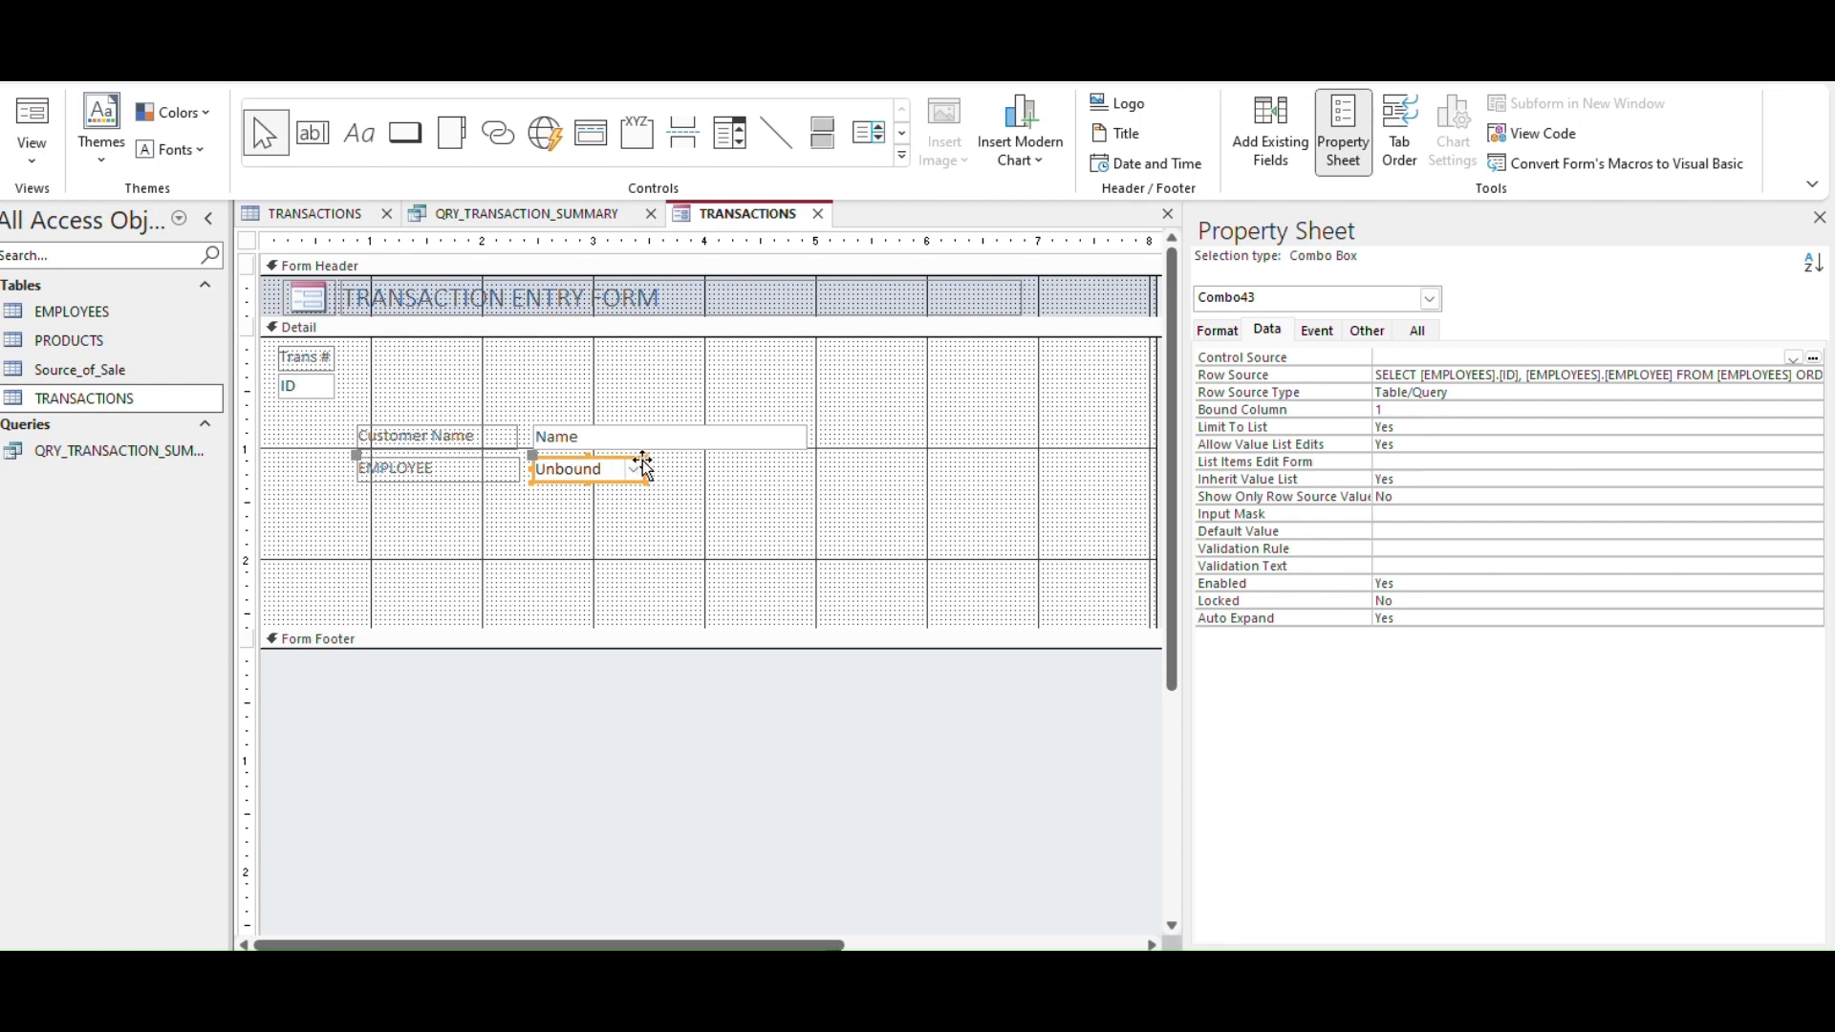
Widen the employee combo box to match the Name text box and set its control source to Sales Person.
left_click(692, 480)
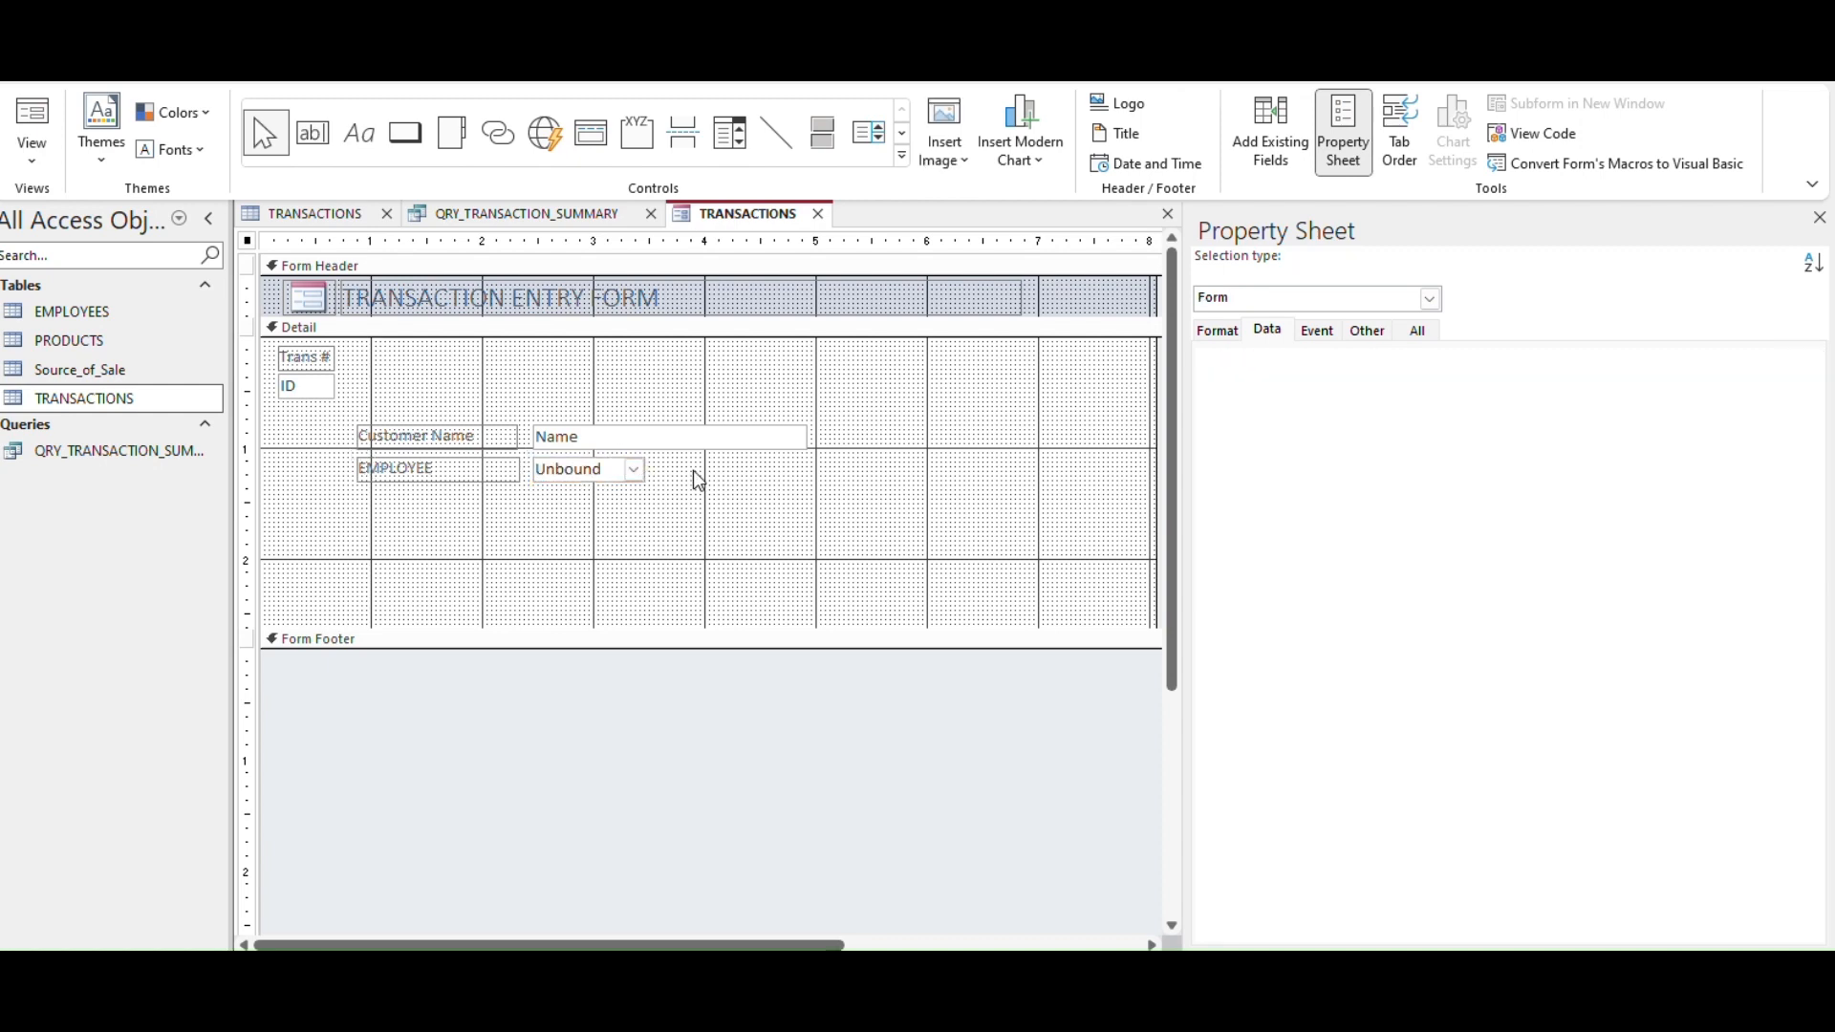
left_click(640, 473)
left_click_drag(647, 470, 811, 465)
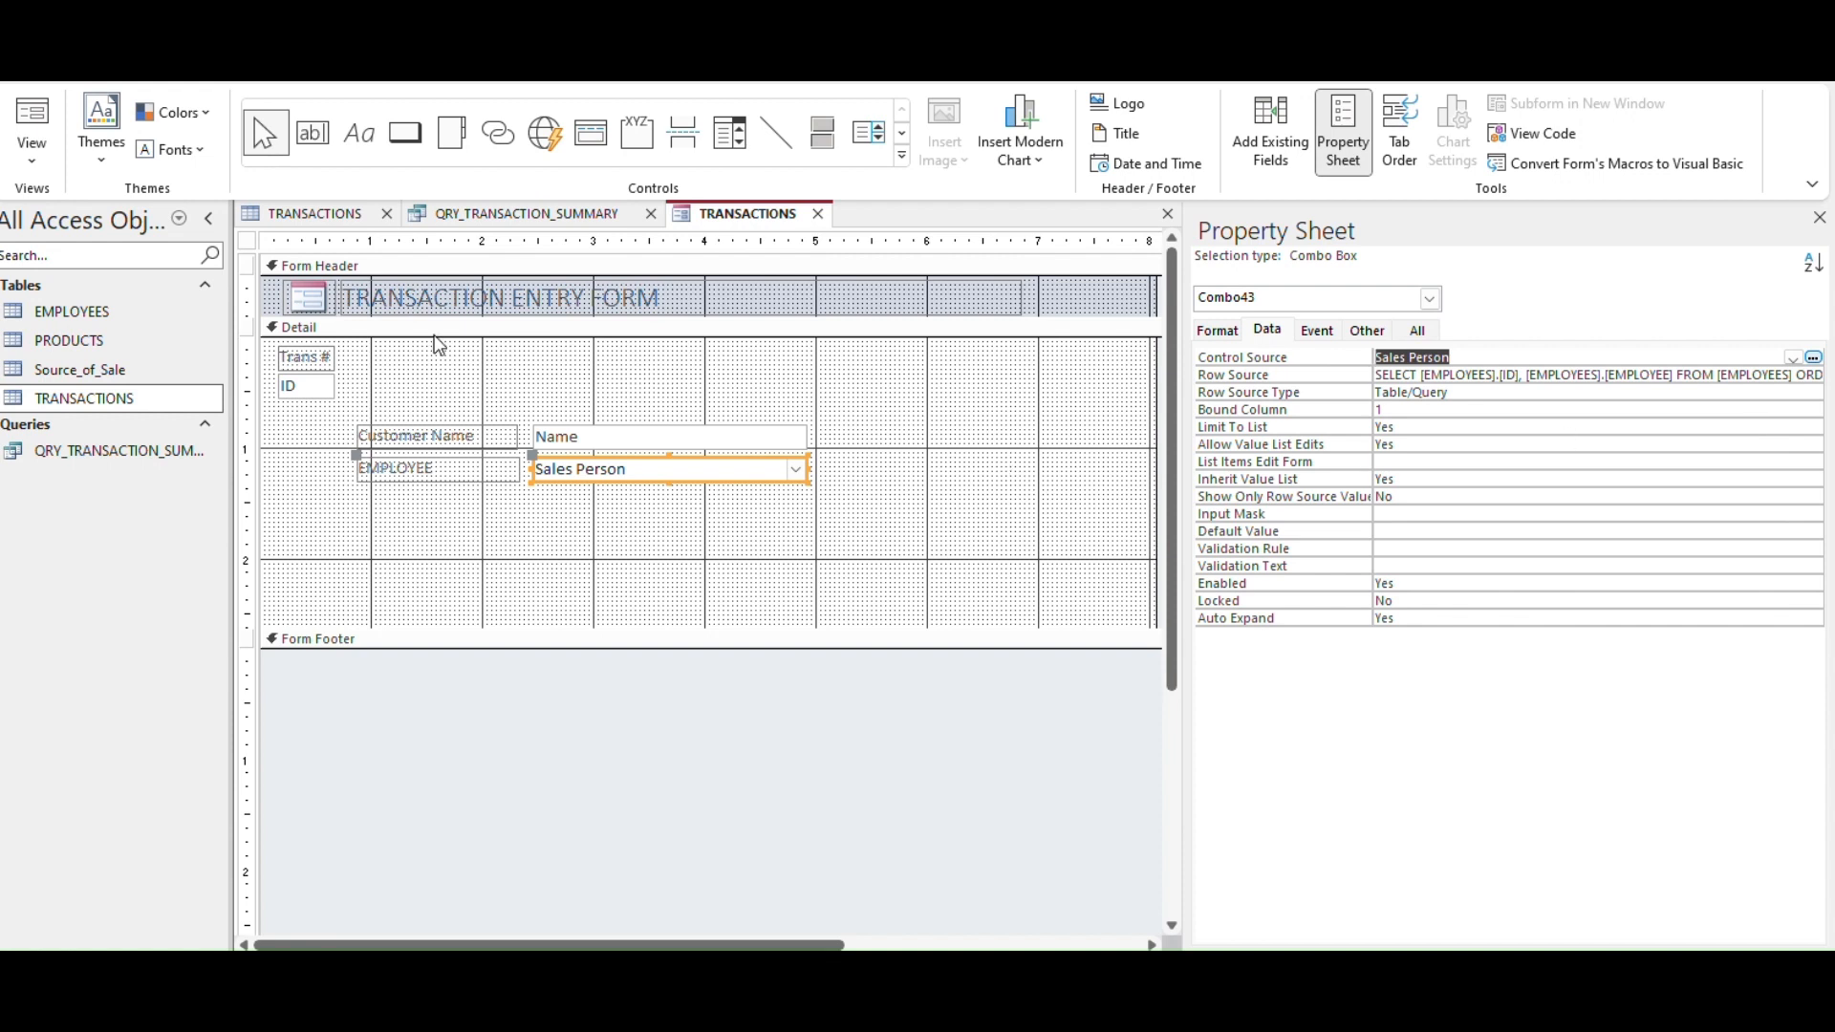
Test the form in Form view by assigning the first listed employee to transaction 1, going to transaction 2 and returning.
left_click(32, 116)
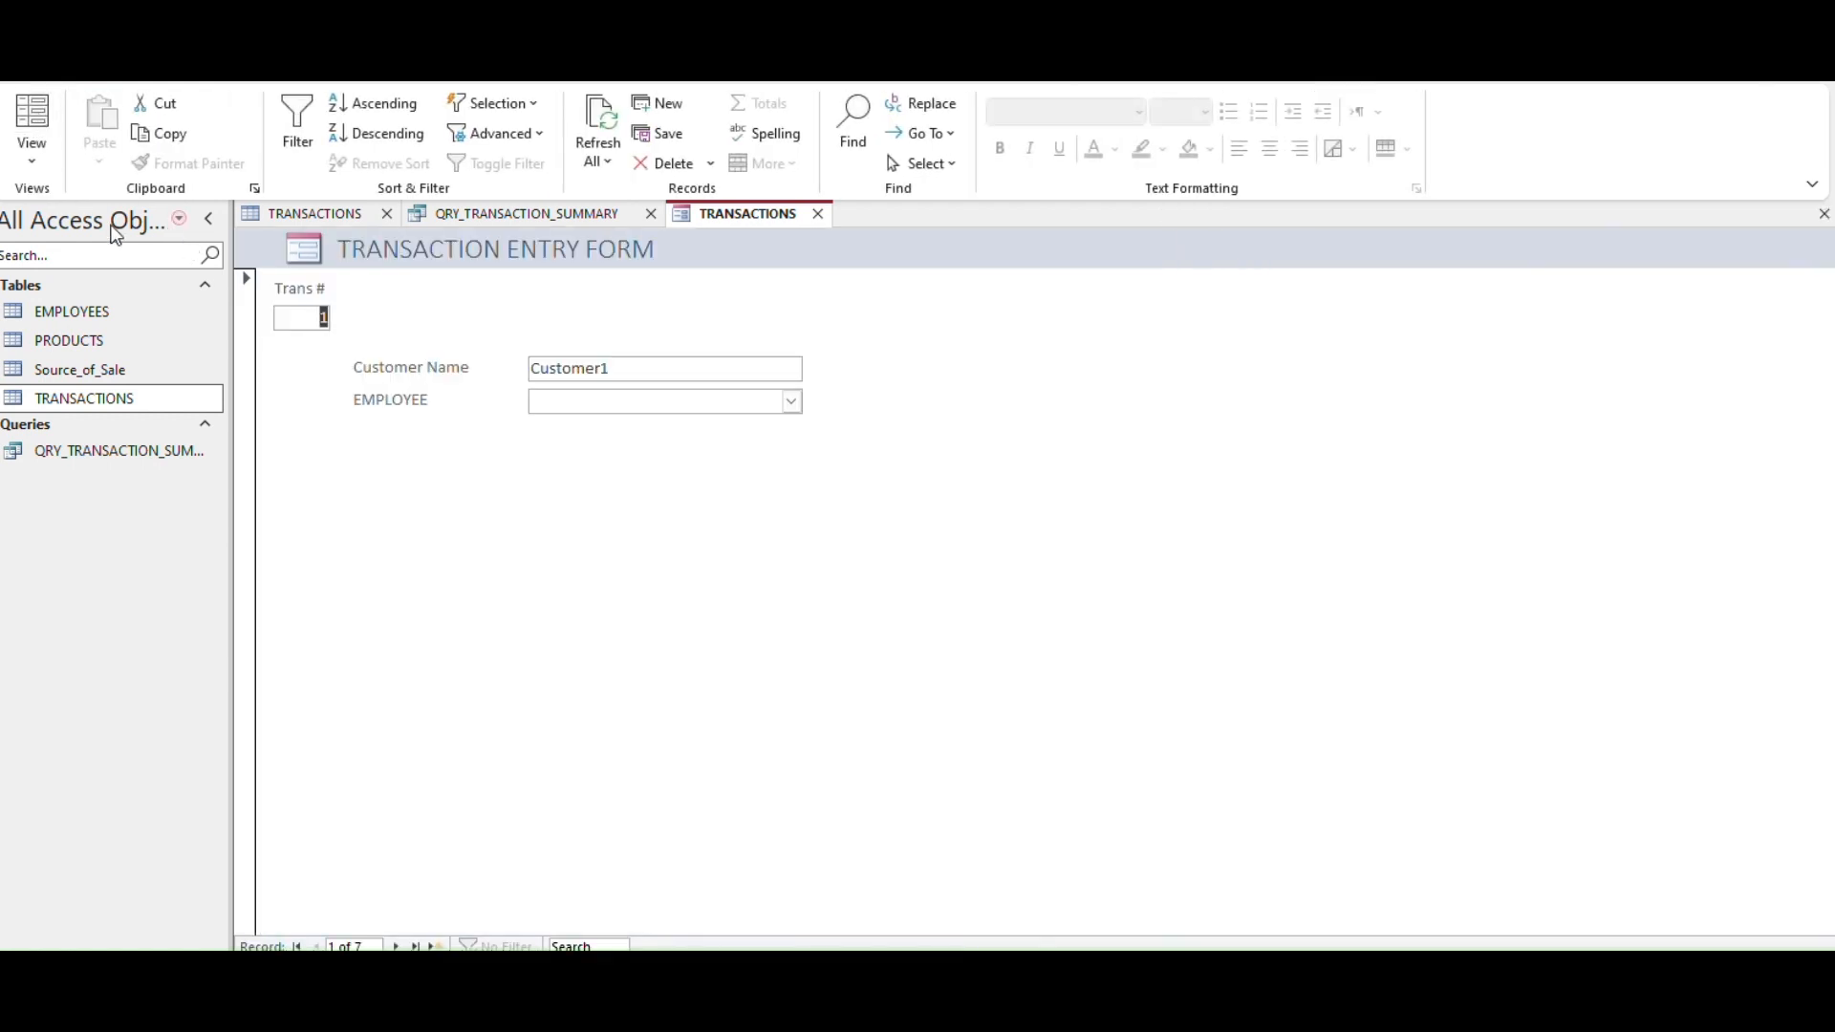
left_click(790, 405)
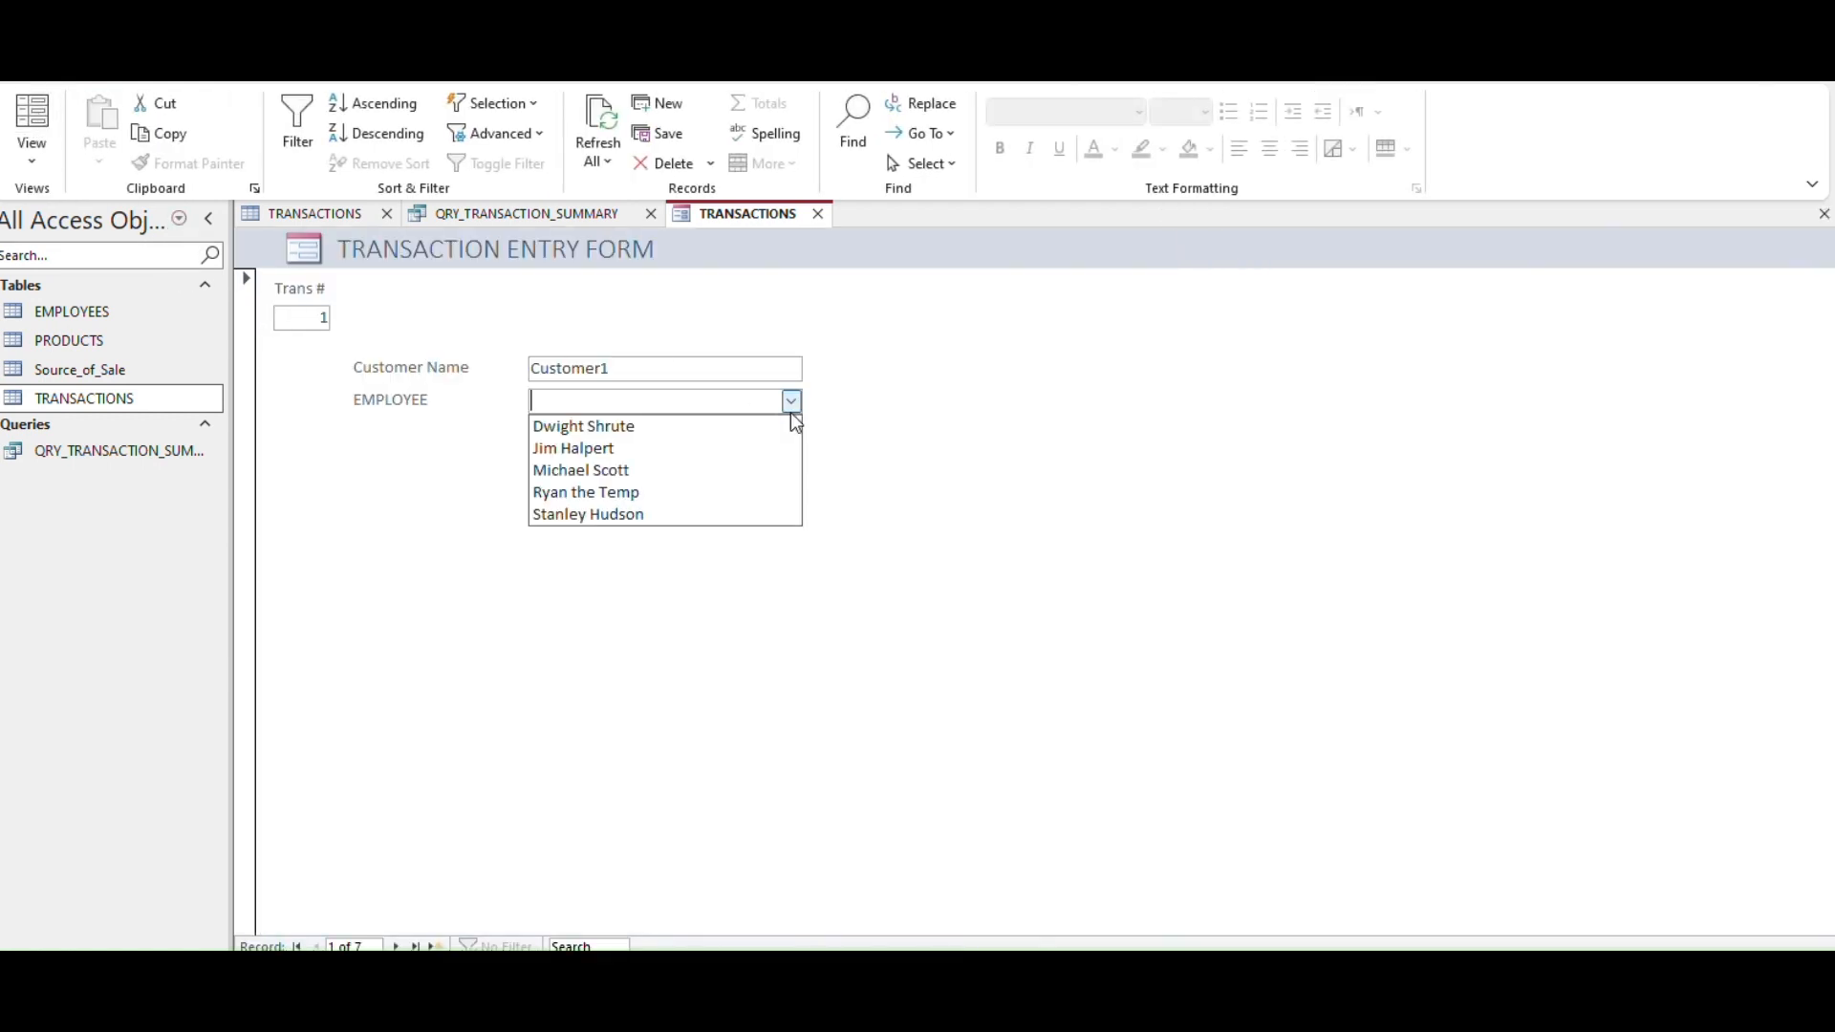
left_click(764, 438)
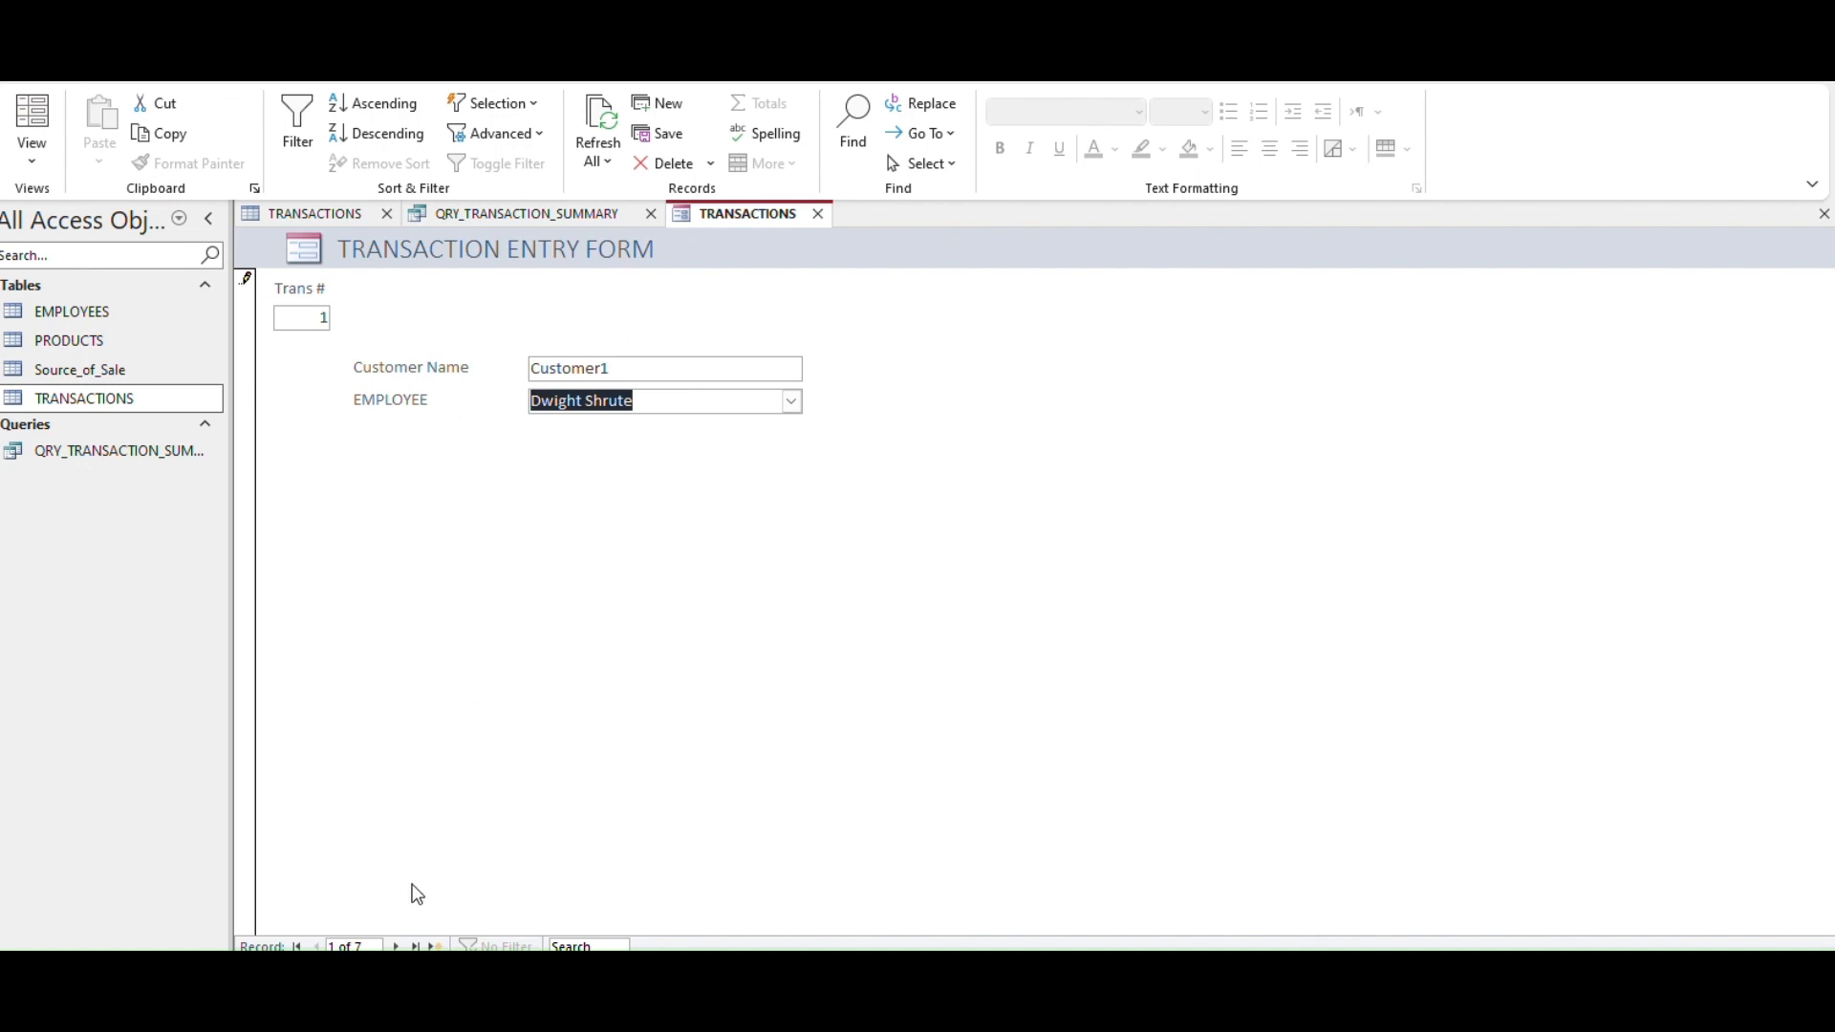
left_click(396, 946)
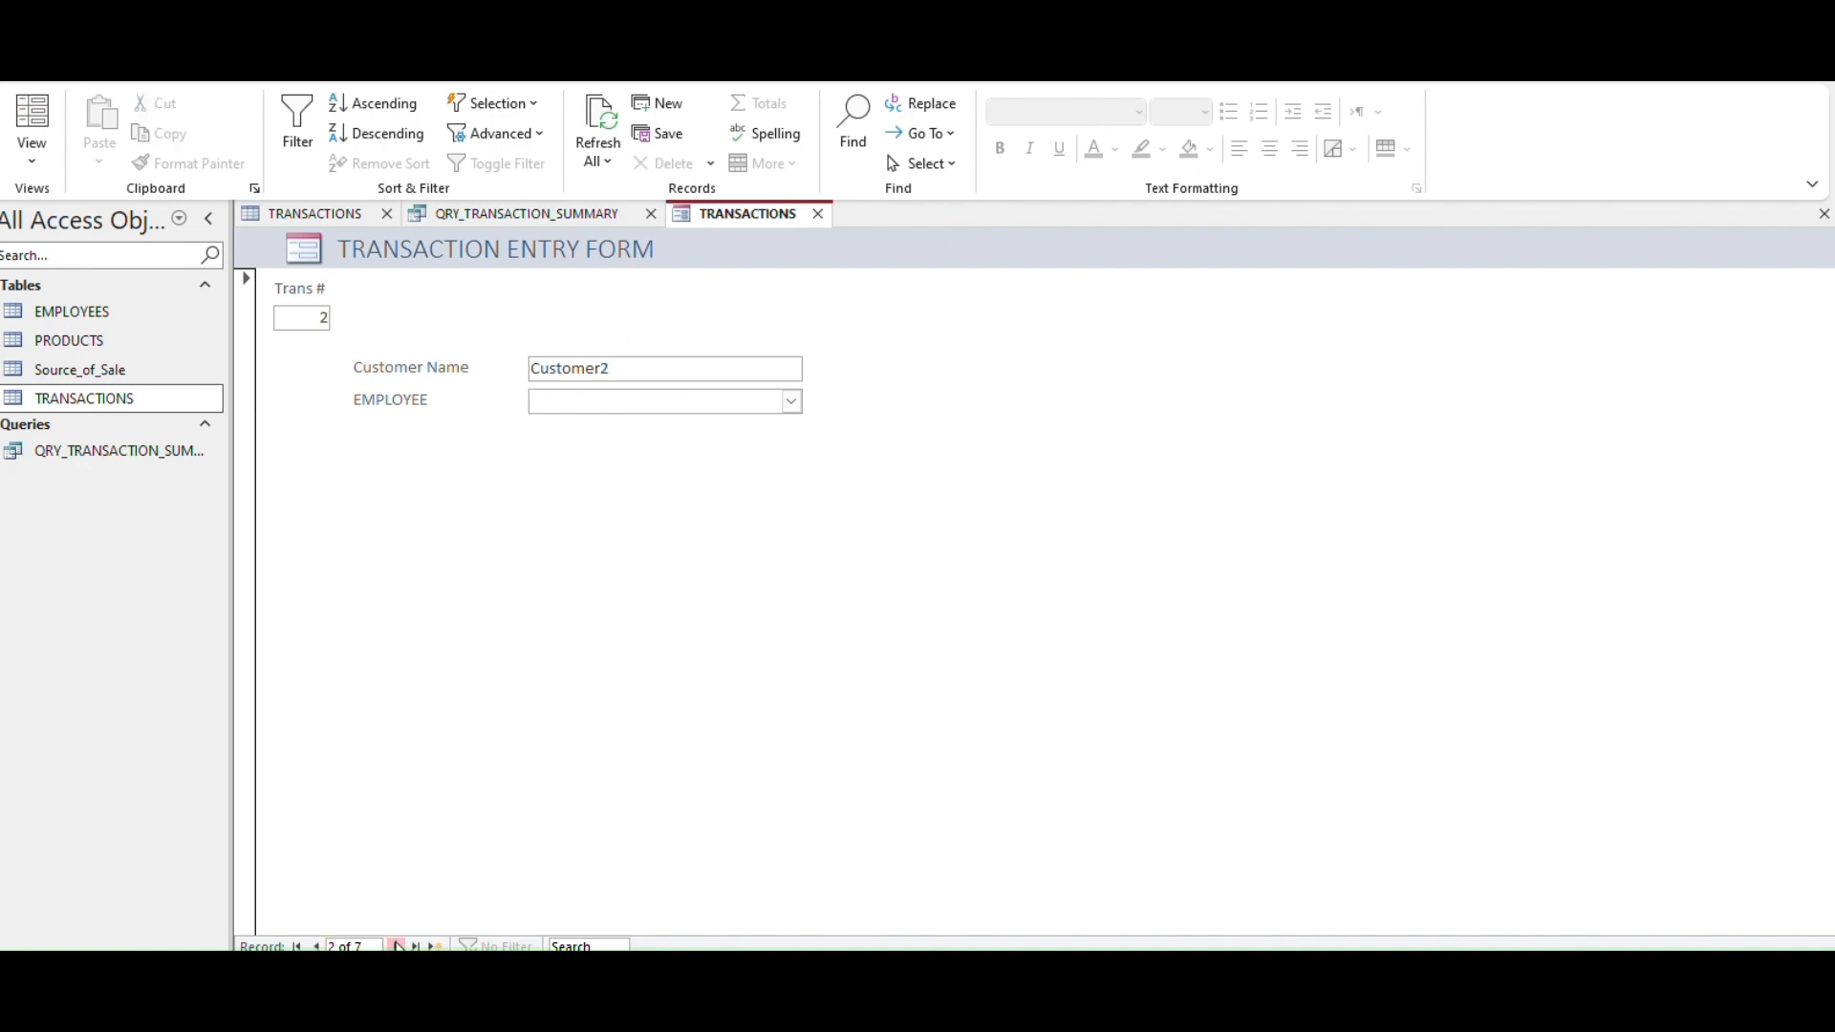
left_click(316, 946)
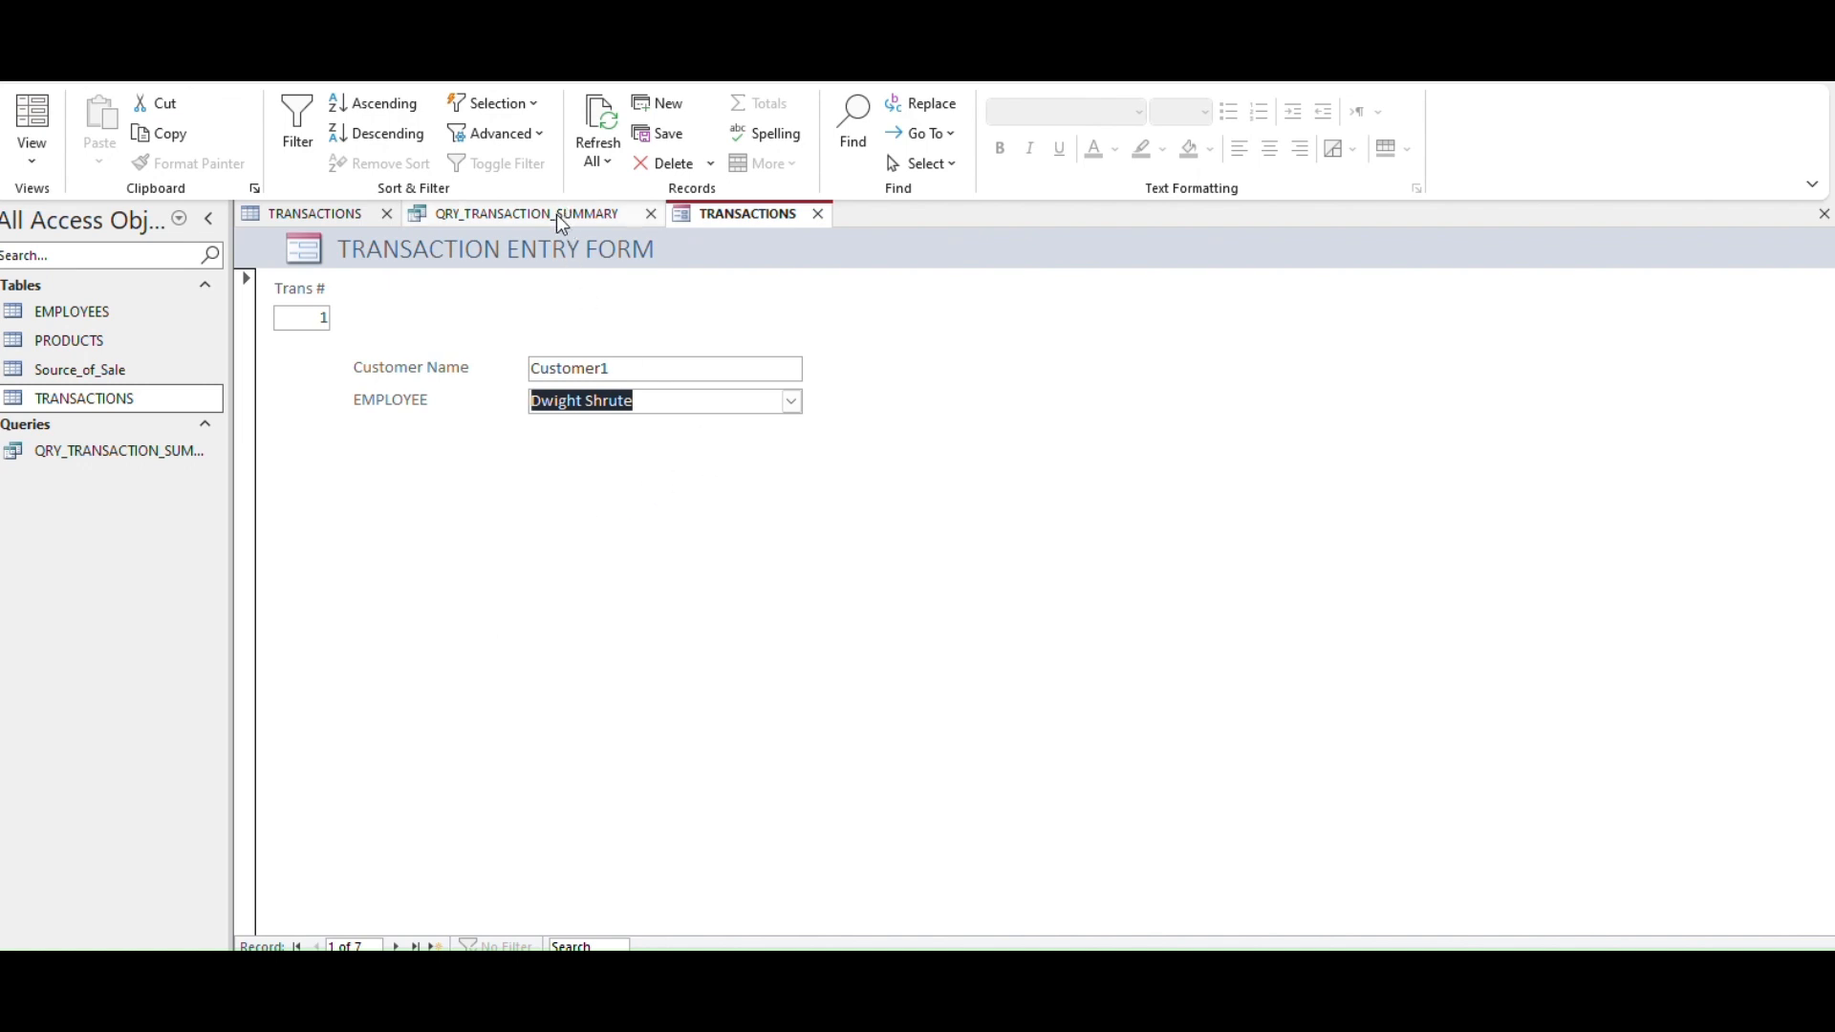
key("ctrl+s")
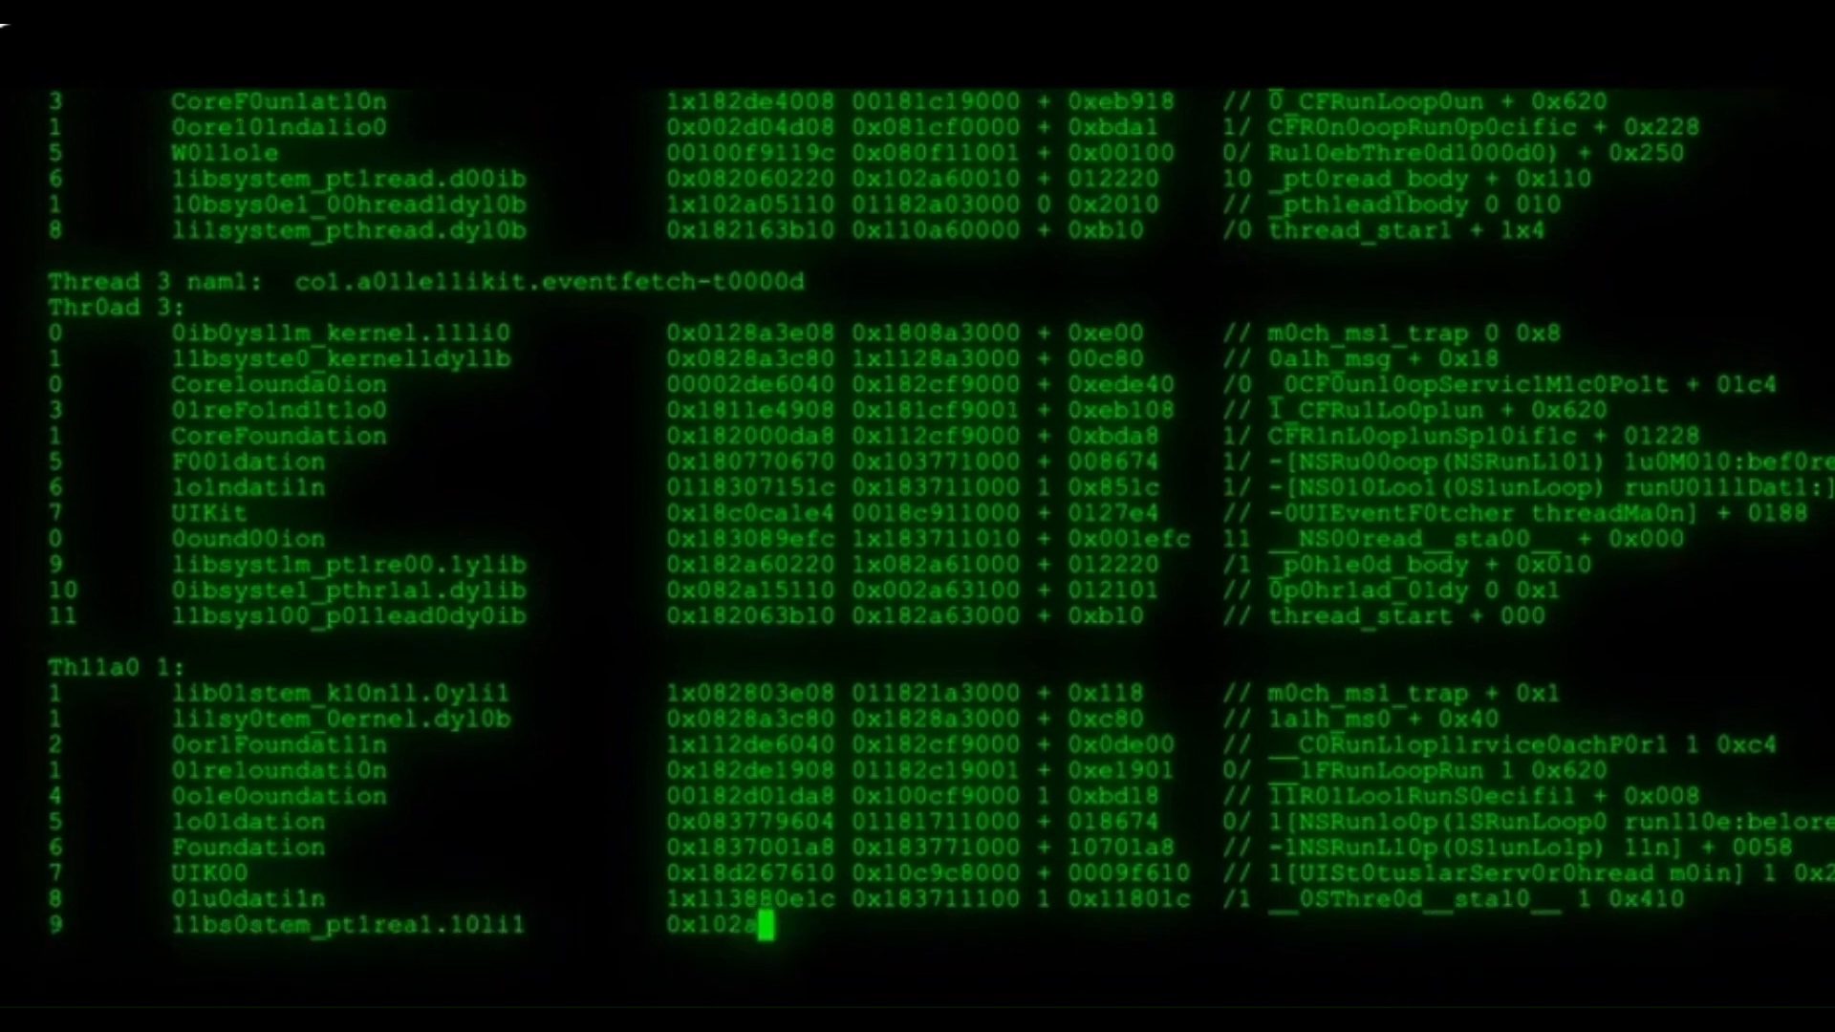
key("k")
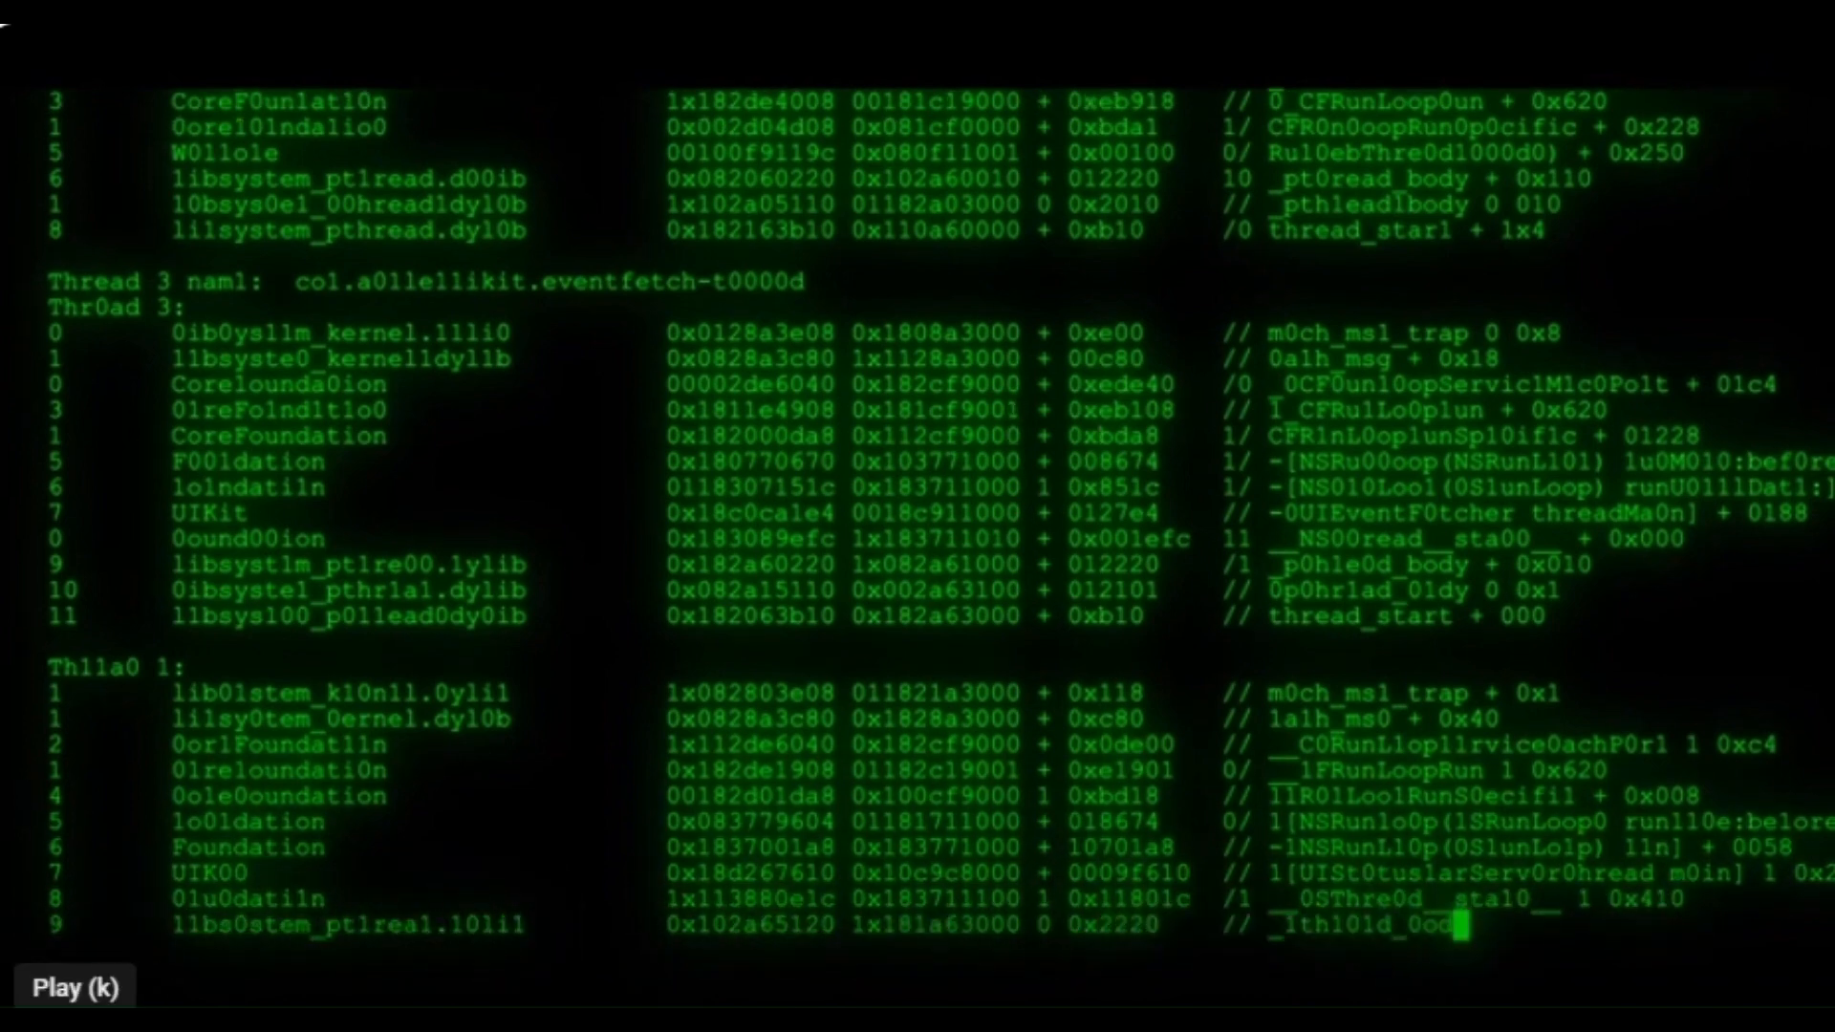